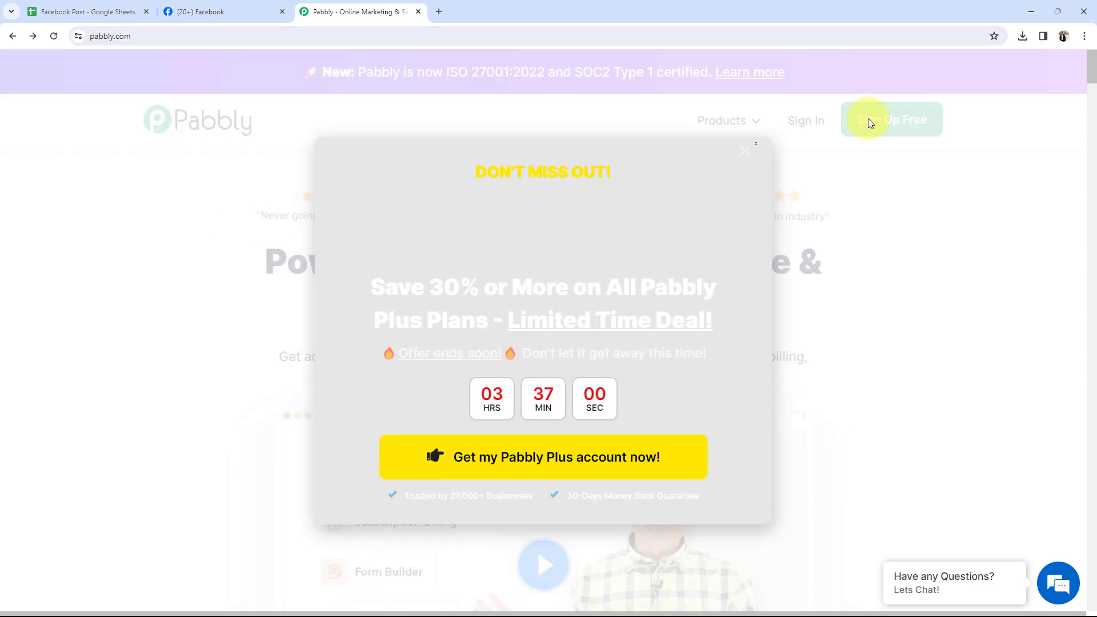
# Step: Dismiss the promotional offer, sign in to the Pabbly account and access Pabbly Connect from the apps overview
pyautogui.click(769, 153)
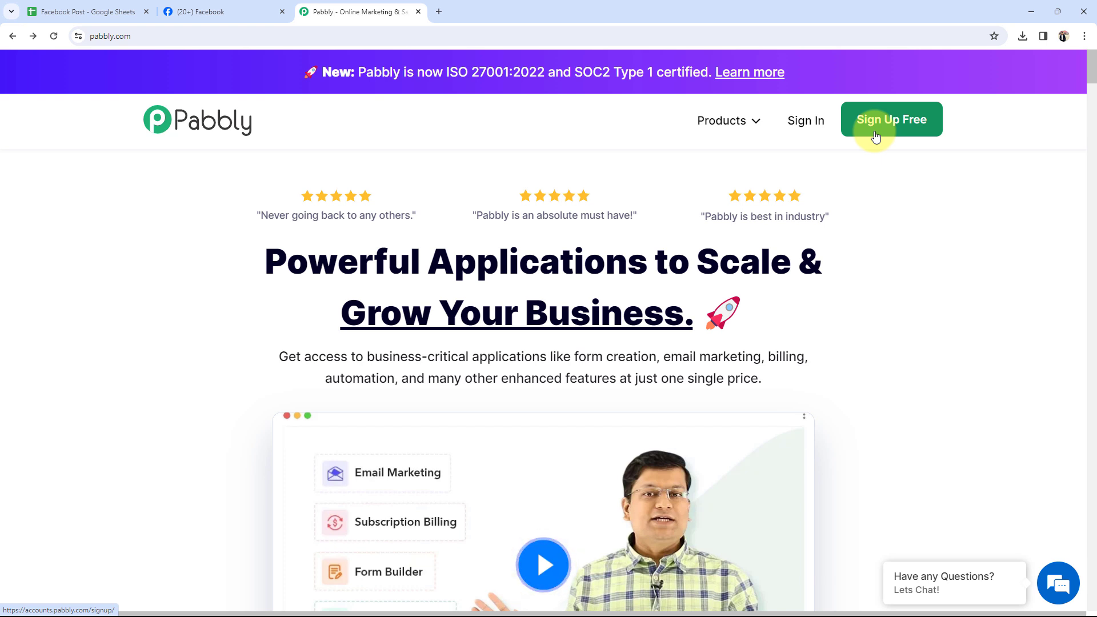
pyautogui.click(794, 127)
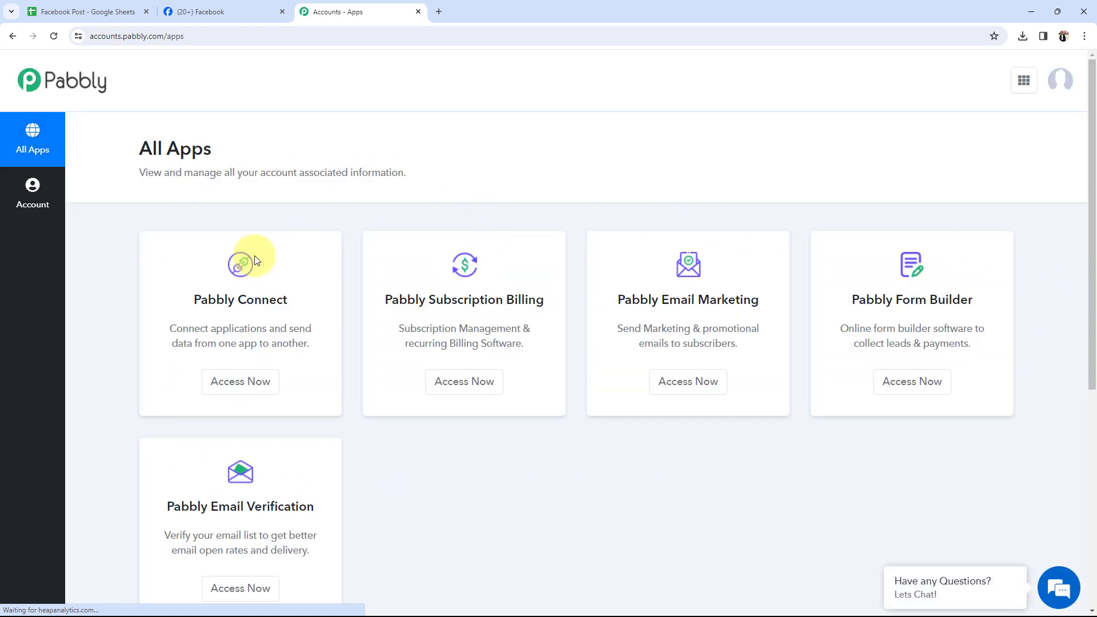
pyautogui.scroll(-1, 190, 438)
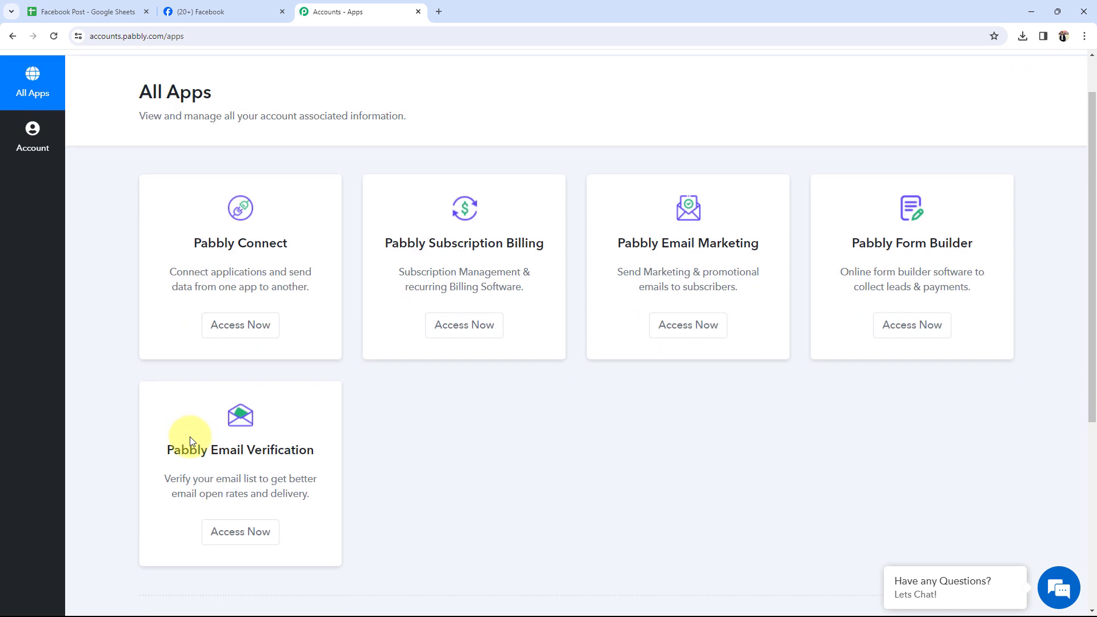
pyautogui.scroll(1, 192, 436)
pyautogui.moveTo(194, 300); pyautogui.dragTo(303, 314)
pyautogui.click(240, 388)
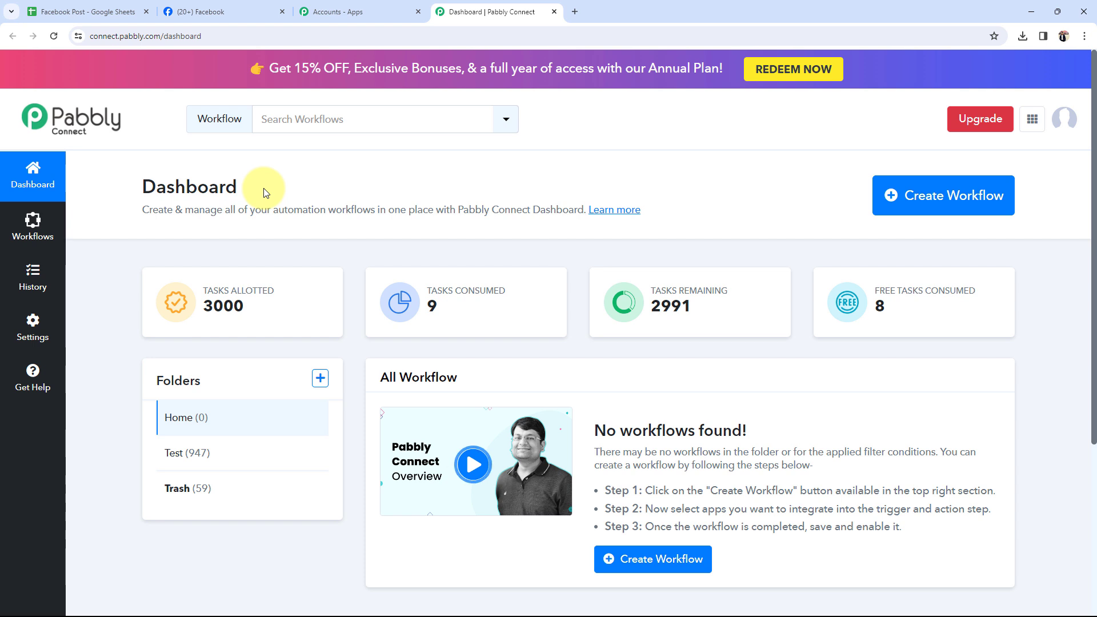
# Step: Create a workflow named "Create Multi Image Facebook Page Post from Google Sheets" in the Home folder
pyautogui.moveTo(151, 192); pyautogui.dragTo(228, 191)
pyautogui.click(285, 198)
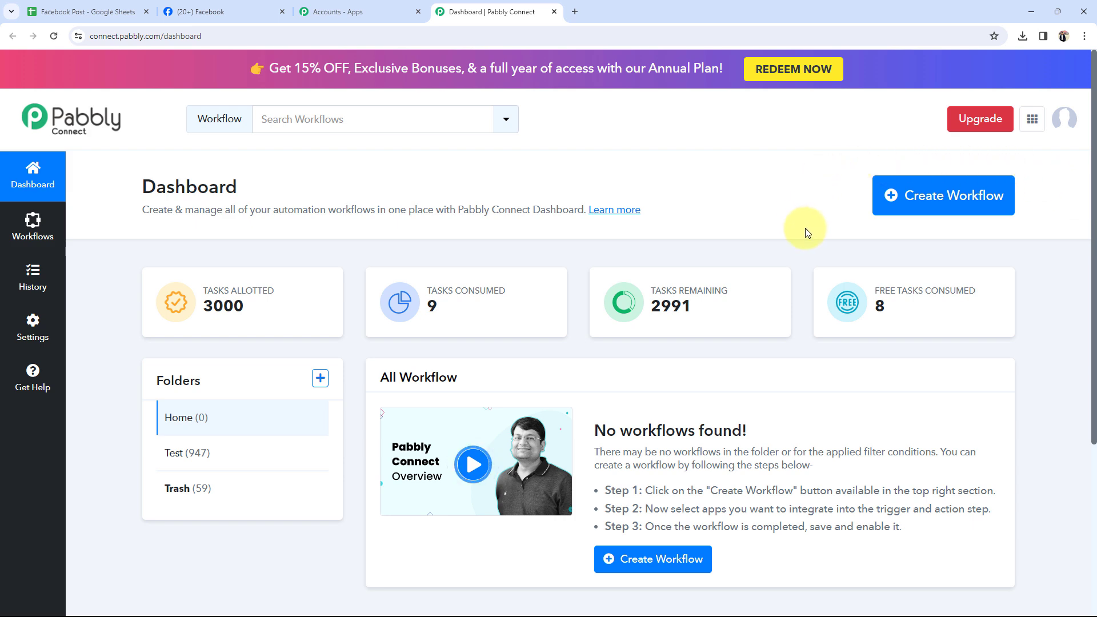
pyautogui.click(940, 195)
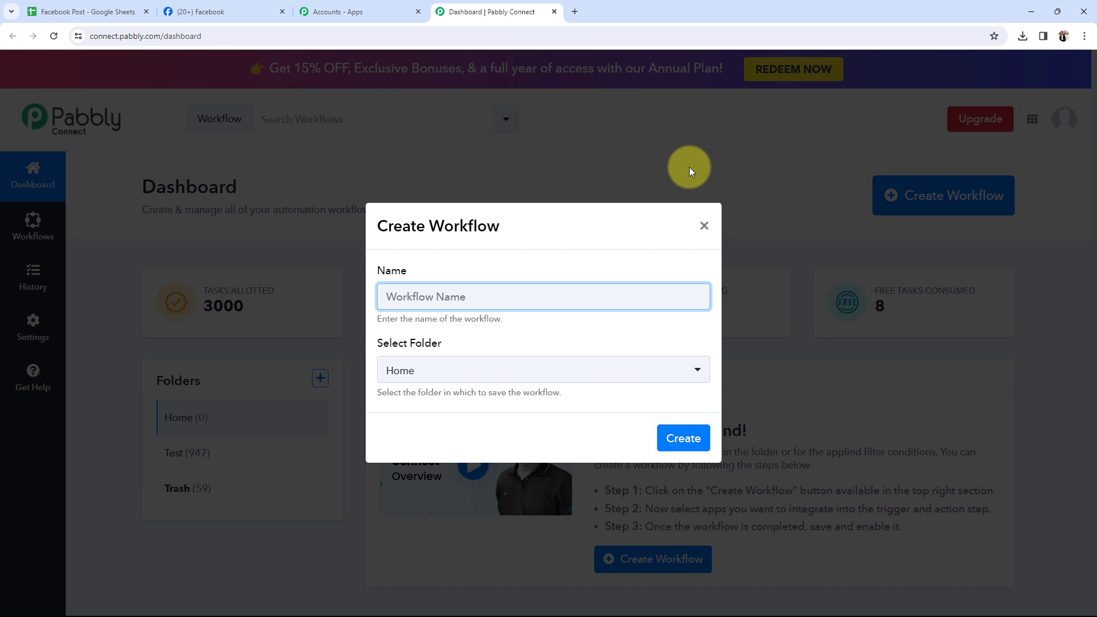
pyautogui.write('Create Multi Image Facebook Page Post from Google Sheets')
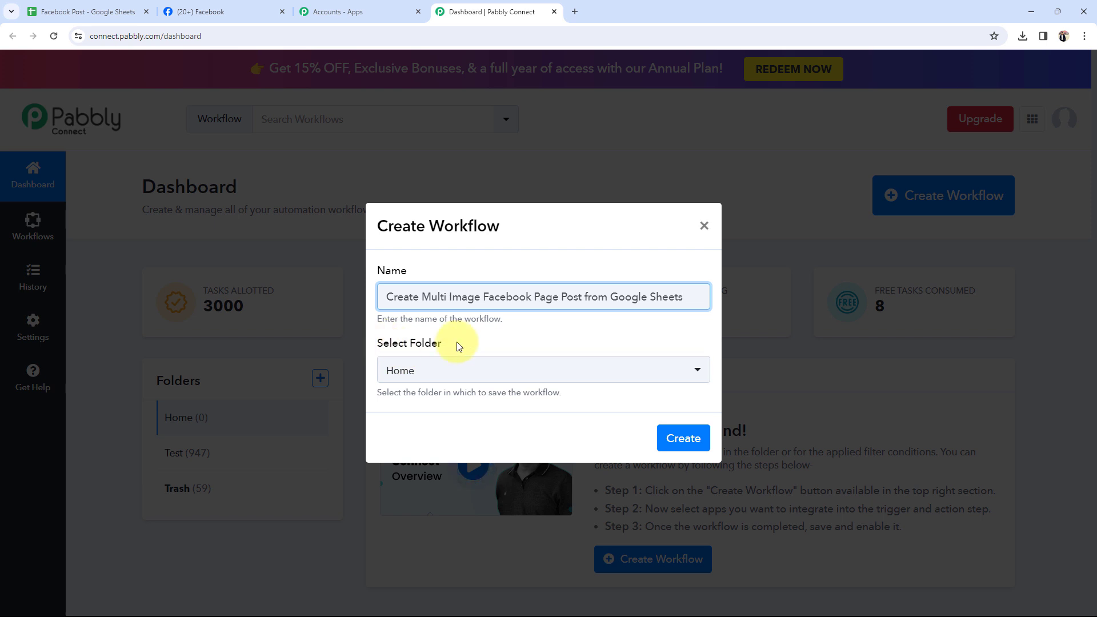
pyautogui.click(405, 371)
pyautogui.click(404, 429)
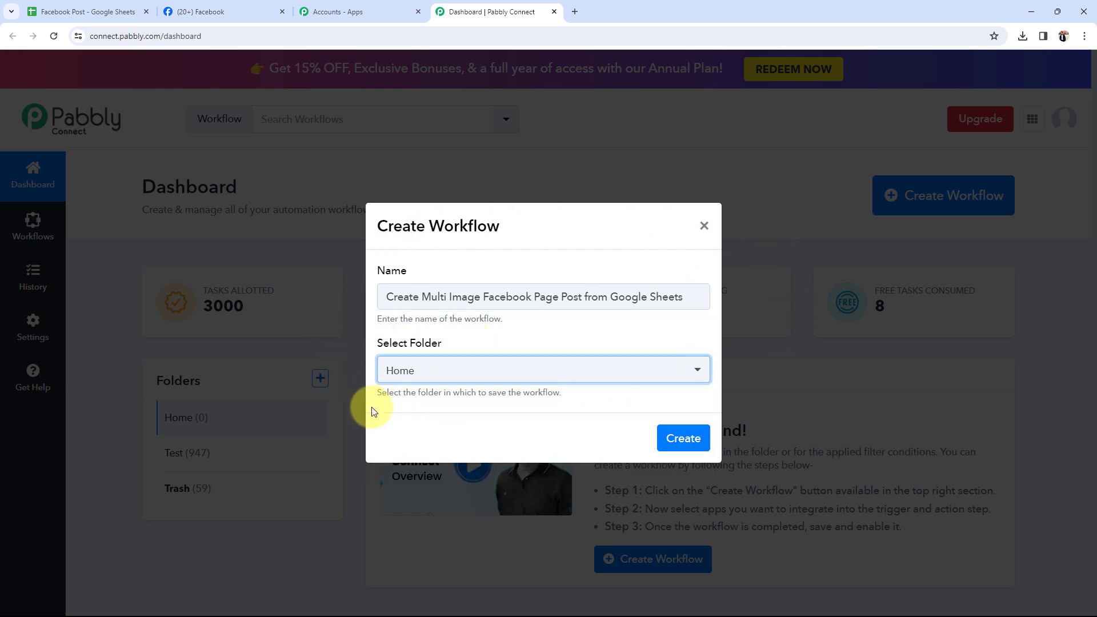
pyautogui.click(704, 441)
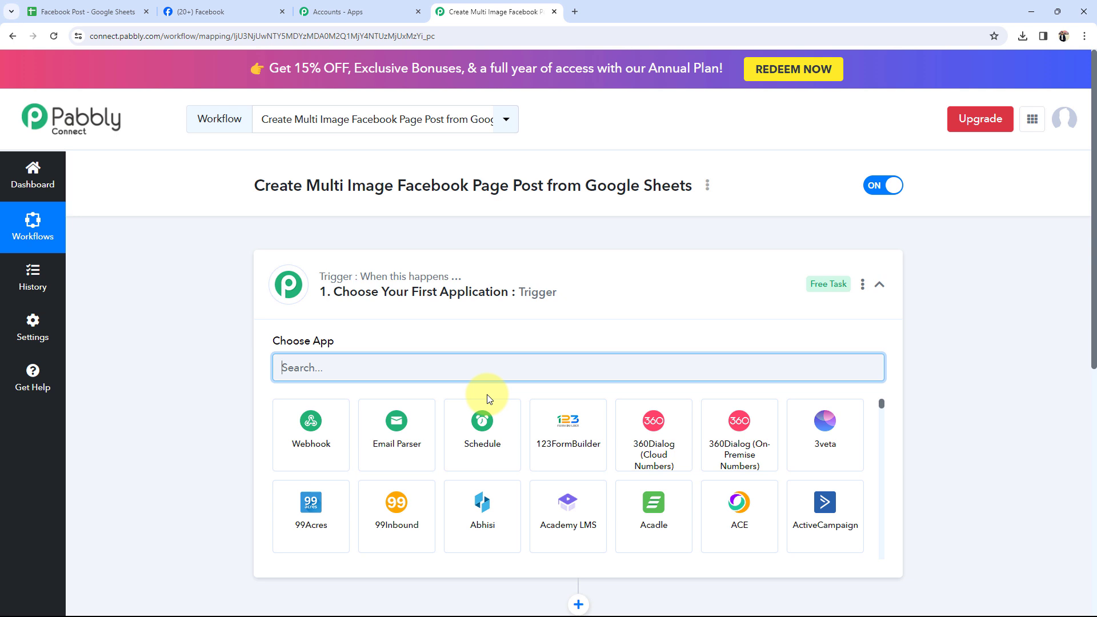
# Step: Examine the managed Facebook pages and the title and image link entries in the Facebook Post spreadsheet
pyautogui.click(543, 289)
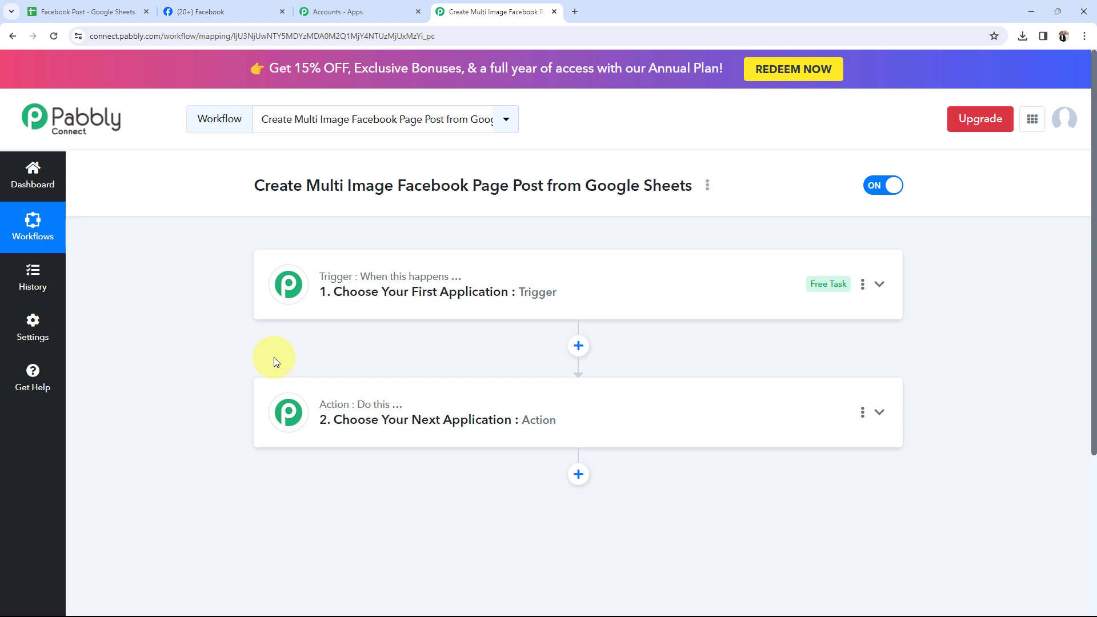
pyautogui.click(180, 11)
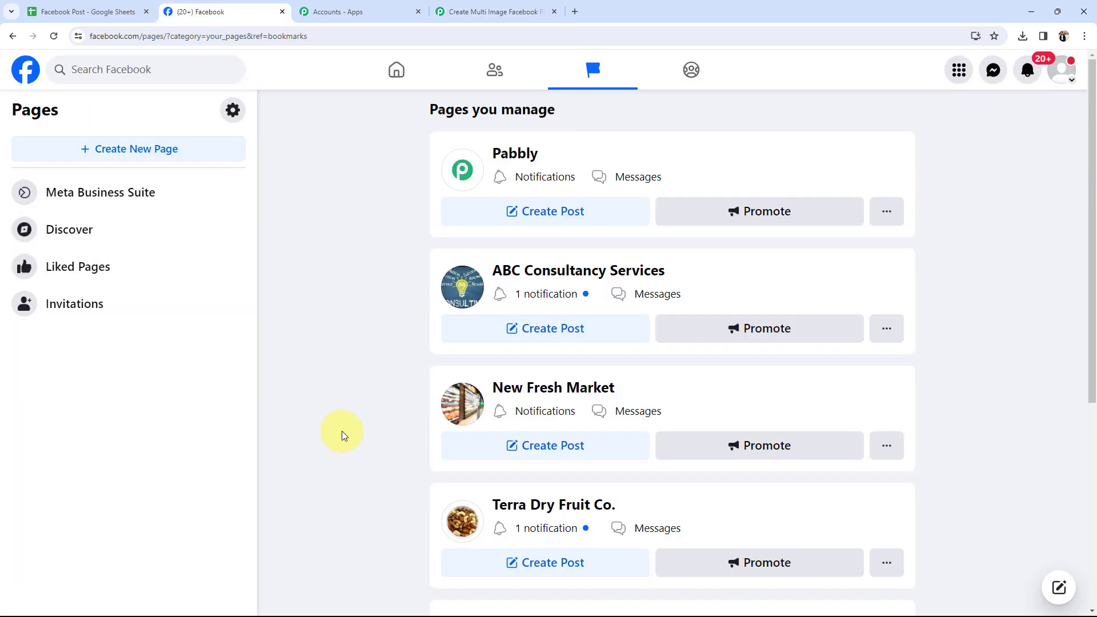
pyautogui.click(74, 10)
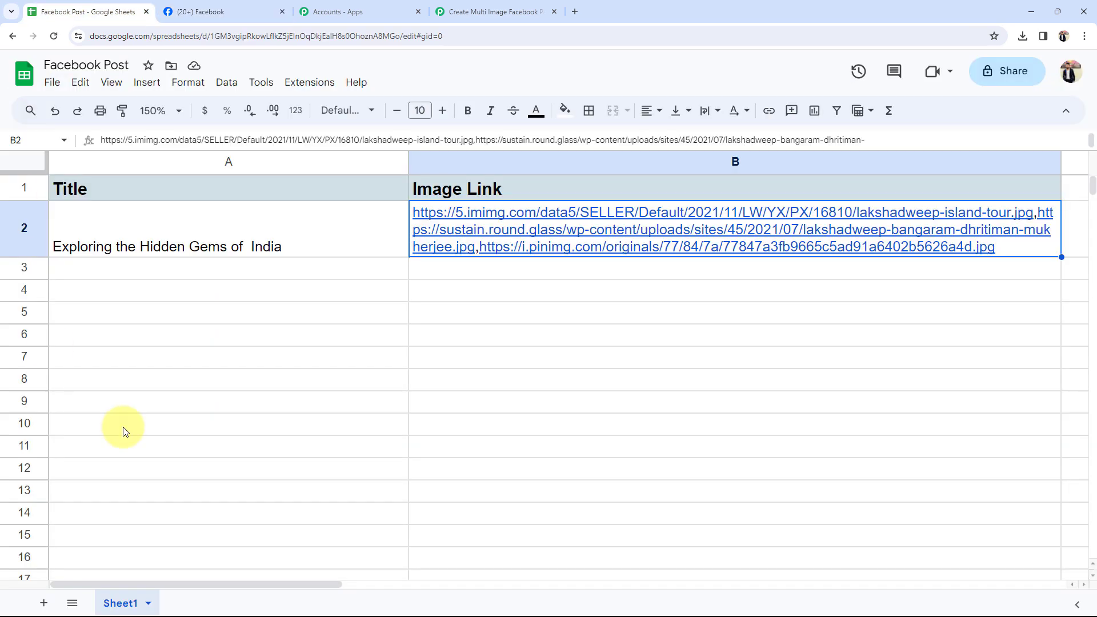
pyautogui.click(284, 403)
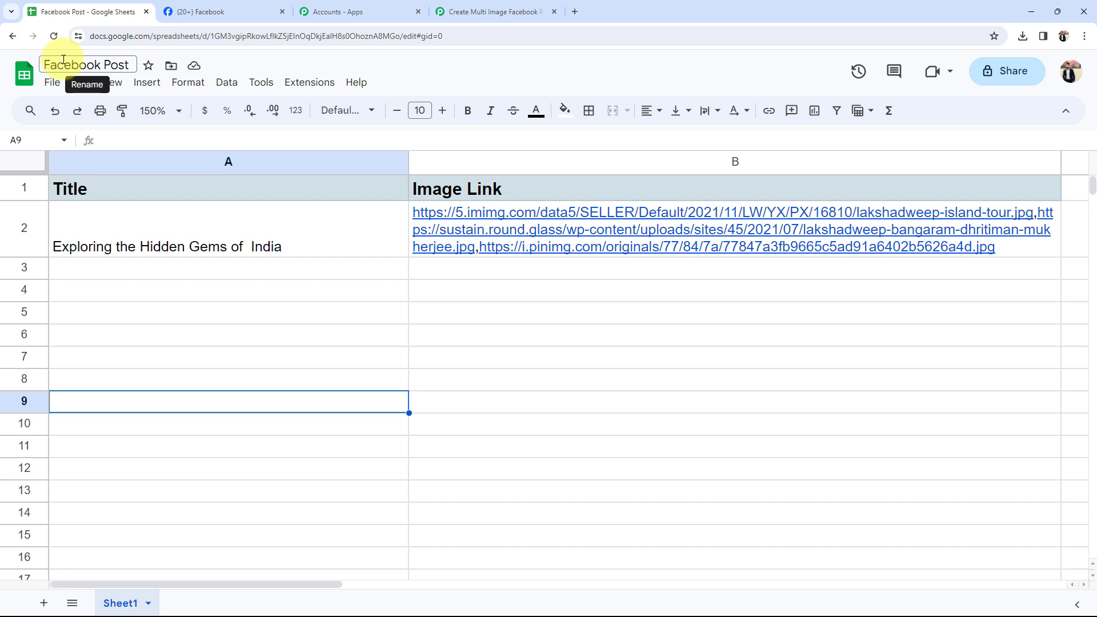
pyautogui.click(153, 313)
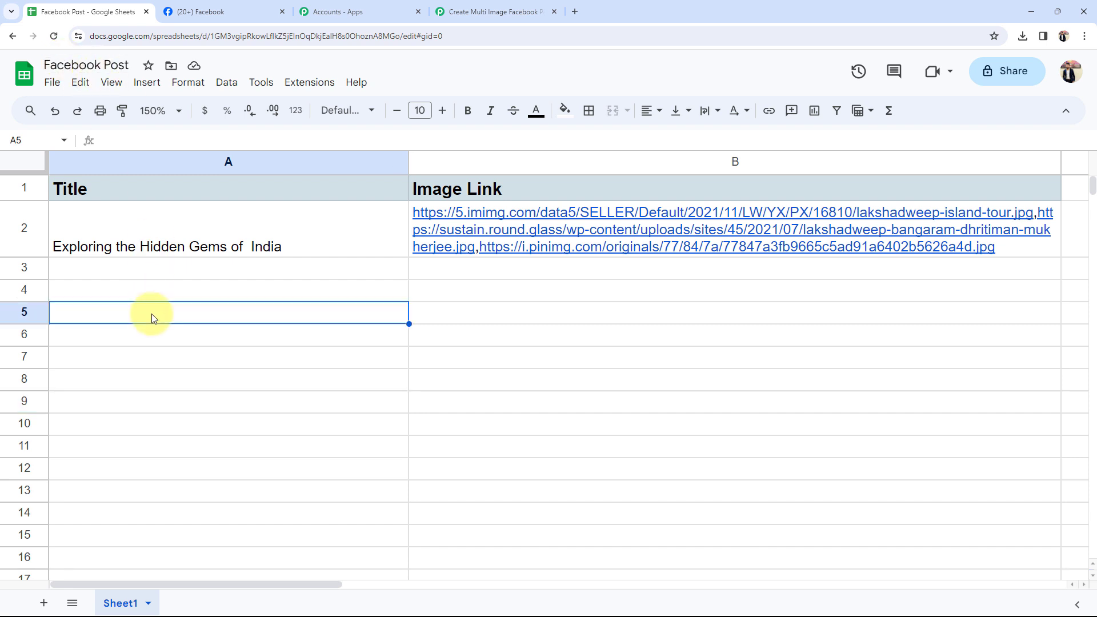
pyautogui.click(129, 245)
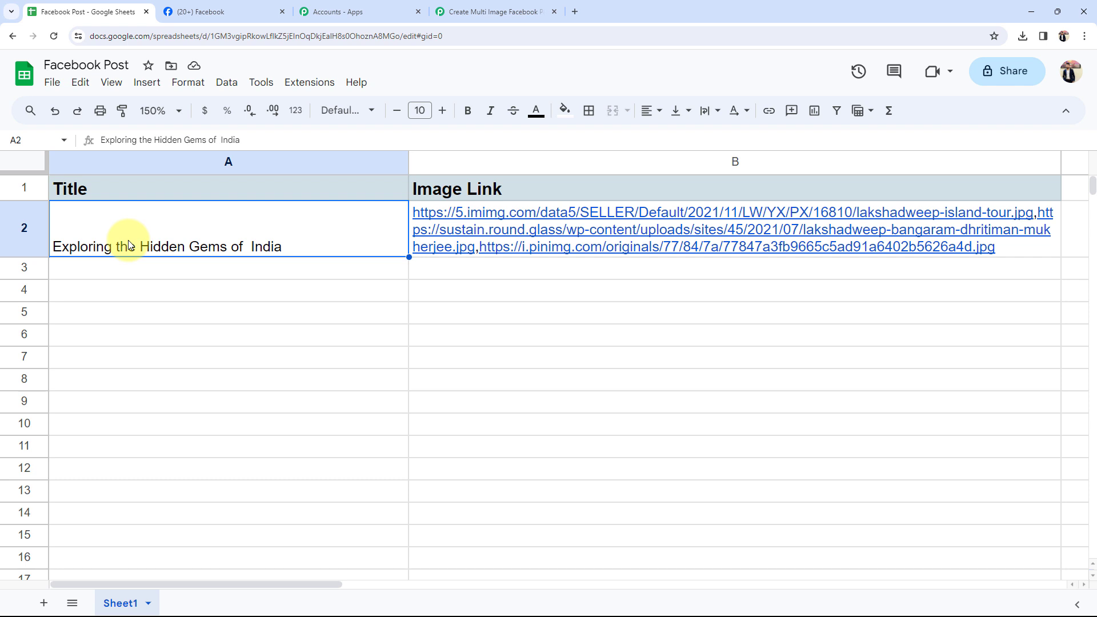
pyautogui.click(523, 229)
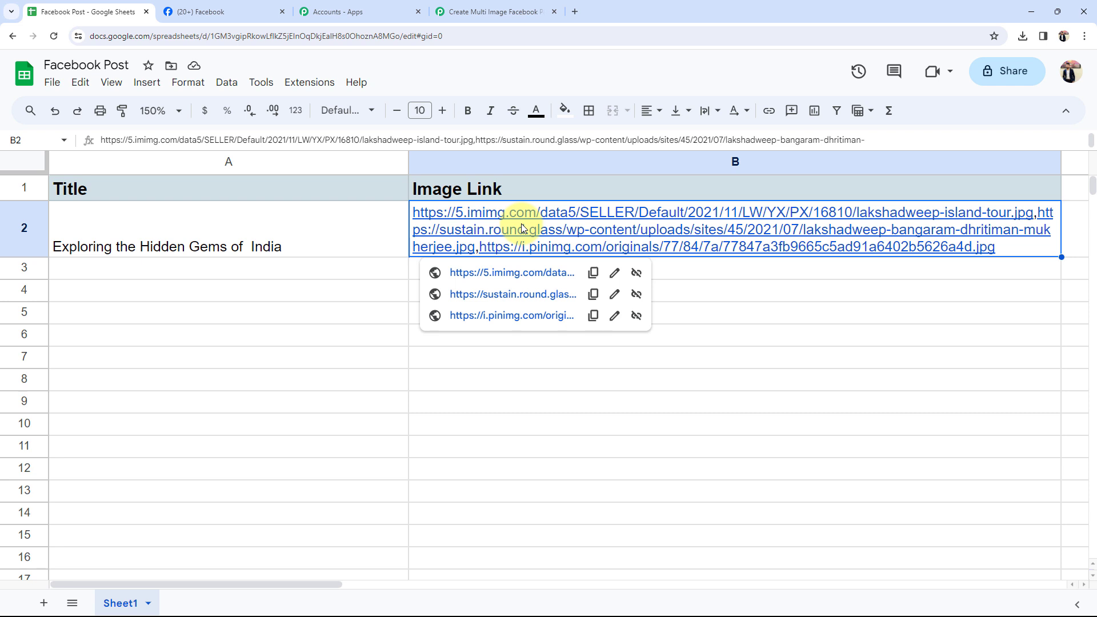
pyautogui.click(250, 371)
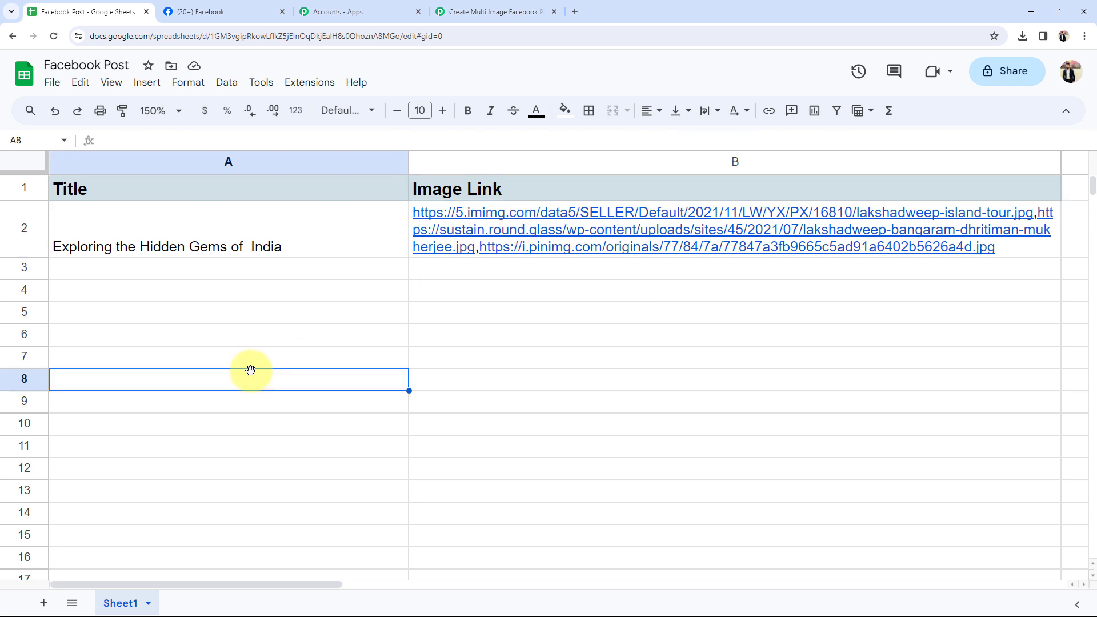
pyautogui.click(147, 274)
pyautogui.click(484, 277)
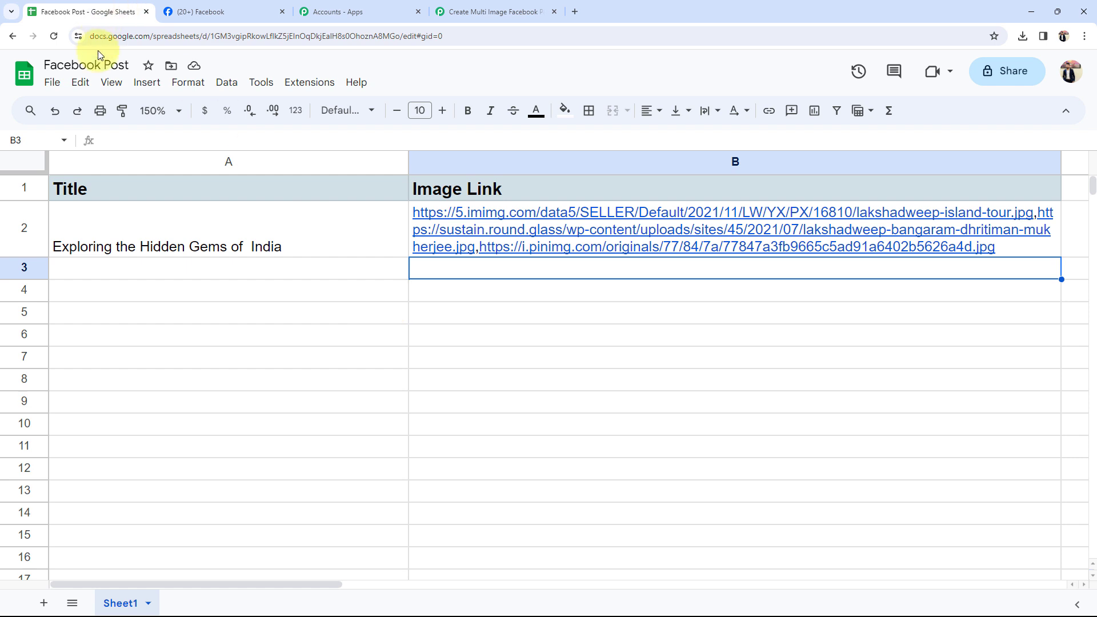
pyautogui.click(223, 7)
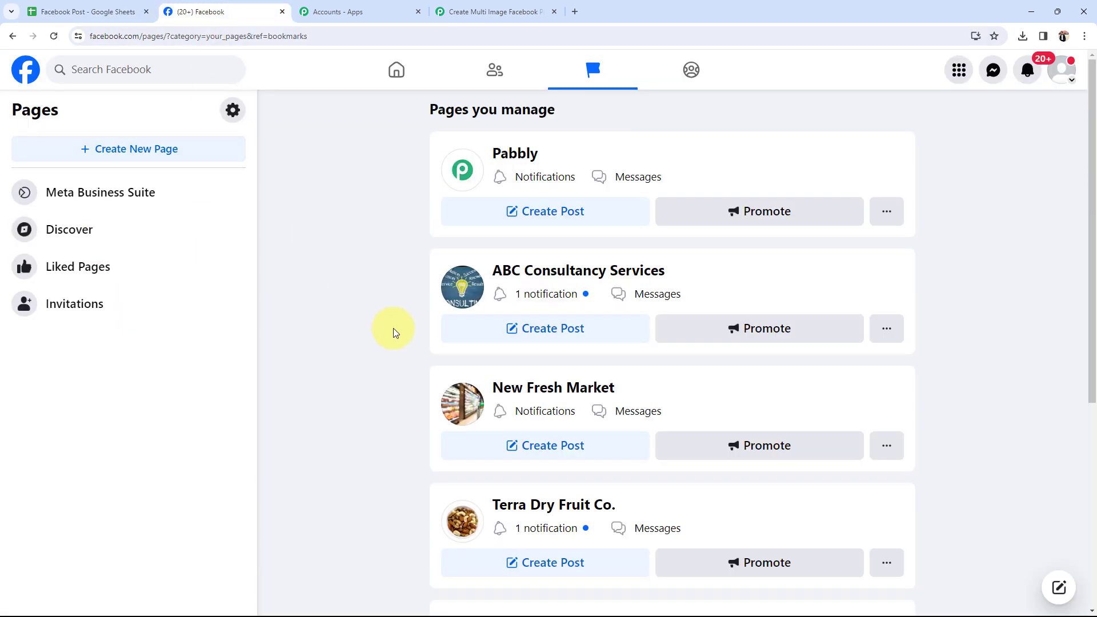
# Step: Return to the Pabbly Connect workflow and choose Google Sheets as the trigger application
pyautogui.click(489, 11)
pyautogui.click(329, 368)
pyautogui.write('goo')
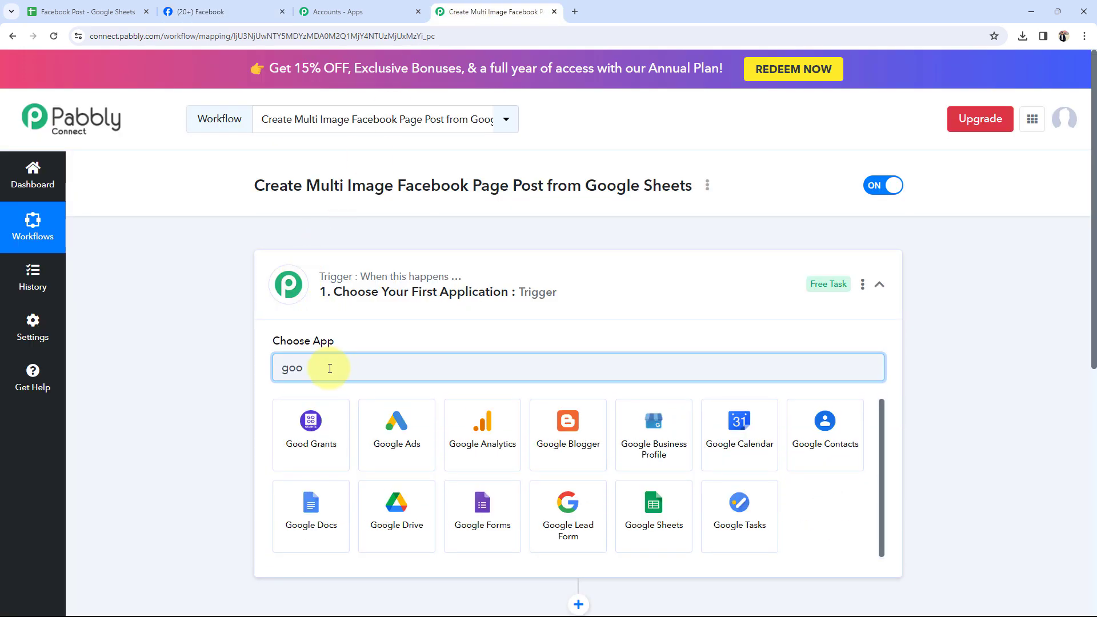
pyautogui.click(654, 509)
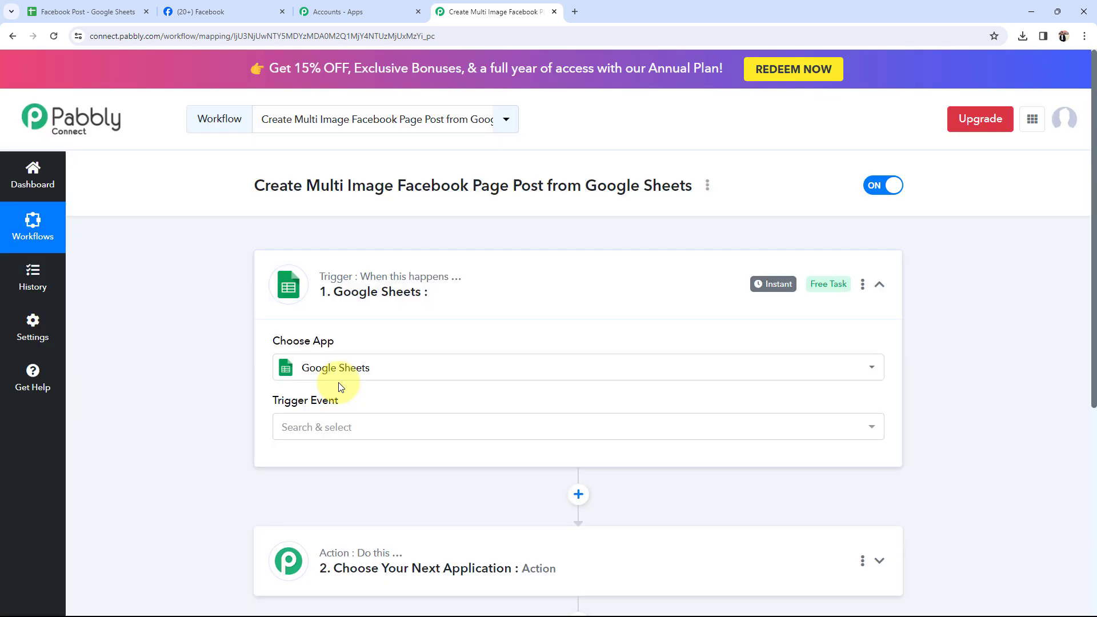
pyautogui.scroll(-3, 246, 266)
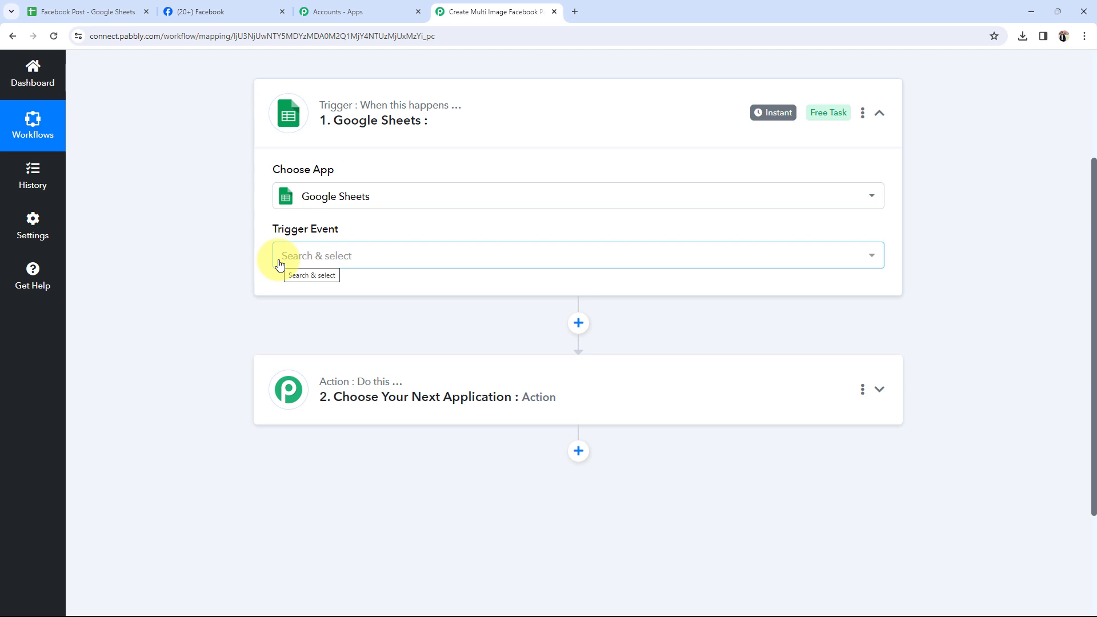
# Step: Review the title and image links of row 2 in the Facebook Post spreadsheet
pyautogui.click(105, 12)
pyautogui.click(91, 228)
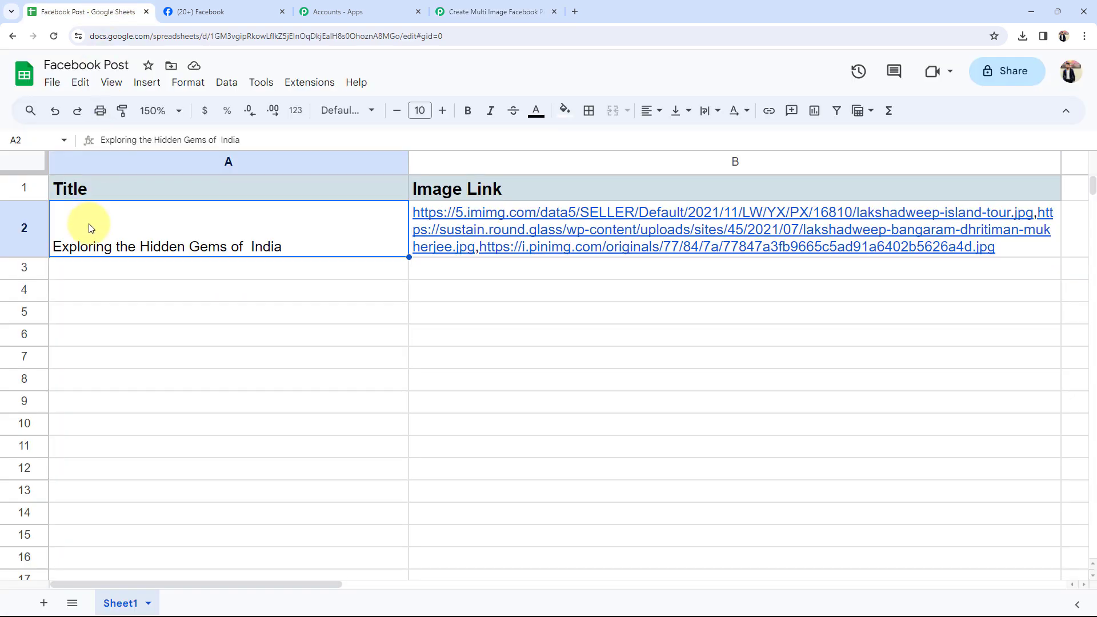
pyautogui.click(487, 225)
pyautogui.click(37, 228)
pyautogui.click(170, 249)
pyautogui.click(485, 227)
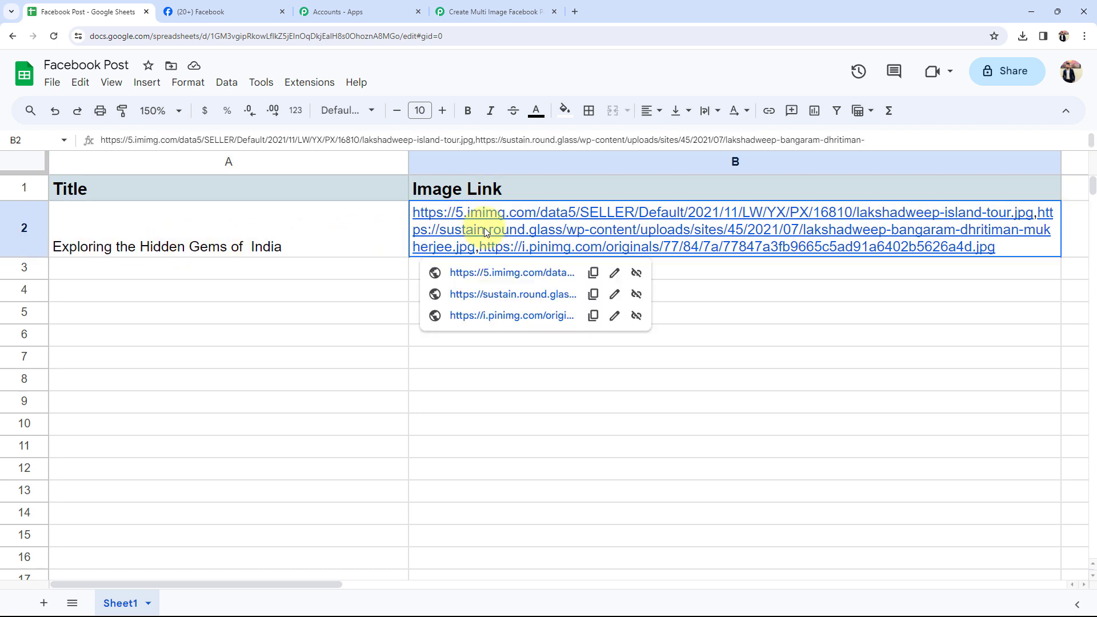
pyautogui.click(281, 296)
# Step: Back in the Pabbly Connect workflow, set the Google Sheets trigger event to New or Updated Spreadsheet Row
pyautogui.click(457, 12)
pyautogui.click(301, 257)
pyautogui.click(280, 318)
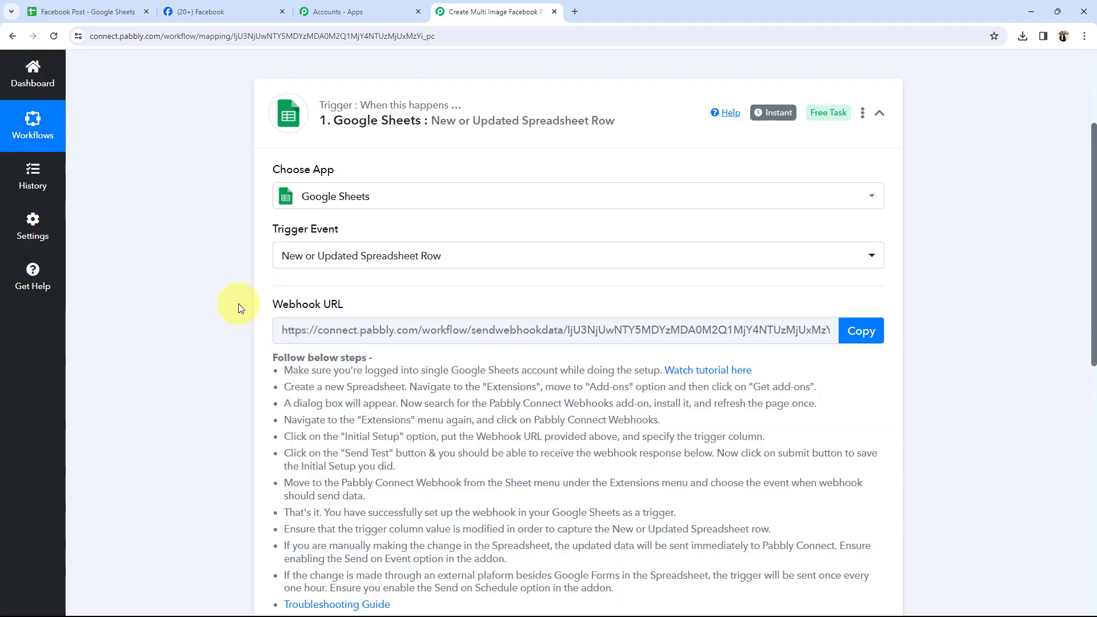
# Step: Set the workflow's action application to Facebook Pages with the Create Multi Image Post event
pyautogui.scroll(-9, 238, 303)
pyautogui.click(318, 312)
pyautogui.scroll(3, 291, 279)
pyautogui.click(299, 288)
pyautogui.write('faceb')
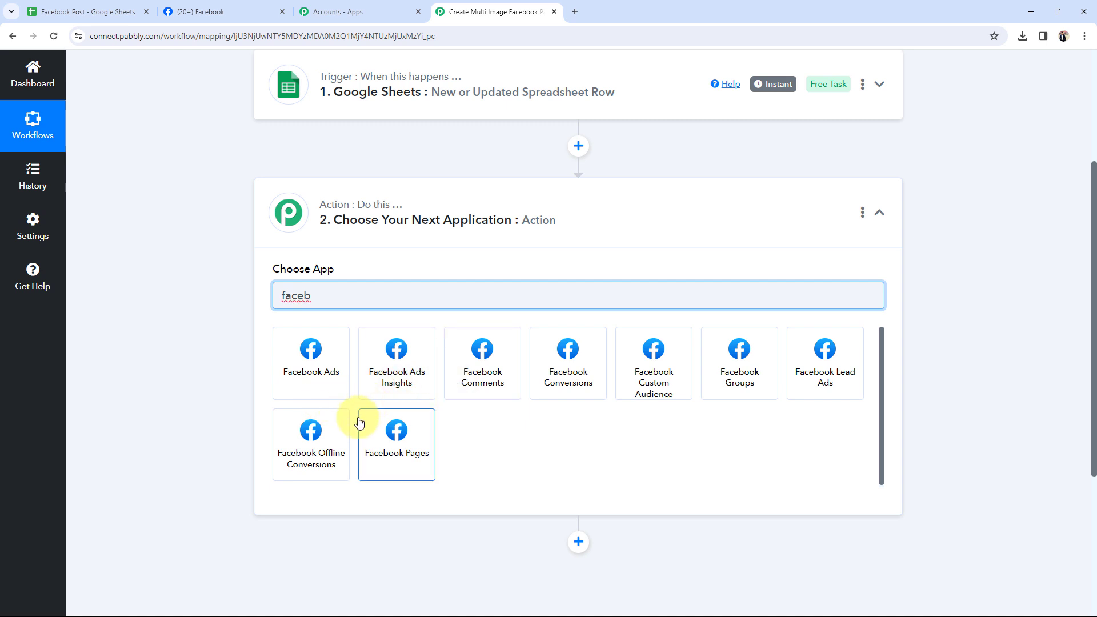
pyautogui.click(376, 423)
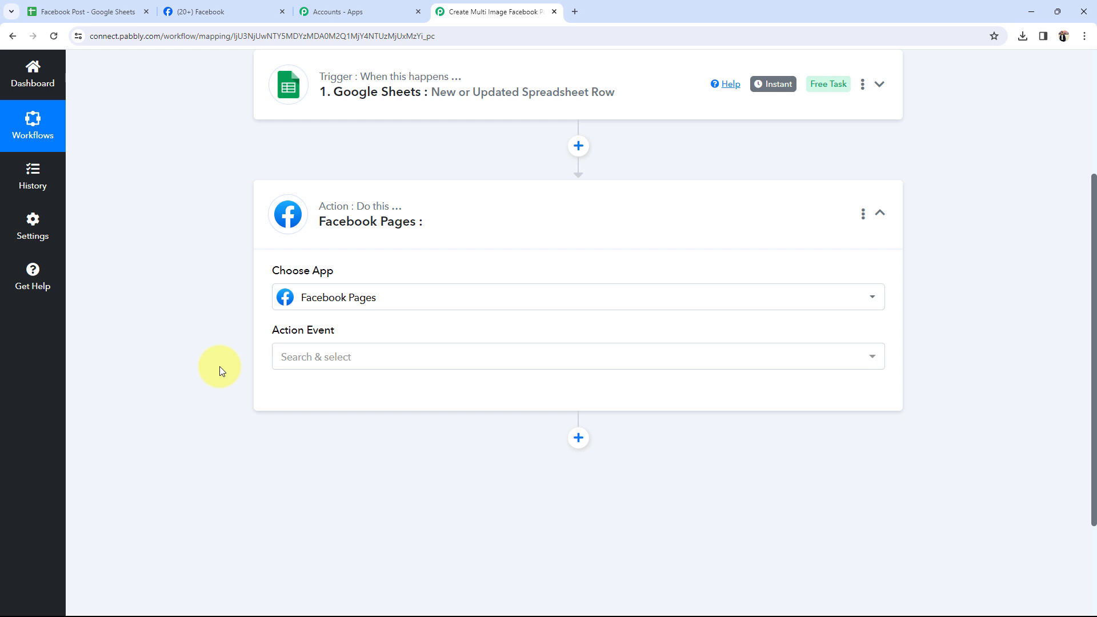
pyautogui.click(286, 356)
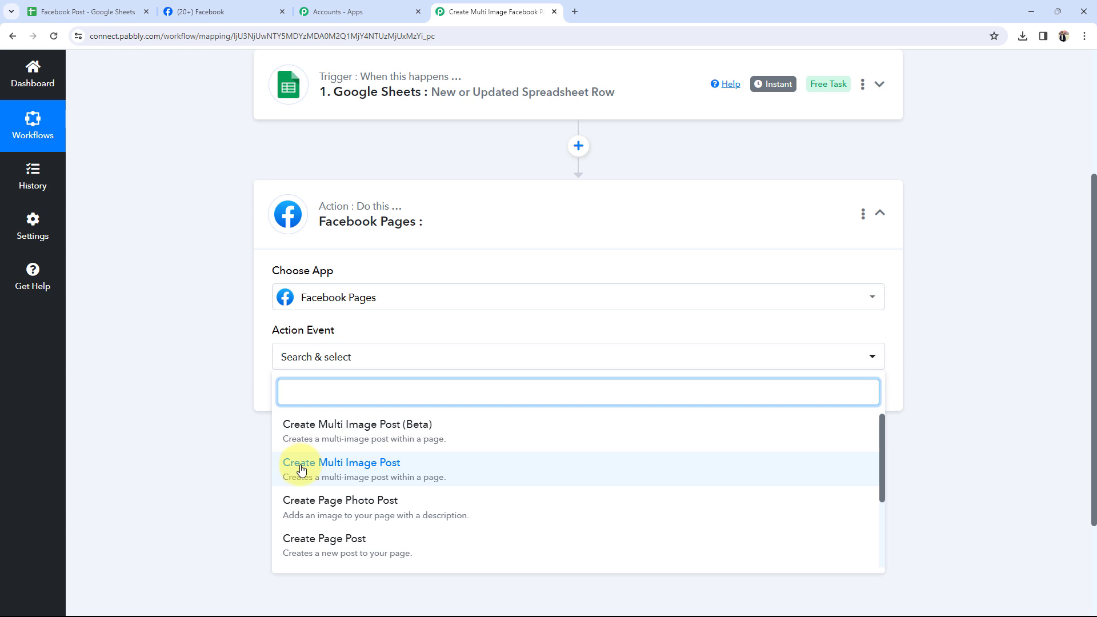
pyautogui.click(390, 474)
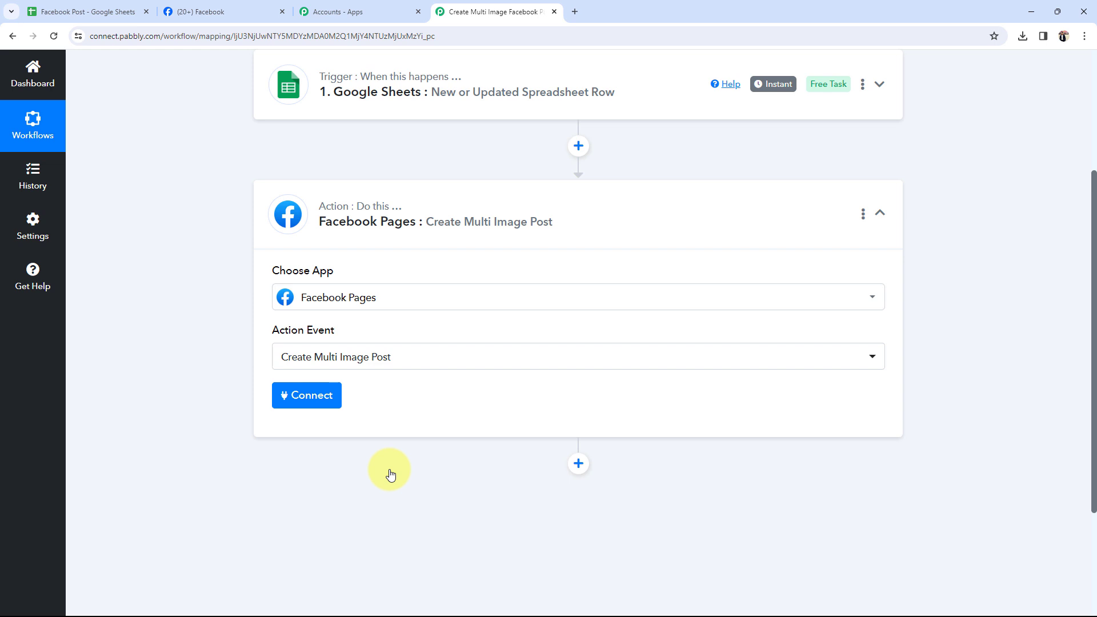
pyautogui.click(458, 214)
pyautogui.scroll(2, 224, 261)
pyautogui.scroll(2, 224, 261)
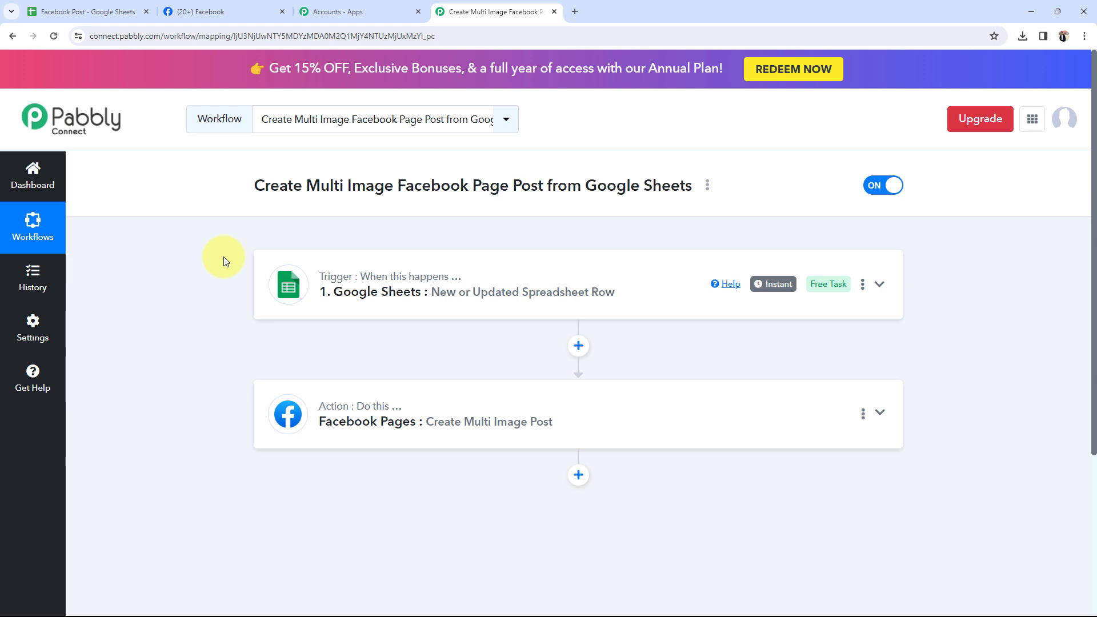
# Step: Expand the Google Sheets trigger and examine its webhook URL and setup instructions, checking back with the Facebook Post spreadsheet
pyautogui.click(342, 277)
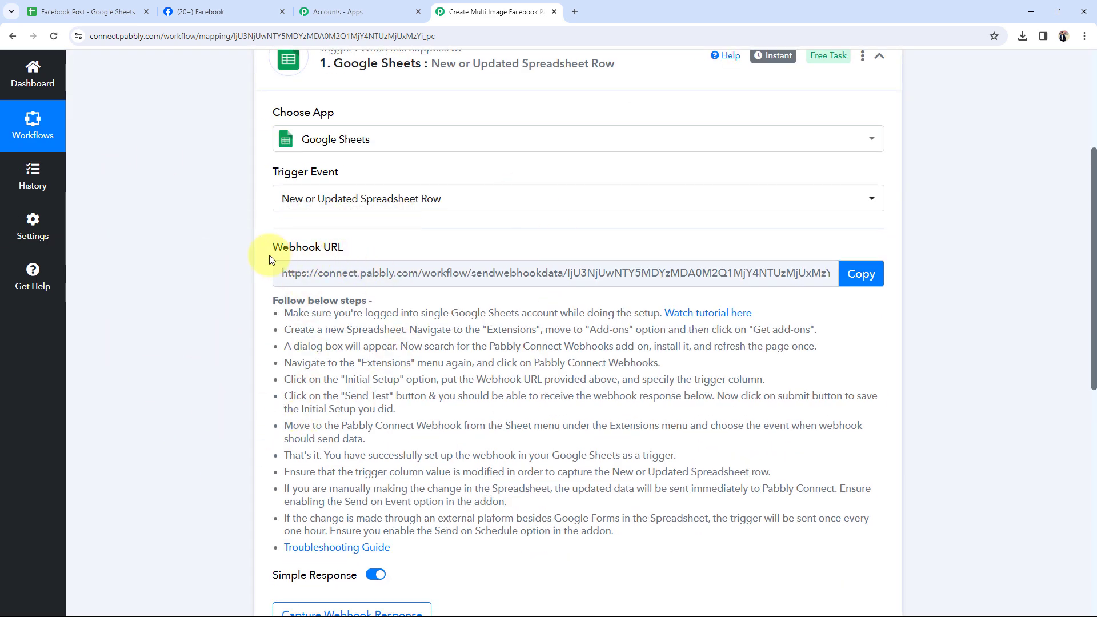
pyautogui.moveTo(268, 253); pyautogui.dragTo(335, 252)
pyautogui.click(197, 278)
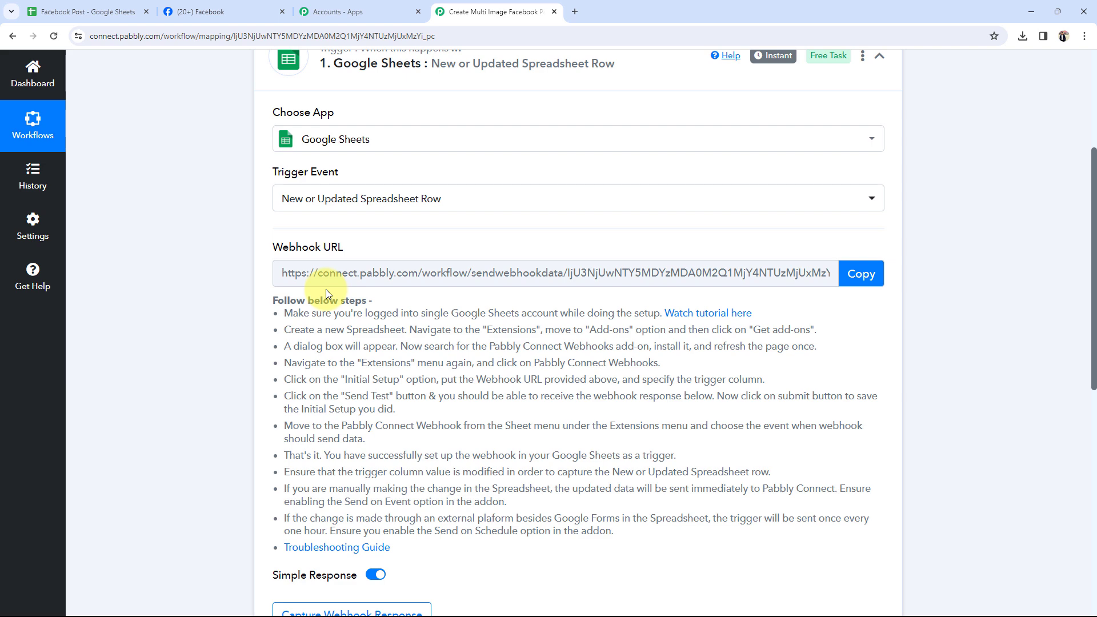
pyautogui.click(63, 12)
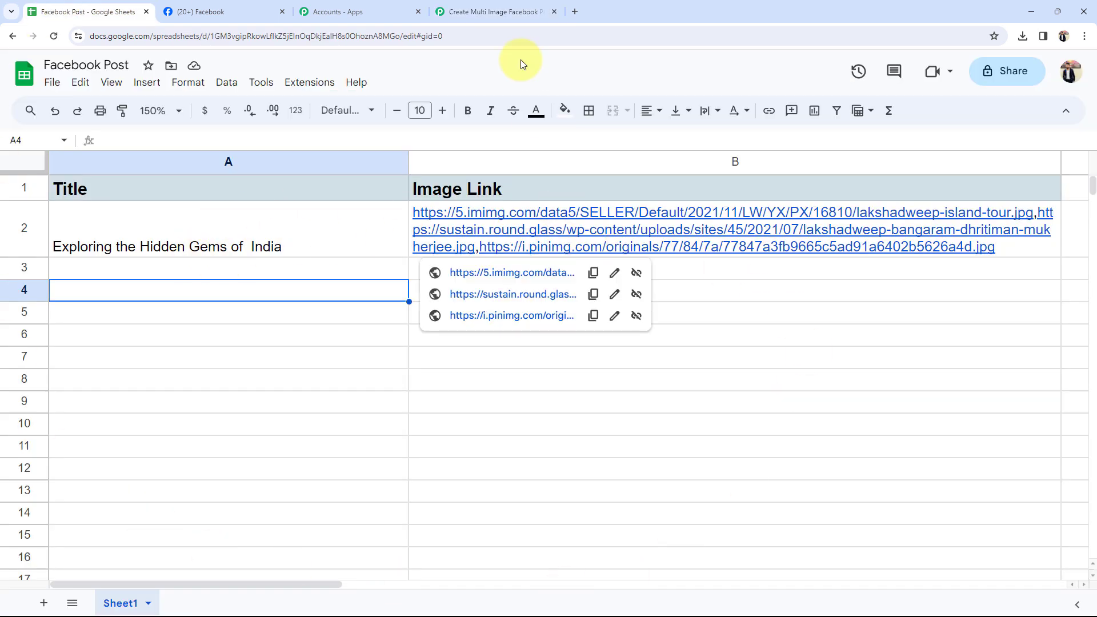
pyautogui.click(492, 12)
pyautogui.scroll(-2, 183, 507)
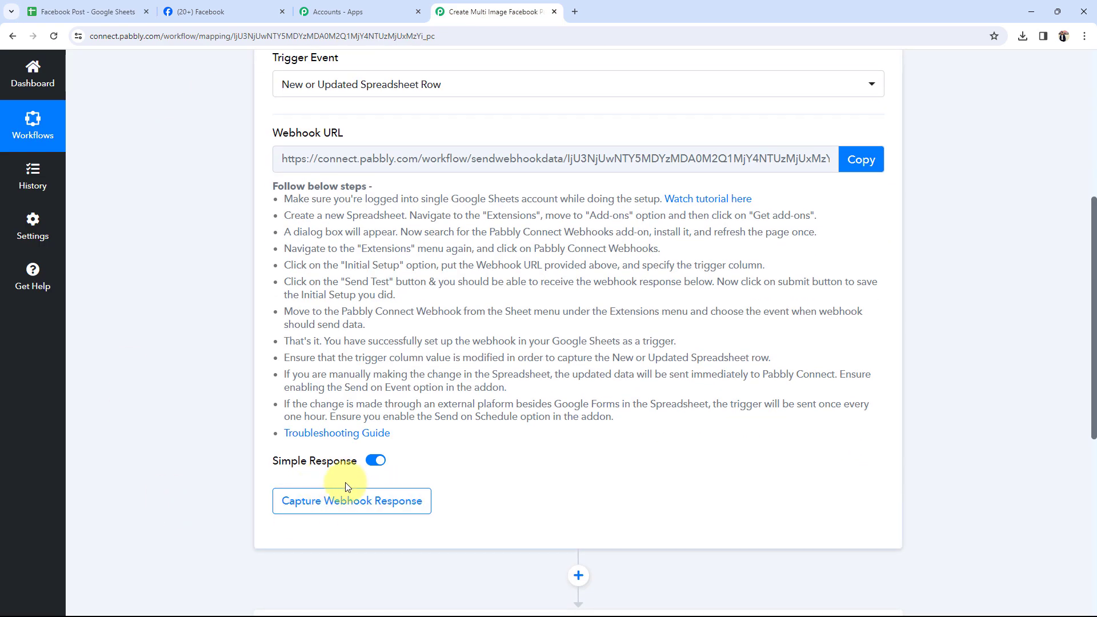
pyautogui.scroll(2, 352, 473)
pyautogui.moveTo(270, 239); pyautogui.dragTo(346, 247)
pyautogui.click(208, 295)
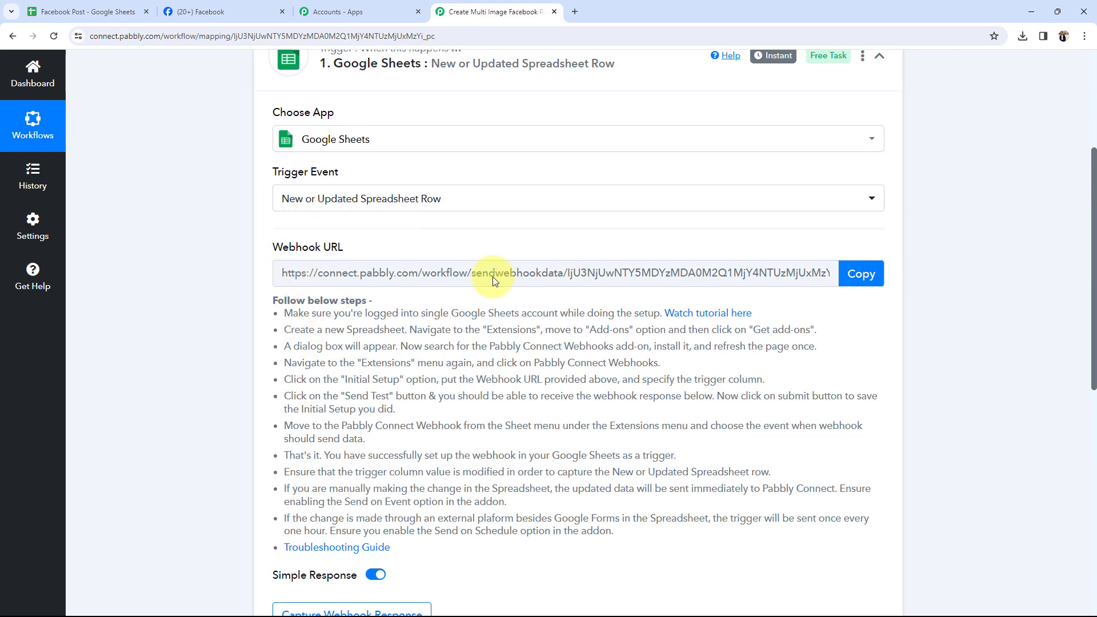
# Step: Copy the Google Sheets trigger's webhook URL and review the setup steps listed for it
pyautogui.click(860, 273)
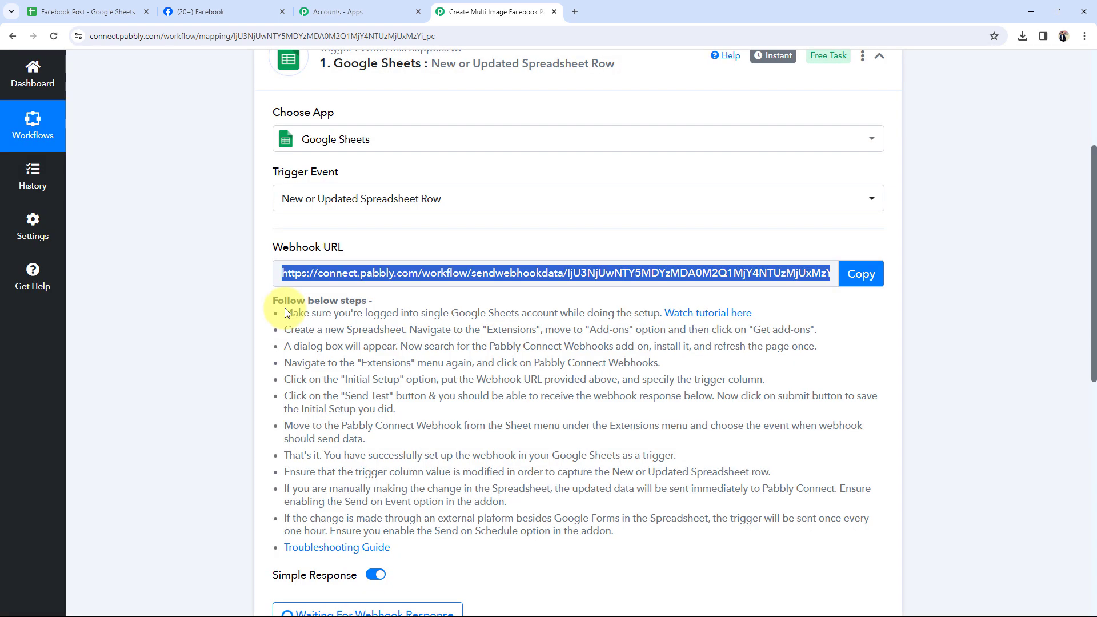
pyautogui.moveTo(285, 308); pyautogui.dragTo(660, 511)
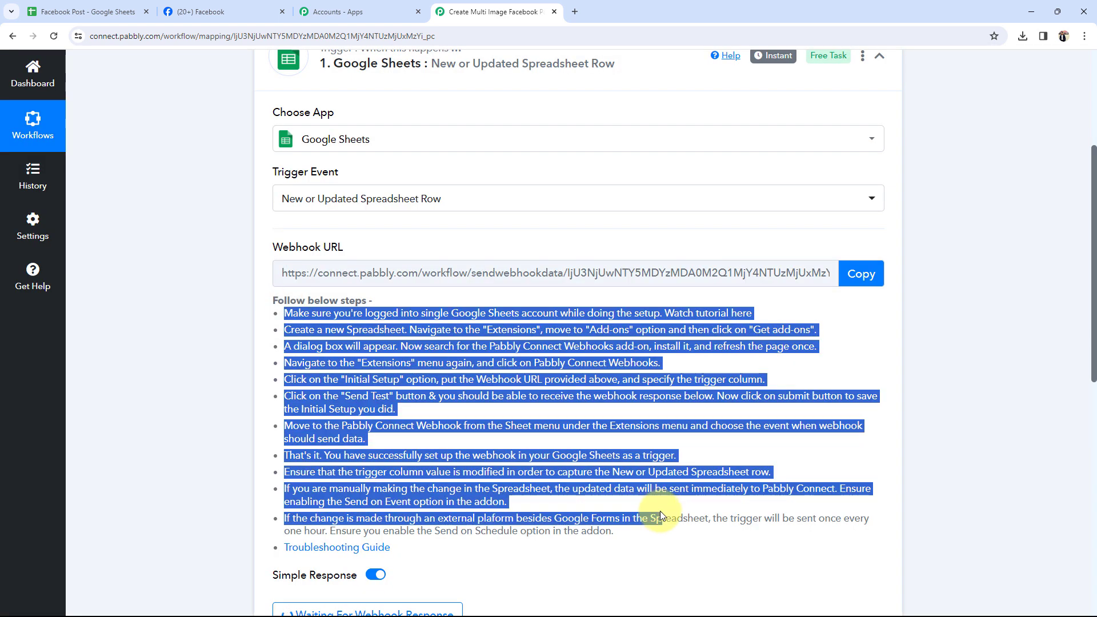
pyautogui.click(644, 561)
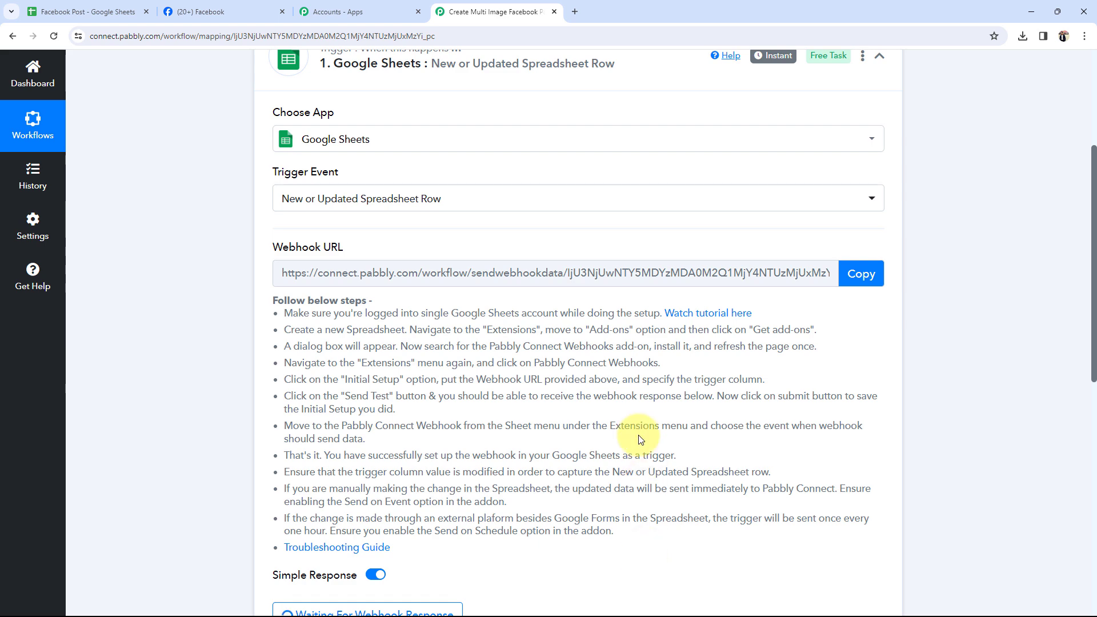
# Step: In the Facebook Post spreadsheet, look up the Pabbly Connect Webhooks add-on in the Google Workspace Marketplace and check its listing
pyautogui.click(96, 4)
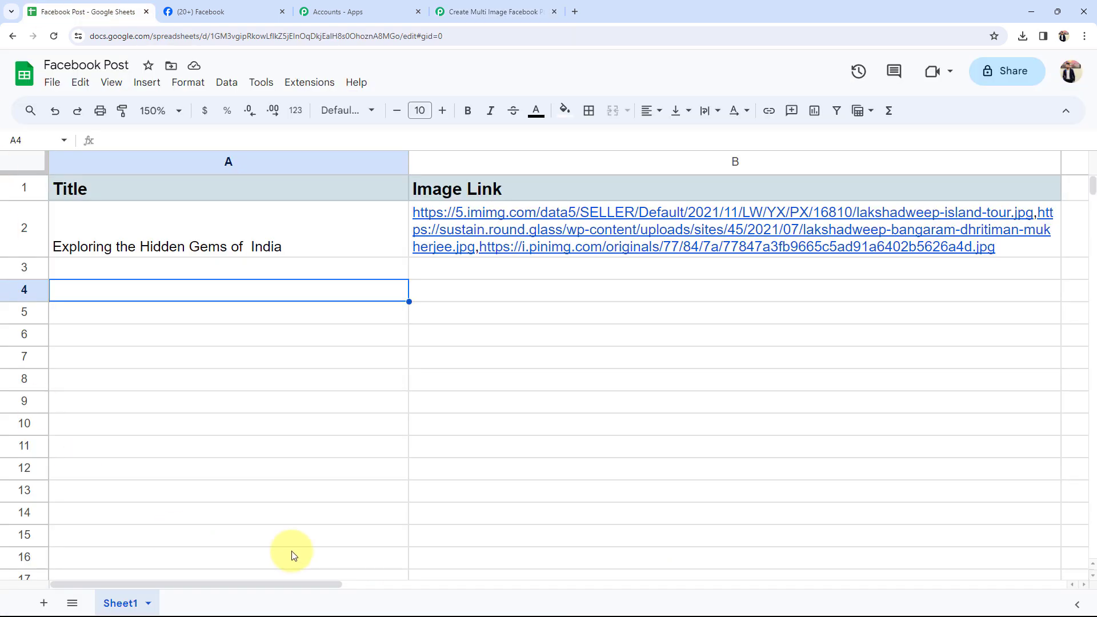
pyautogui.click(326, 86)
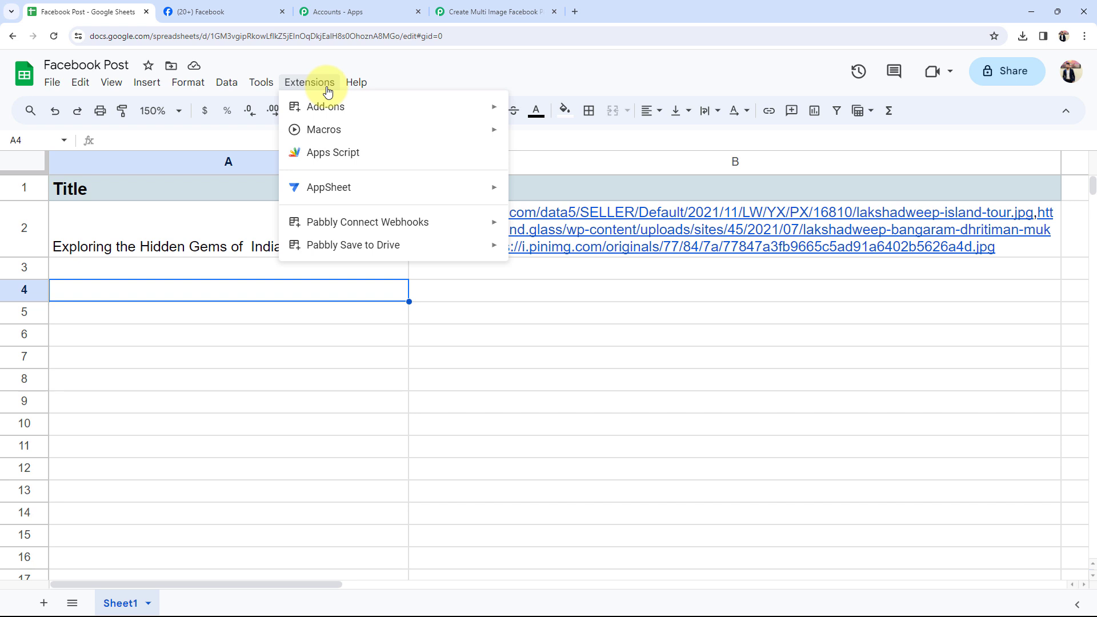
pyautogui.moveTo(327, 103)
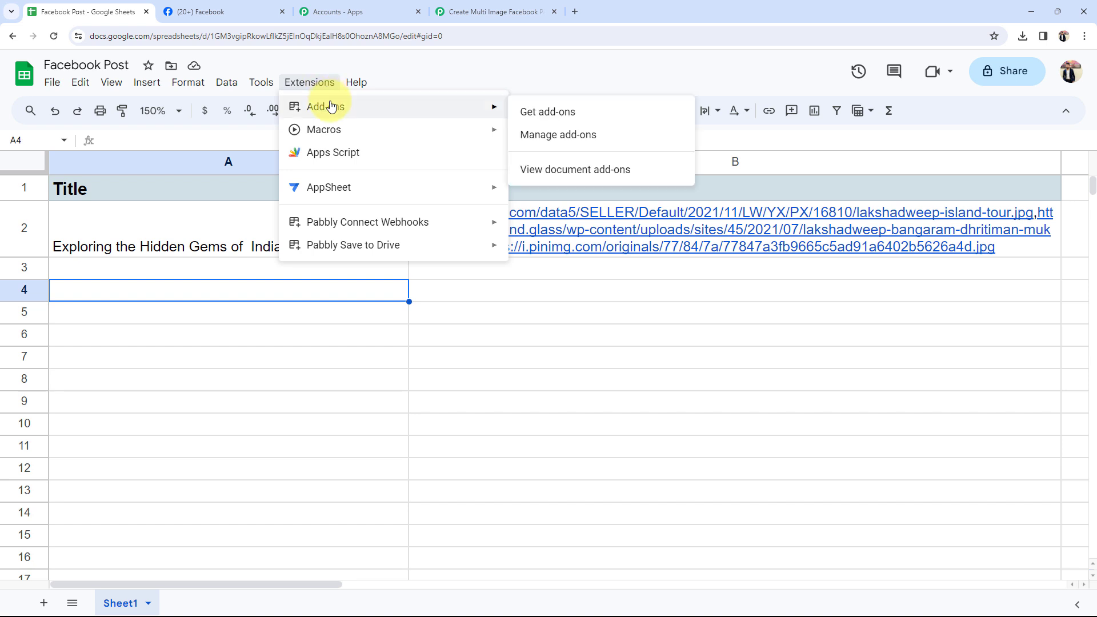
pyautogui.click(525, 113)
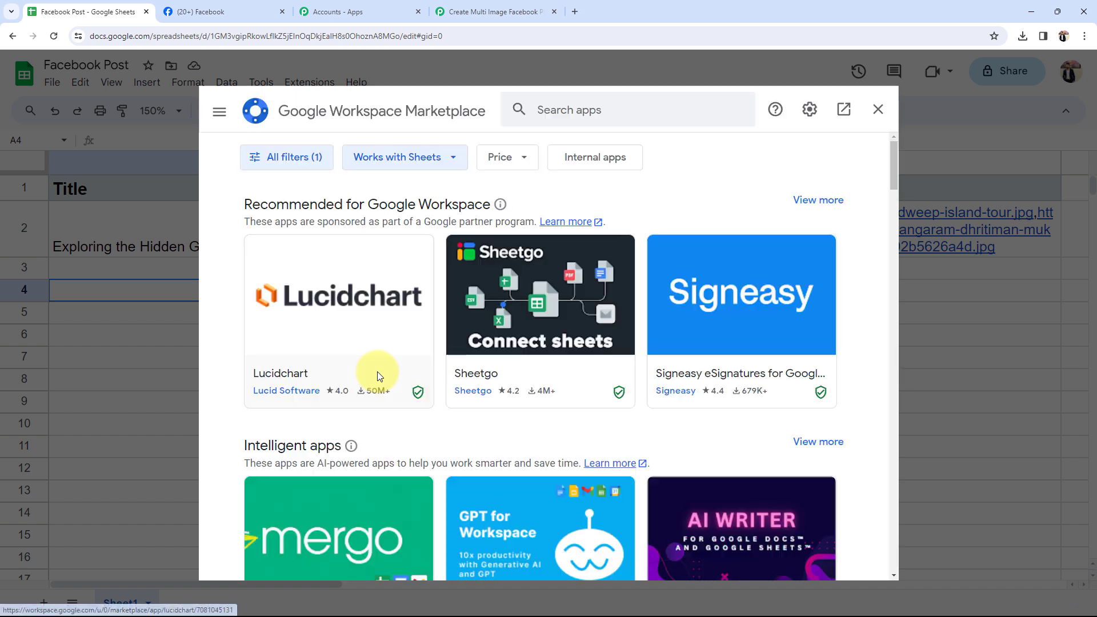
pyautogui.click(529, 111)
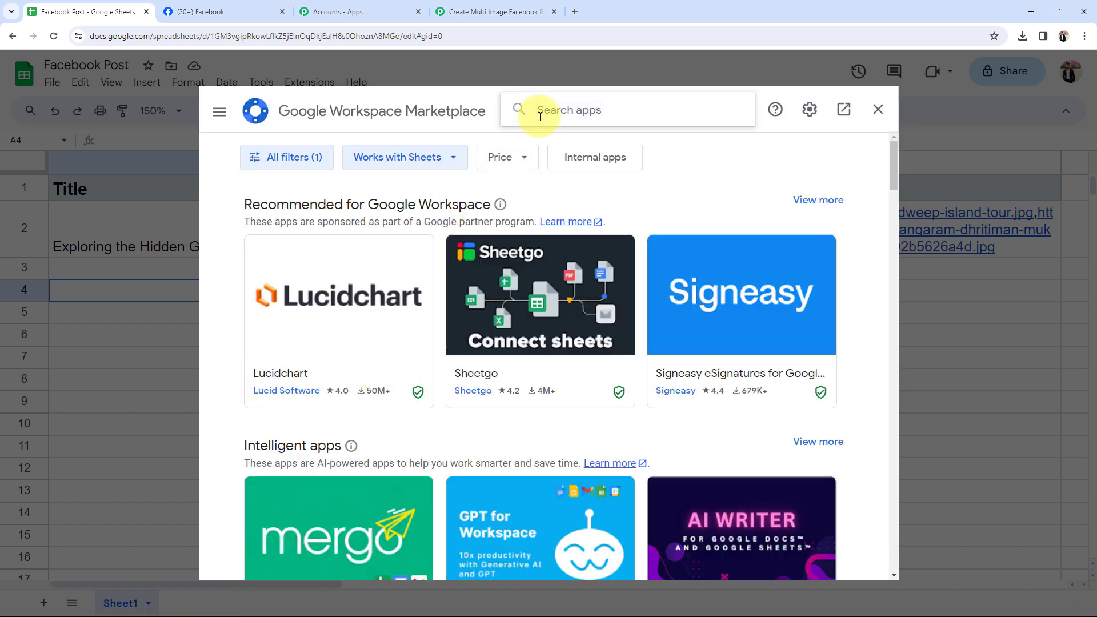
pyautogui.write('pabb')
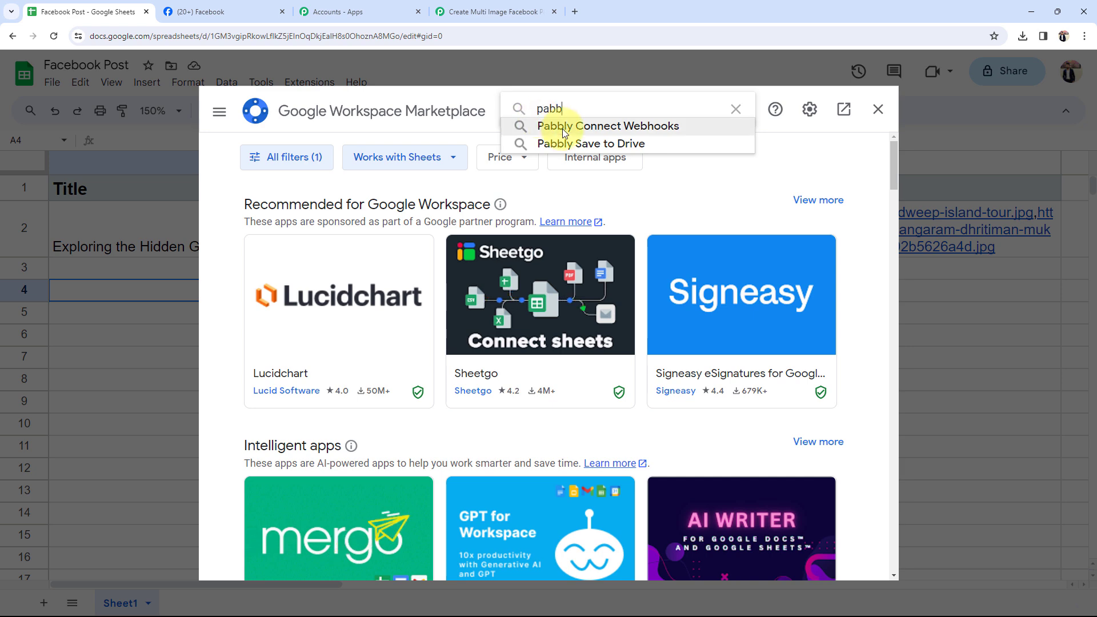
pyautogui.click(549, 126)
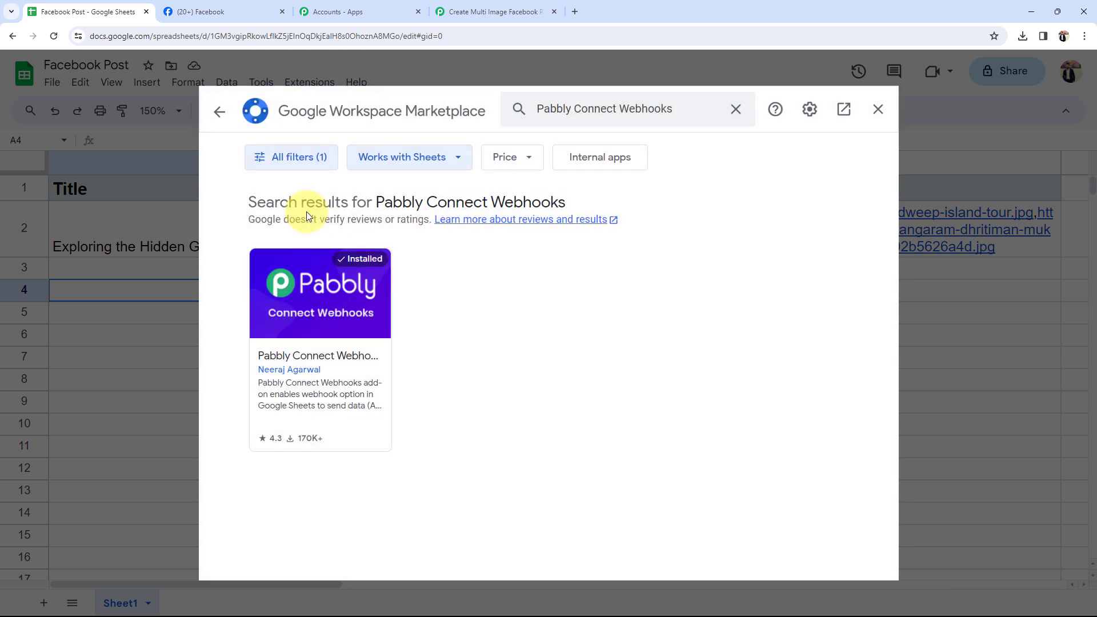
pyautogui.click(298, 325)
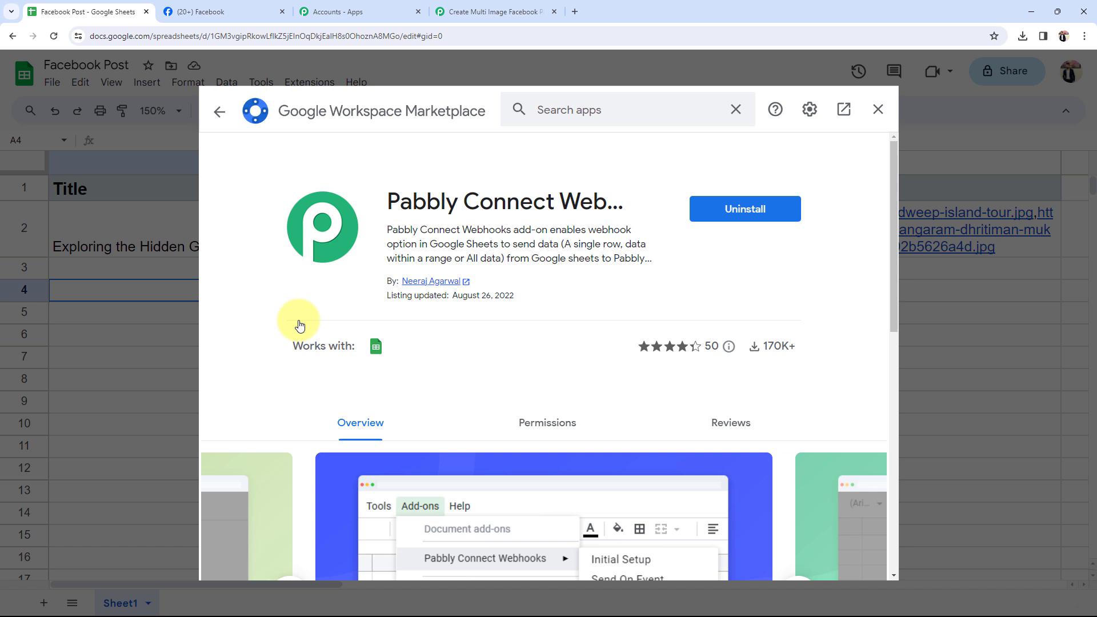
pyautogui.click(878, 109)
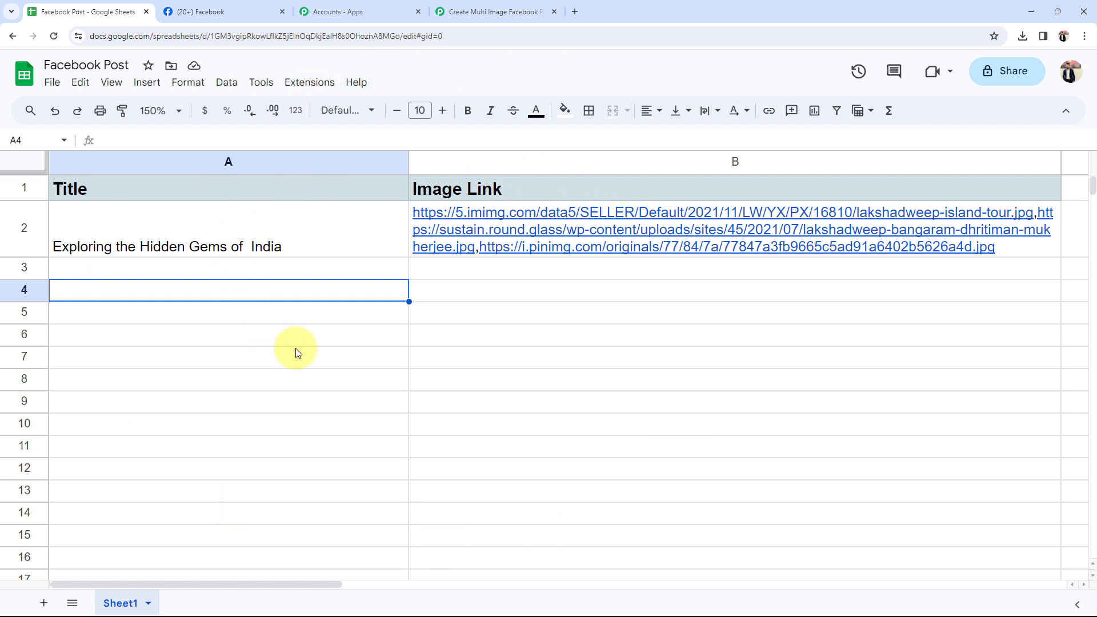
# Step: Open the Pabbly Connect Webhooks initial setup for Sheet1 and enter the webhook URL copied from the Pabbly Connect workflow
pyautogui.click(294, 85)
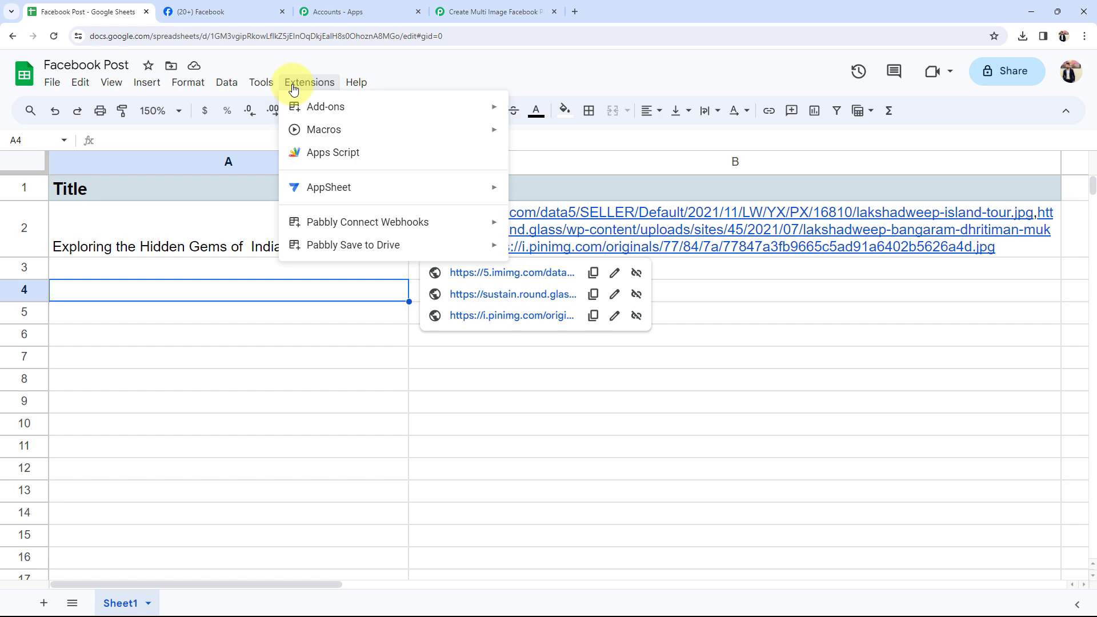
pyautogui.moveTo(350, 222)
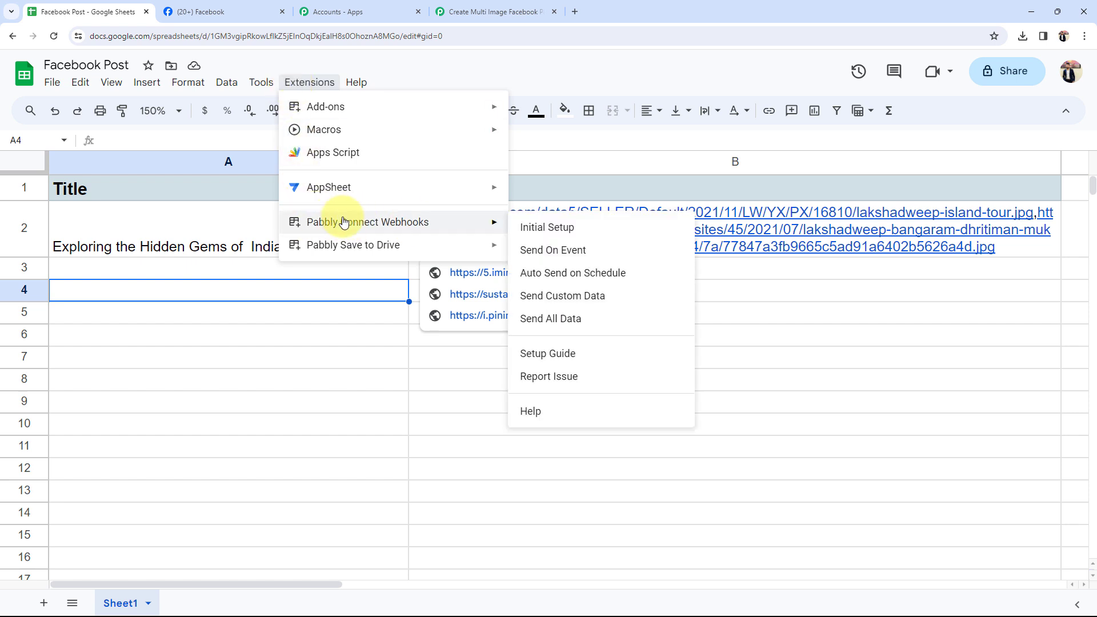
pyautogui.click(529, 228)
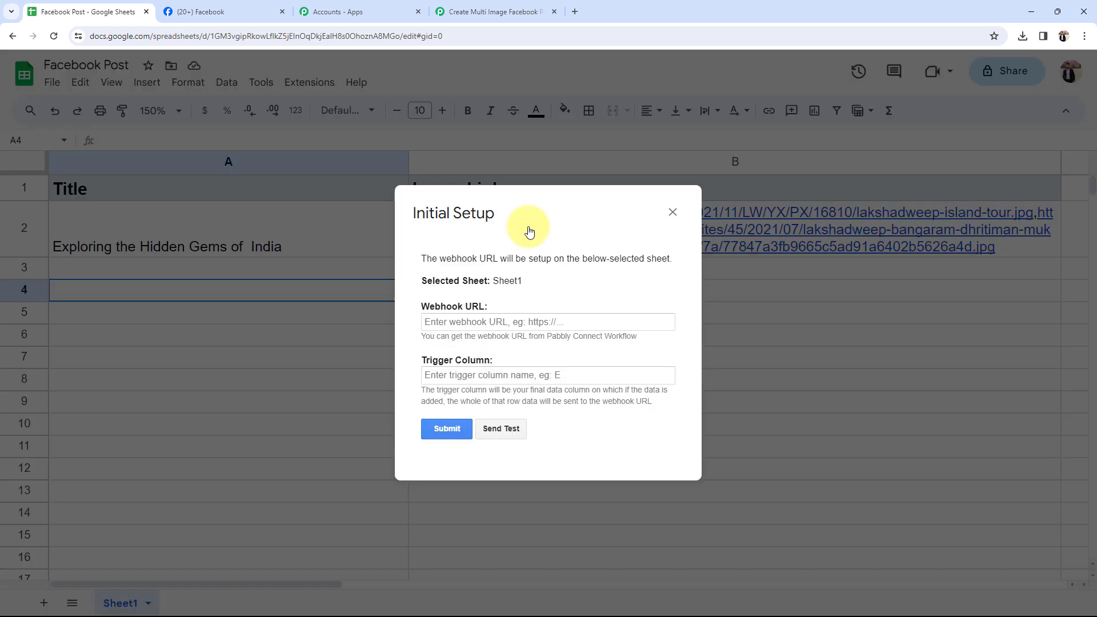
pyautogui.moveTo(422, 307); pyautogui.dragTo(476, 308)
pyautogui.moveTo(411, 362); pyautogui.dragTo(438, 365)
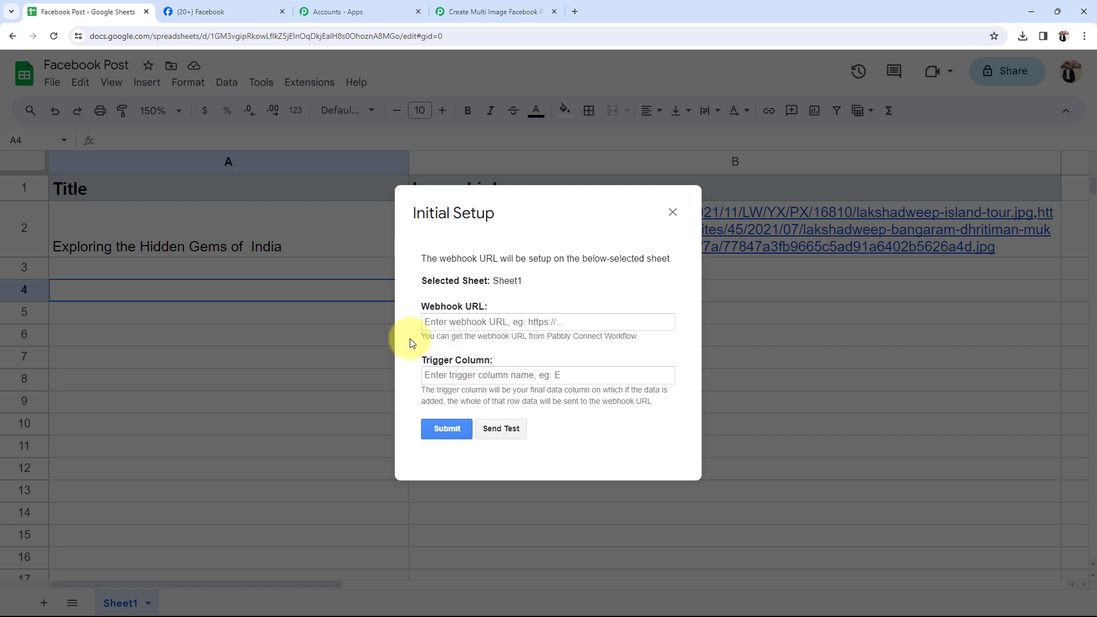
pyautogui.click(532, 11)
pyautogui.click(858, 274)
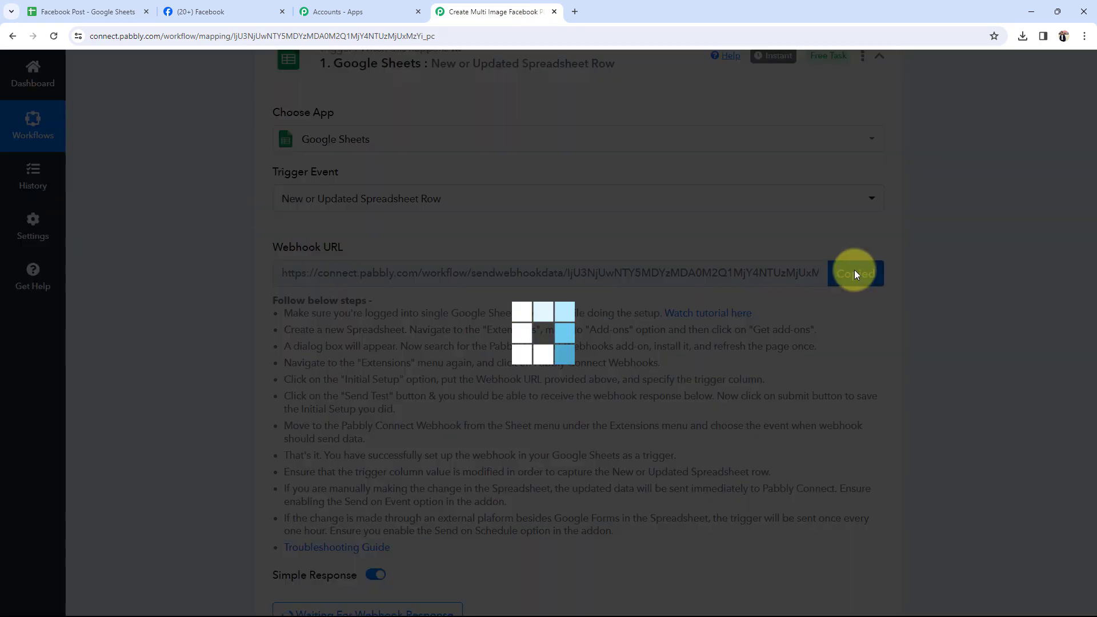
pyautogui.click(95, 12)
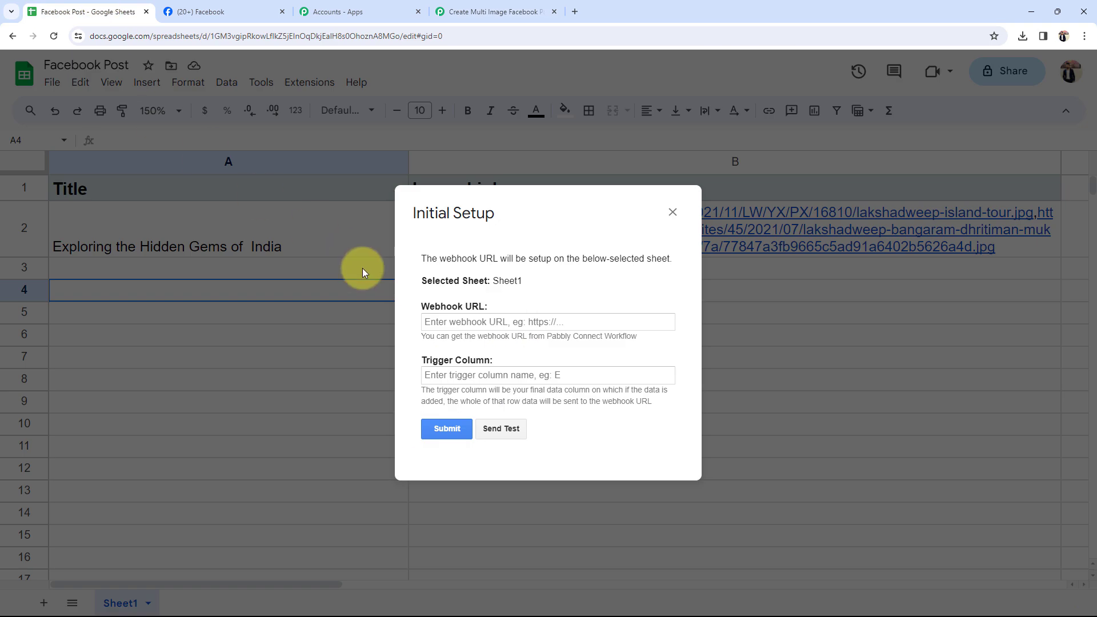
pyautogui.click(457, 320)
pyautogui.hotkey('ctrl', 'v')
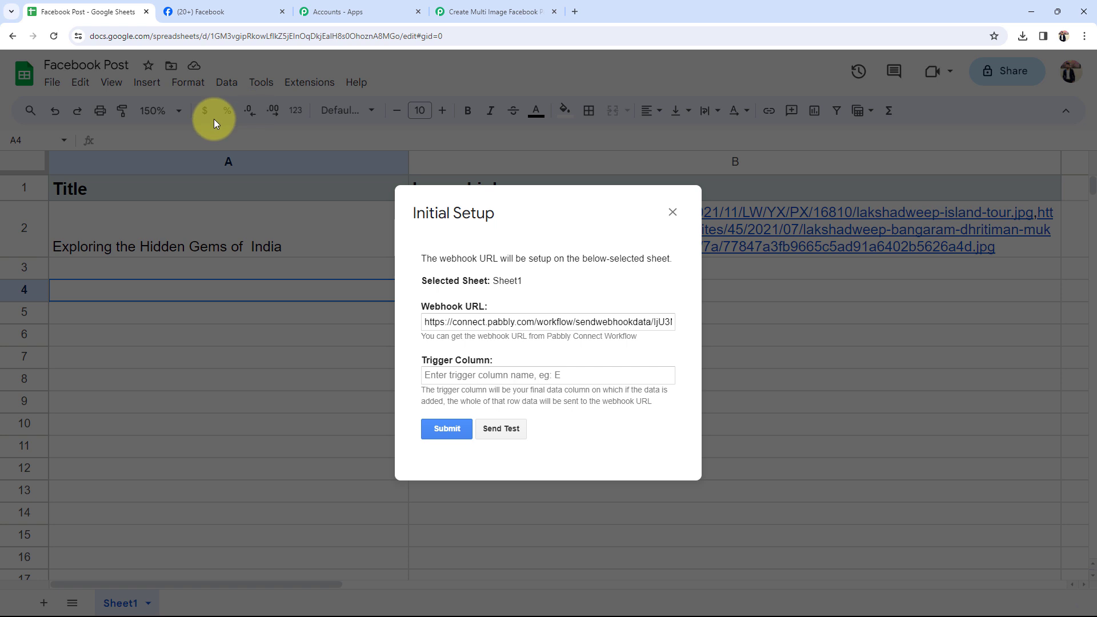
# Step: Move the setup dialog off the sheet data and set the trigger column to B
pyautogui.moveTo(502, 216); pyautogui.dragTo(297, 355)
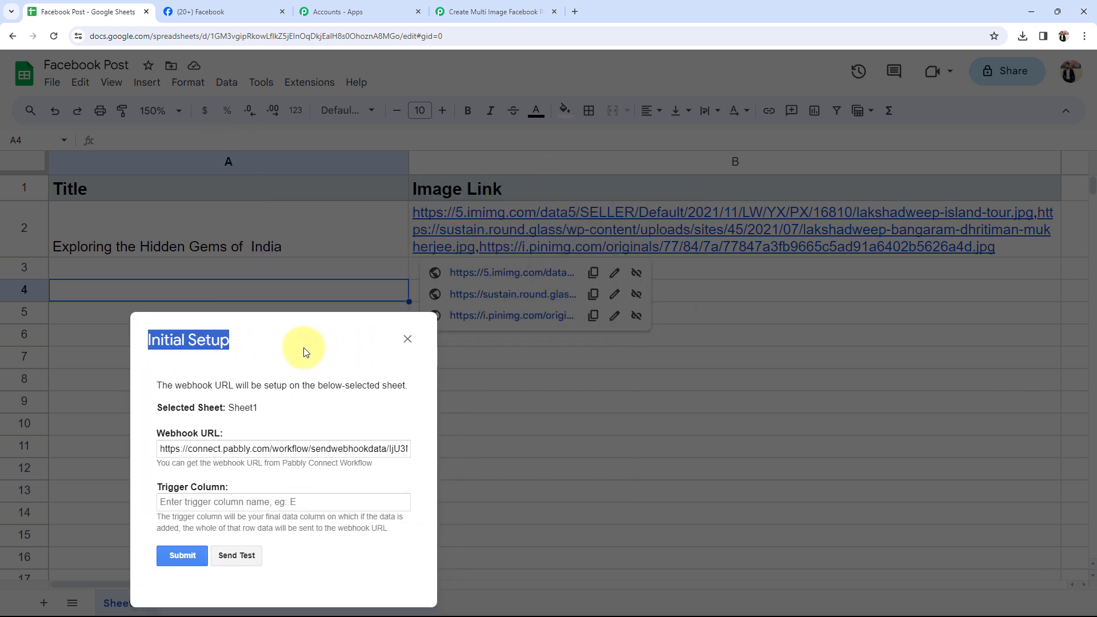
pyautogui.click(193, 503)
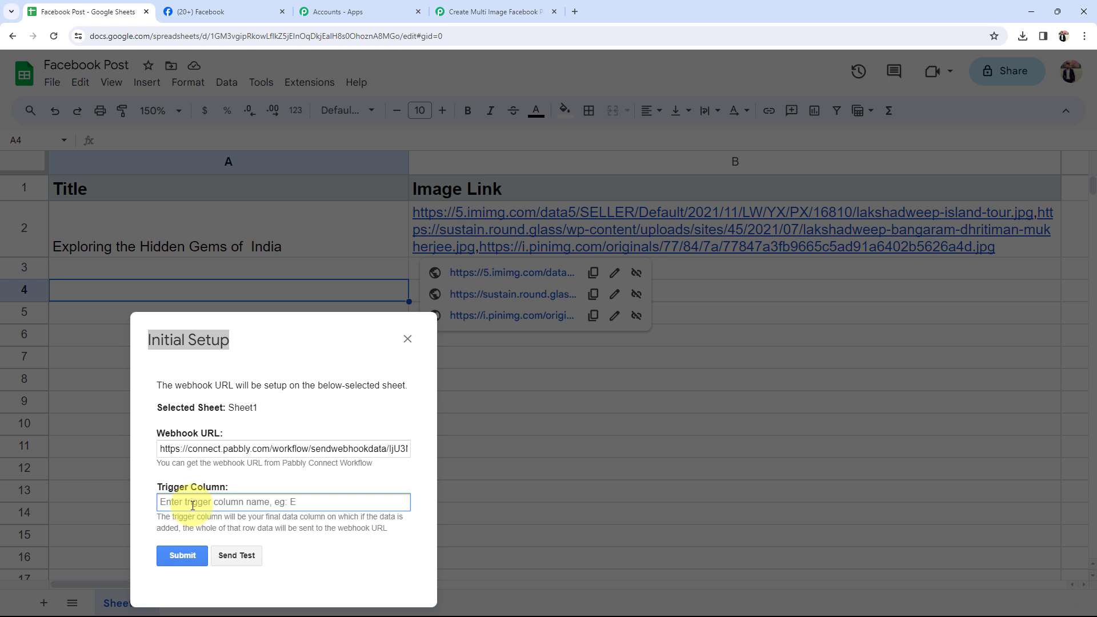
pyautogui.write('B')
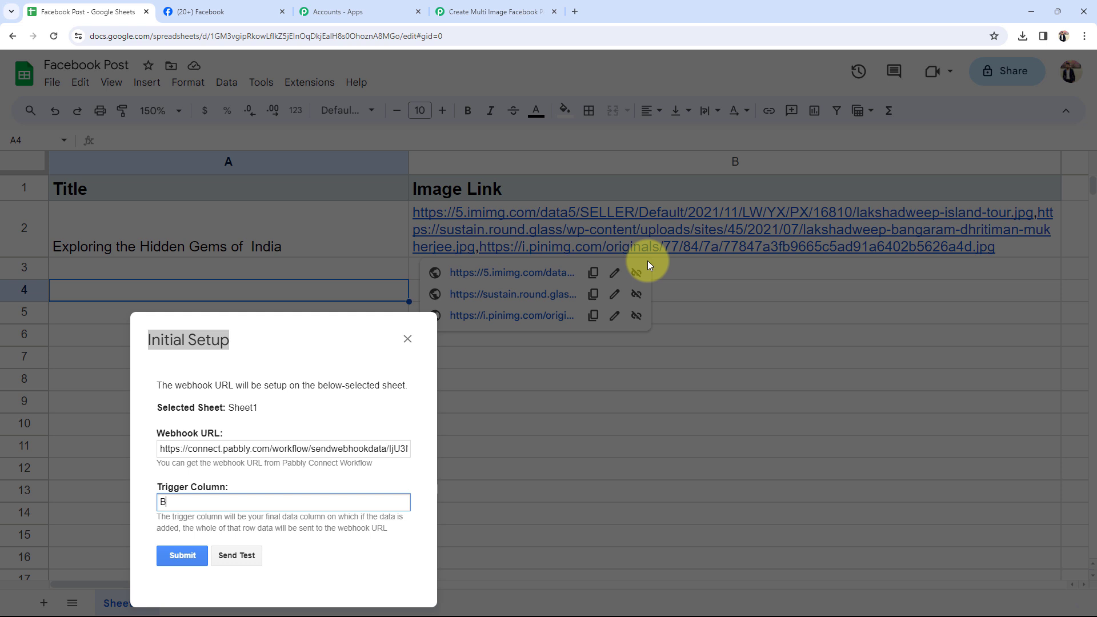
# Step: Send test data to the webhook, submit the initial setup and close it
pyautogui.click(233, 564)
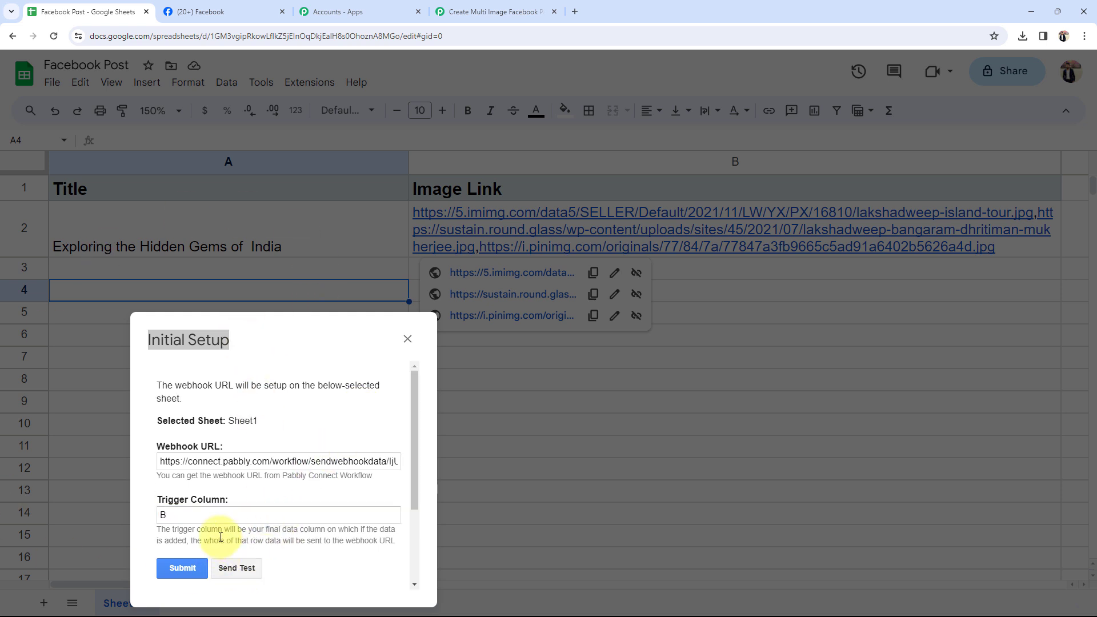
pyautogui.scroll(-3, 221, 537)
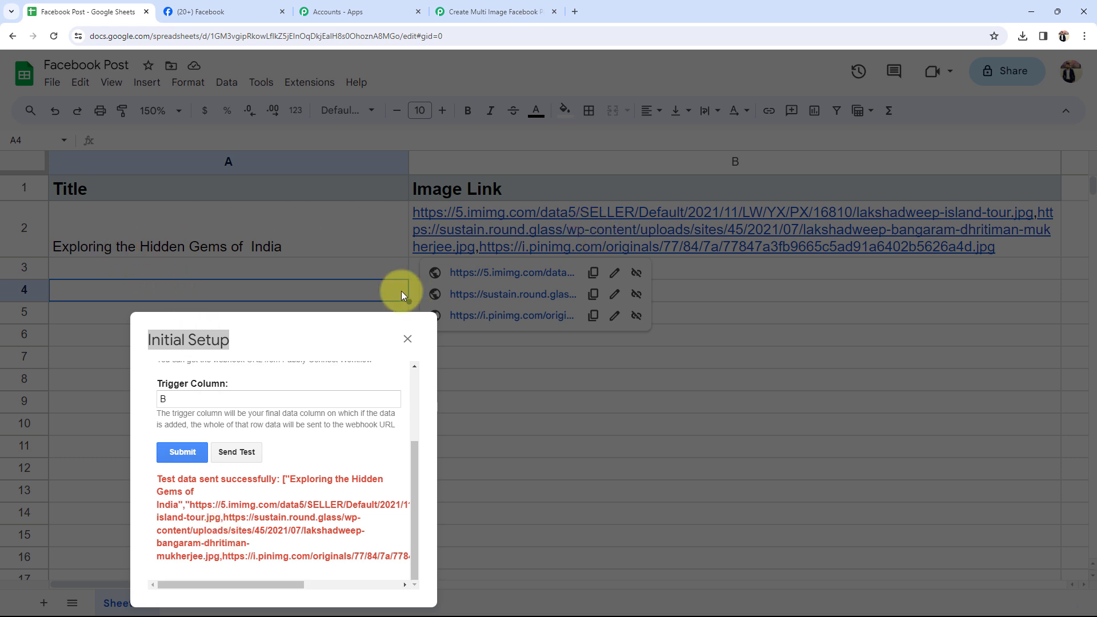
pyautogui.click(190, 443)
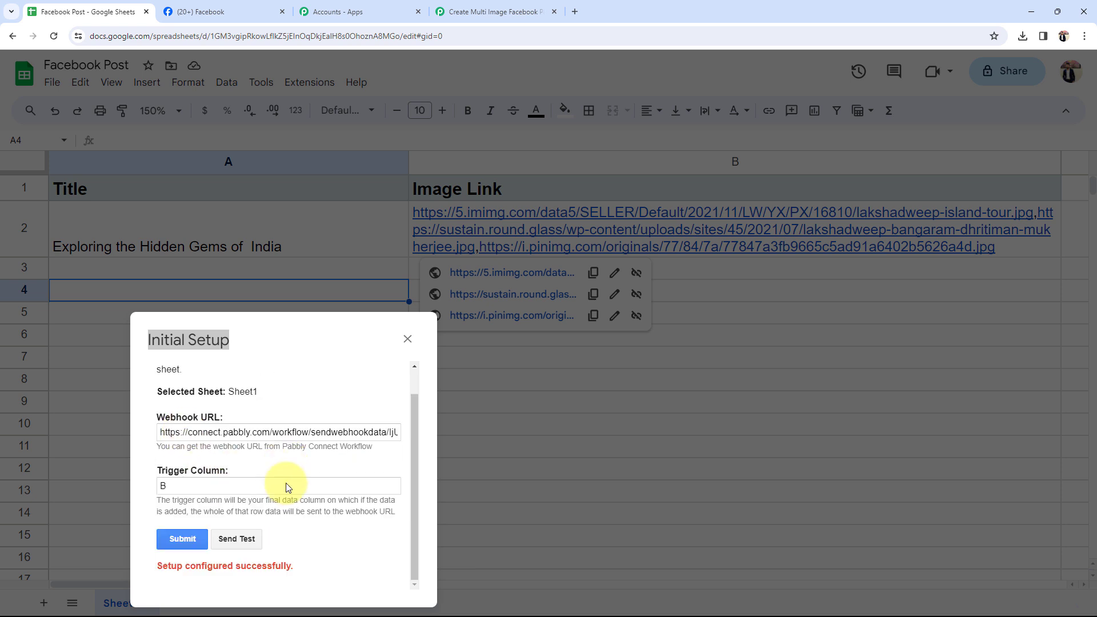
pyautogui.click(408, 339)
# Step: Enable the Send On Event option of Pabbly Connect Webhooks for the spreadsheet
pyautogui.click(541, 392)
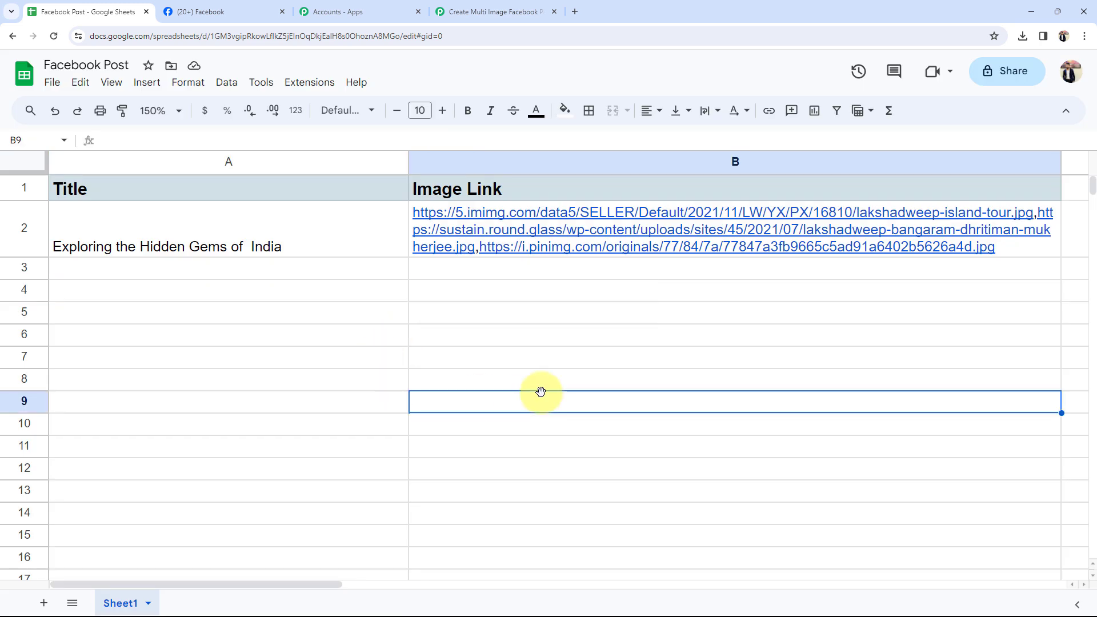
pyautogui.click(324, 91)
pyautogui.moveTo(342, 227)
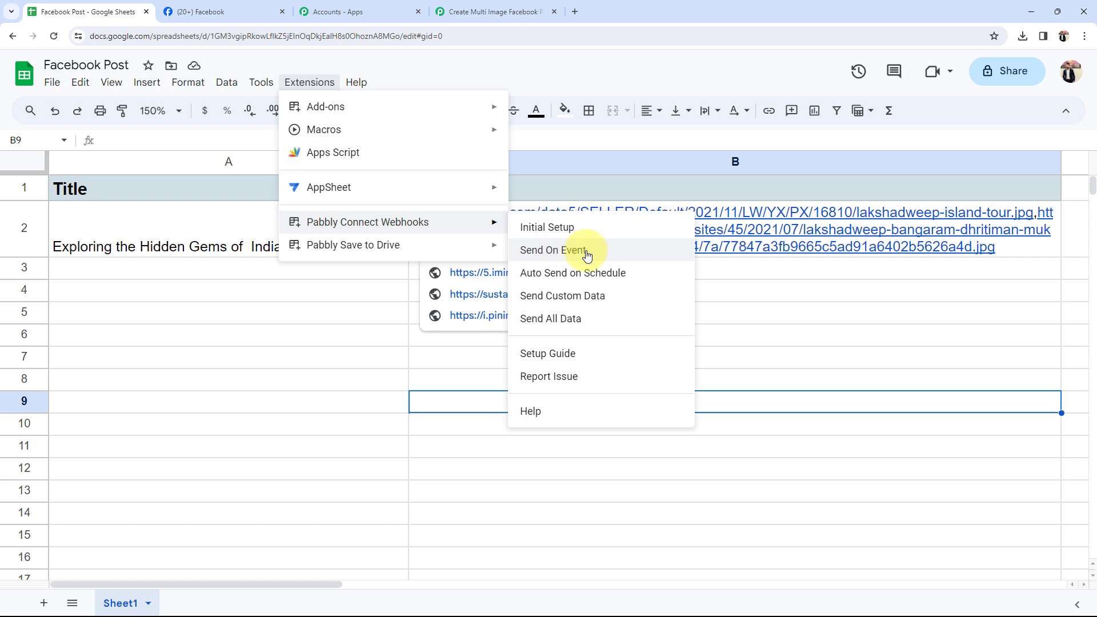
pyautogui.click(567, 254)
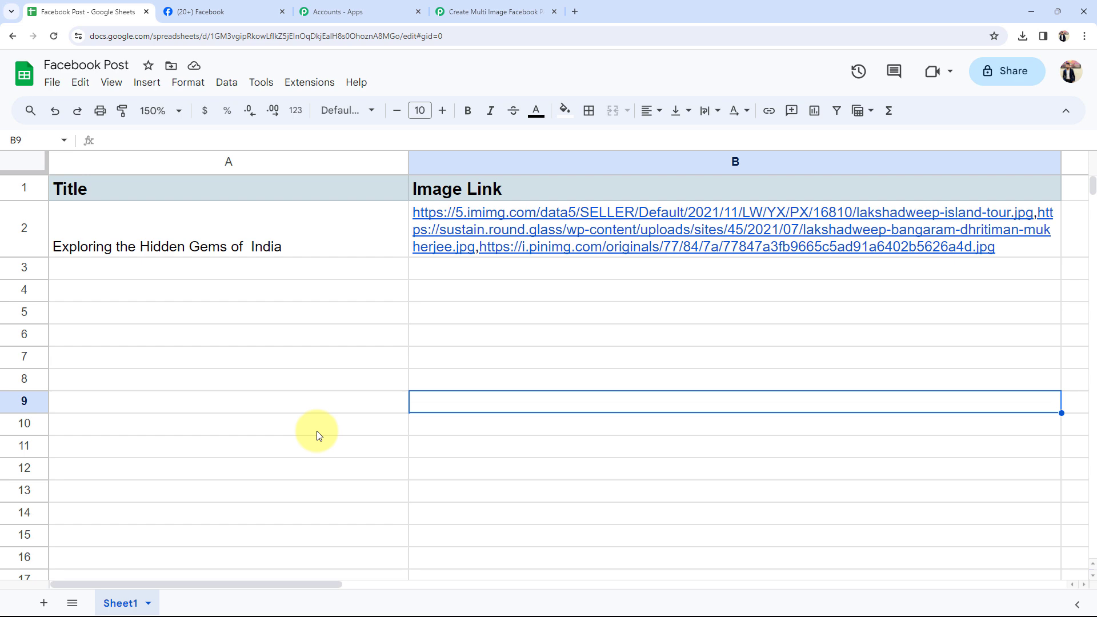
# Step: Back in the Pabbly Connect workflow, examine the received webhook response's trigger column, title, spreadsheet name and image link values
pyautogui.click(457, 12)
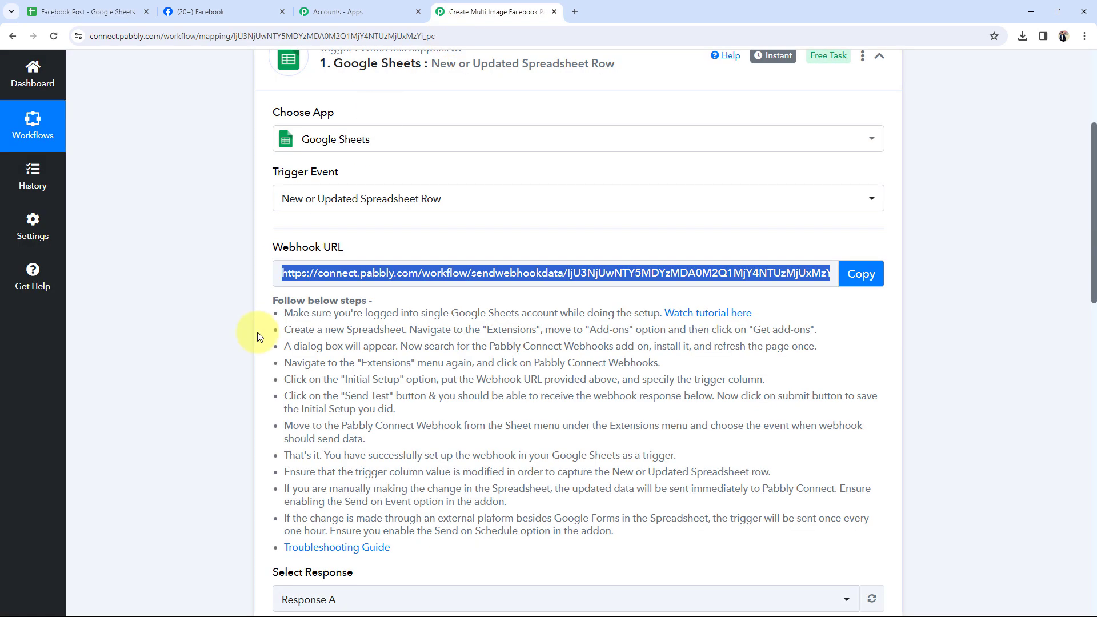
pyautogui.scroll(-8, 204, 349)
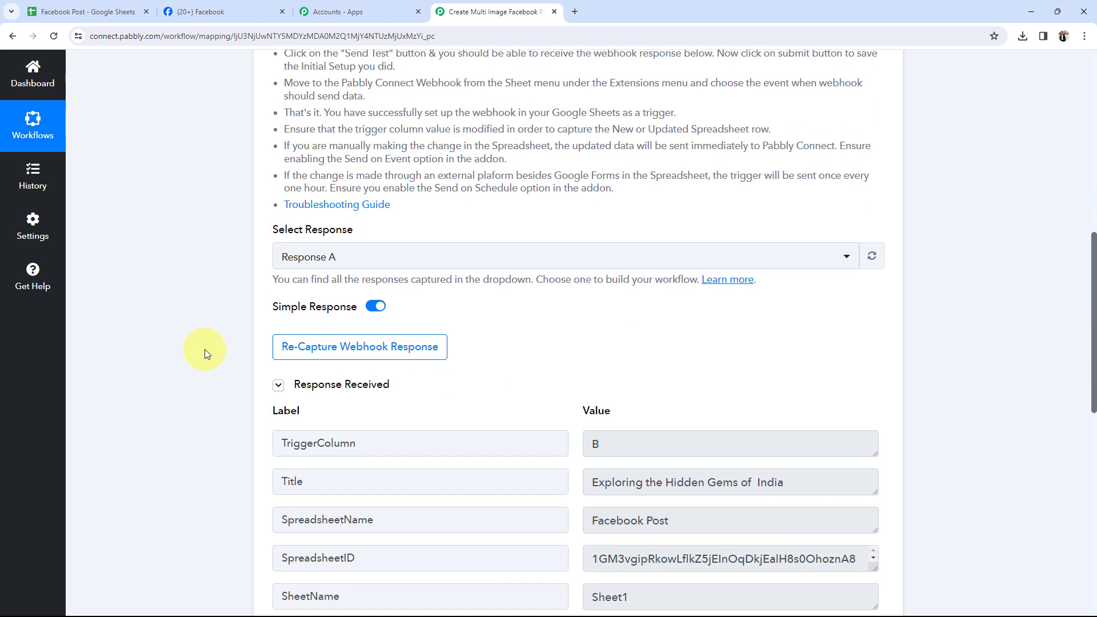
pyautogui.scroll(-1, 164, 343)
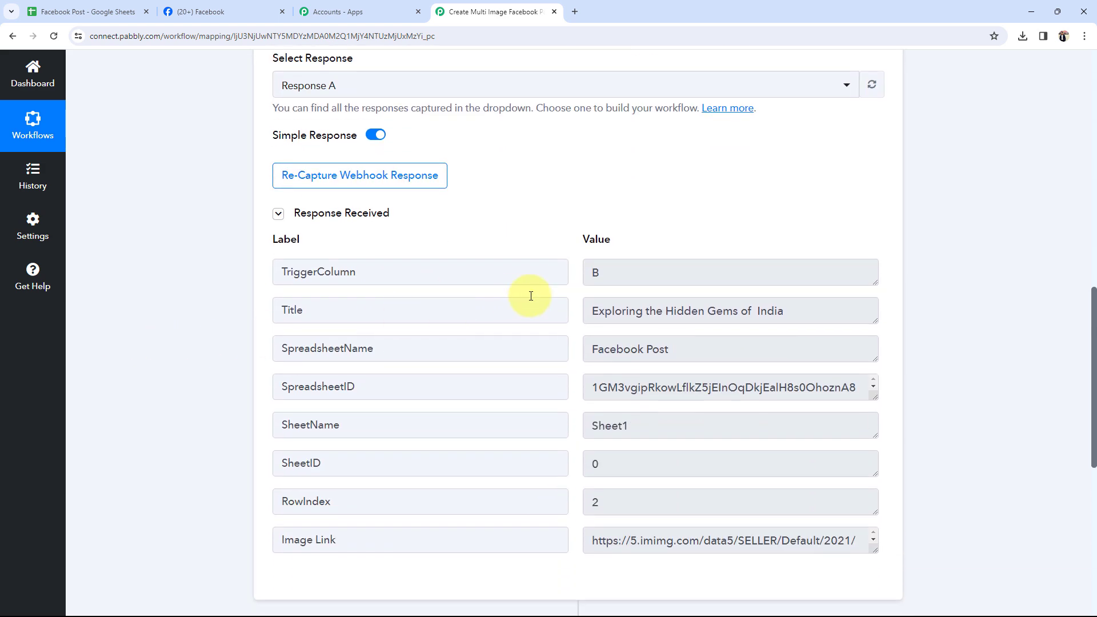
pyautogui.click(609, 274)
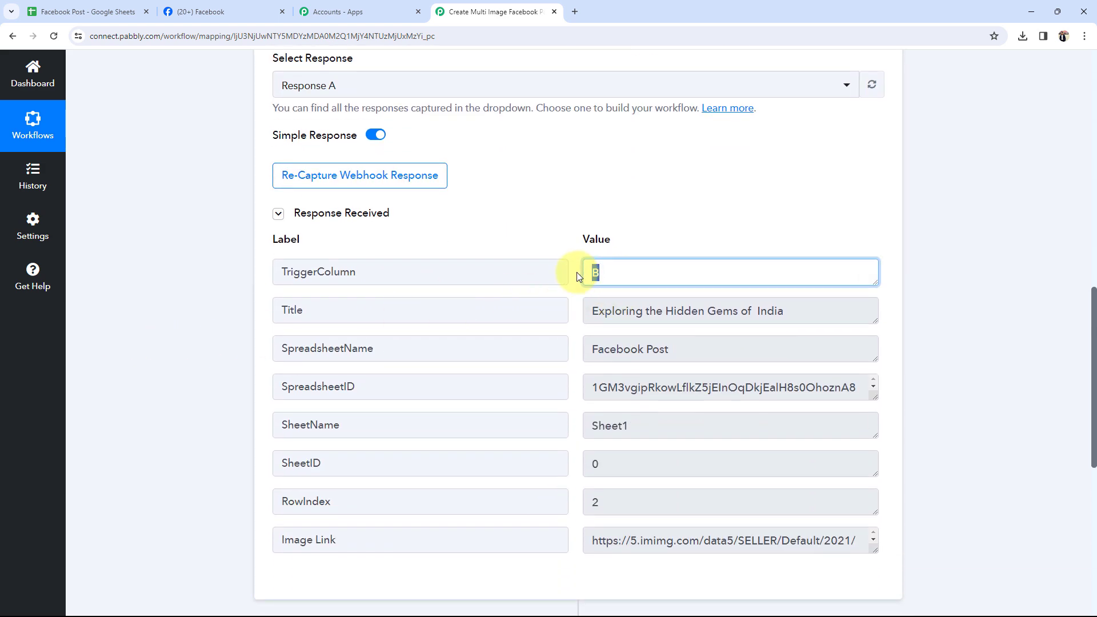
pyautogui.click(586, 315)
pyautogui.moveTo(587, 315); pyautogui.dragTo(834, 311)
pyautogui.click(412, 365)
pyautogui.moveTo(738, 350); pyautogui.dragTo(543, 351)
pyautogui.scroll(-2, 634, 503)
pyautogui.moveTo(595, 429); pyautogui.dragTo(897, 454)
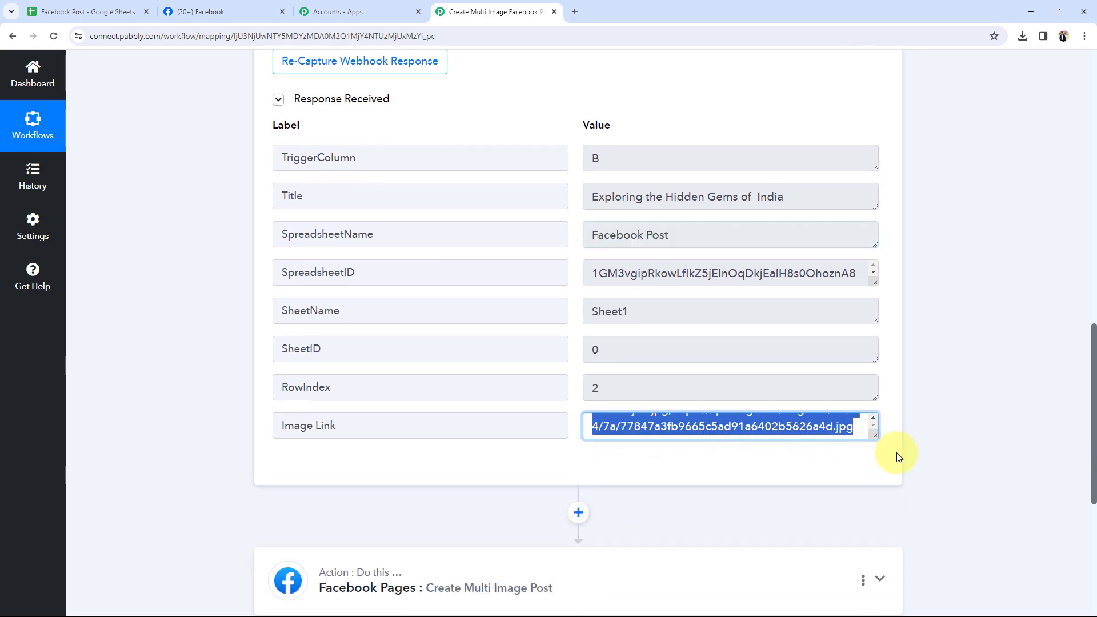
# Step: Collapse the Google Sheets trigger in the workflow
pyautogui.click(154, 419)
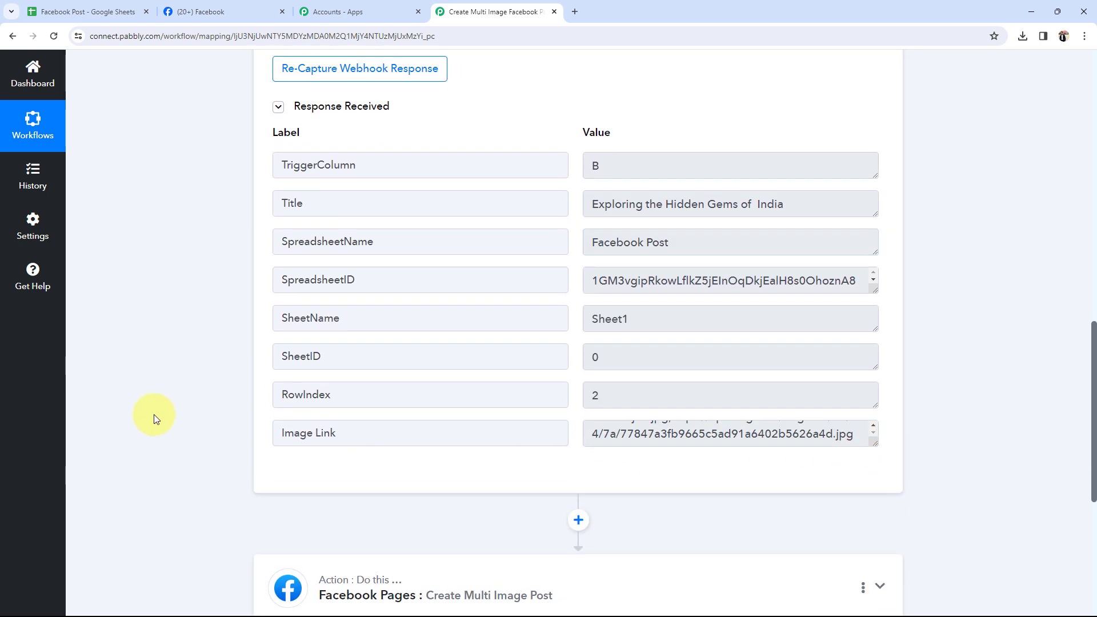
pyautogui.scroll(10, 153, 414)
pyautogui.click(316, 148)
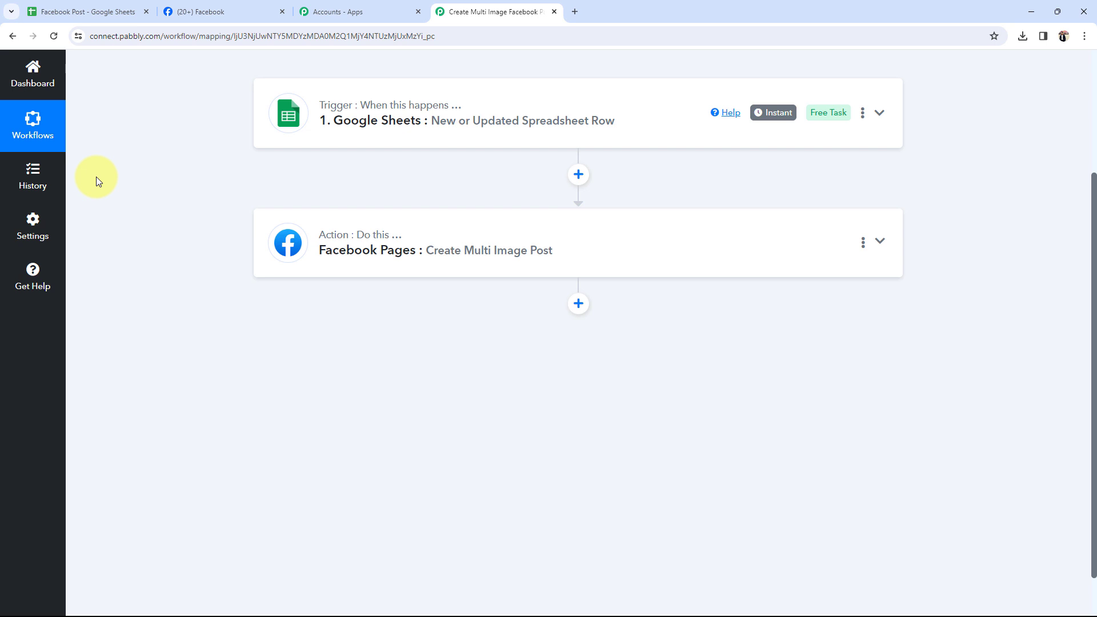
# Step: Switch to the Facebook Post sheet in Google Sheets and look at the empty title and image link cells in row 3
pyautogui.click(72, 4)
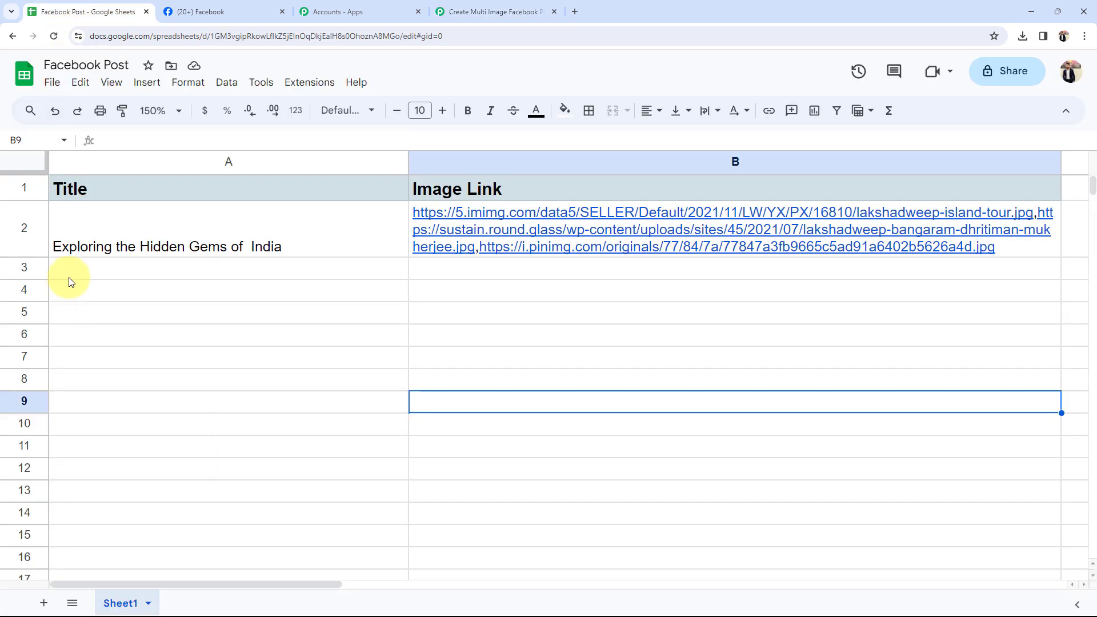
pyautogui.click(115, 268)
pyautogui.click(423, 273)
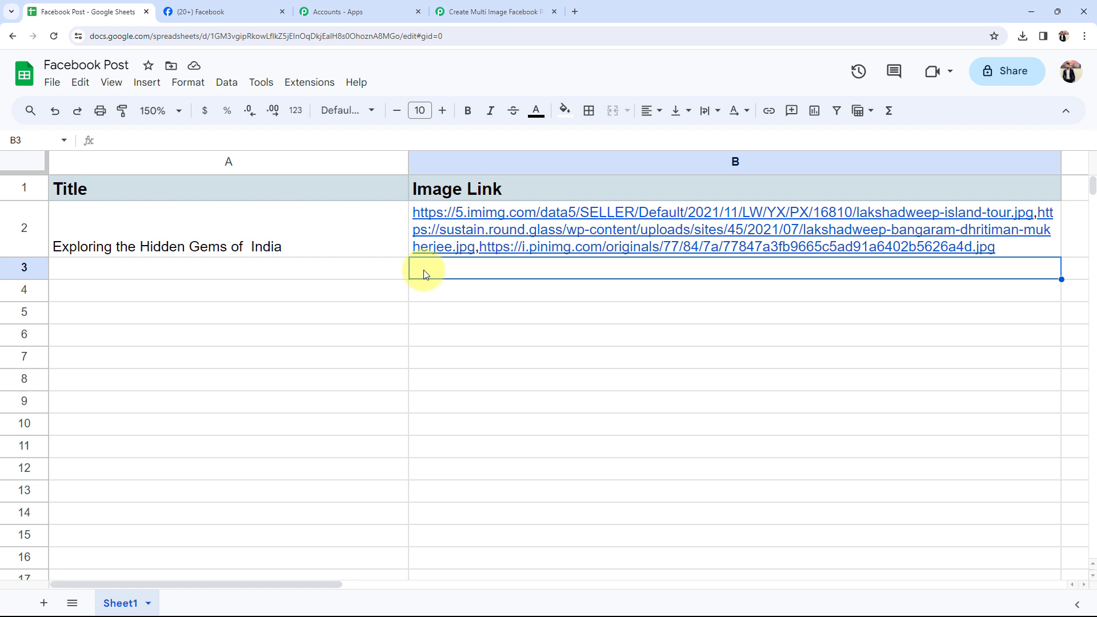
# Step: Back in Pabbly Connect, connect the Facebook Pages action through a new connection, continuing with the previously linked Facebook account
pyautogui.click(449, 11)
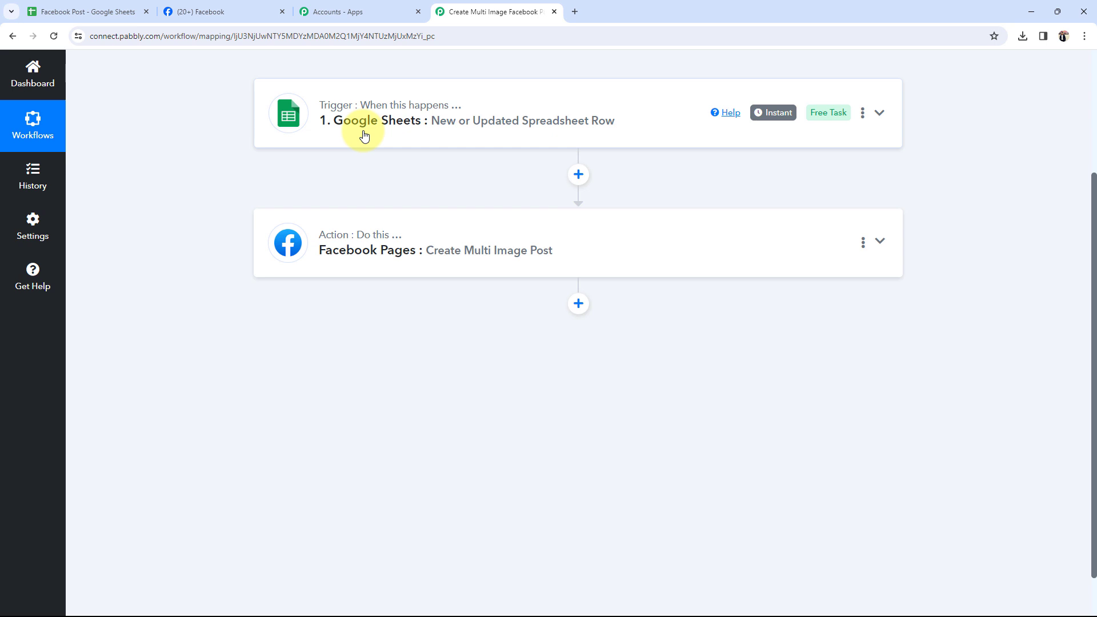
pyautogui.click(343, 234)
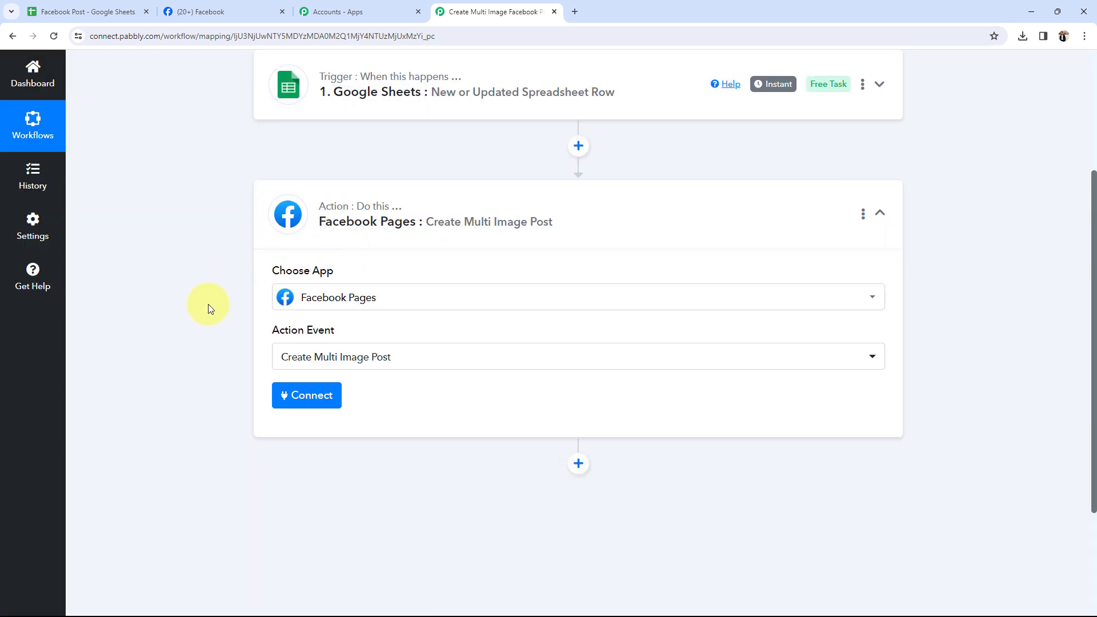
pyautogui.click(309, 391)
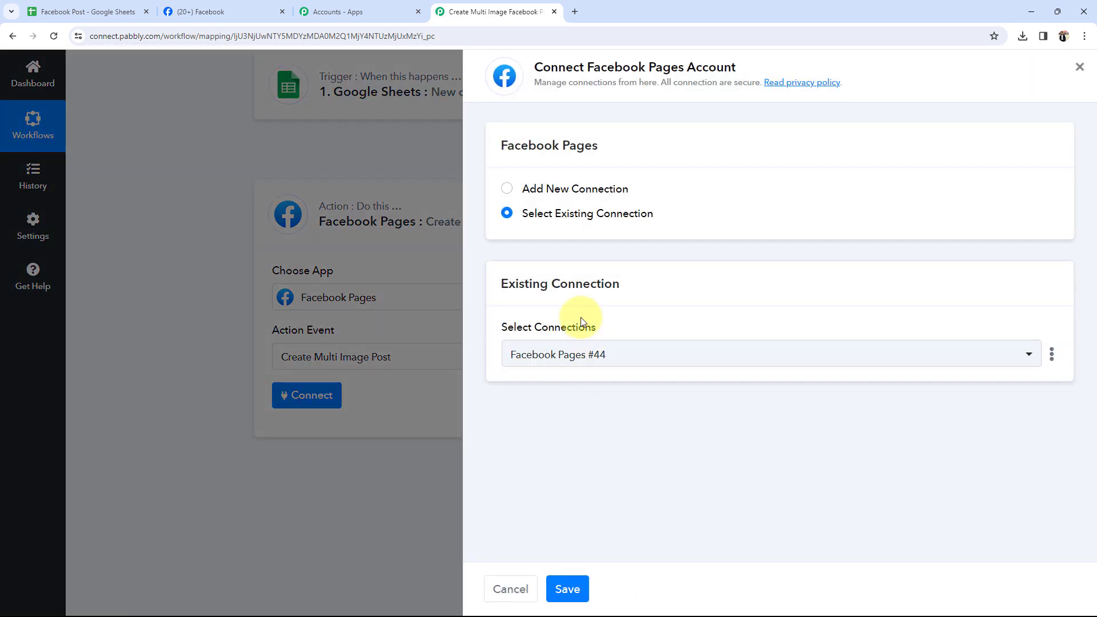
pyautogui.click(507, 189)
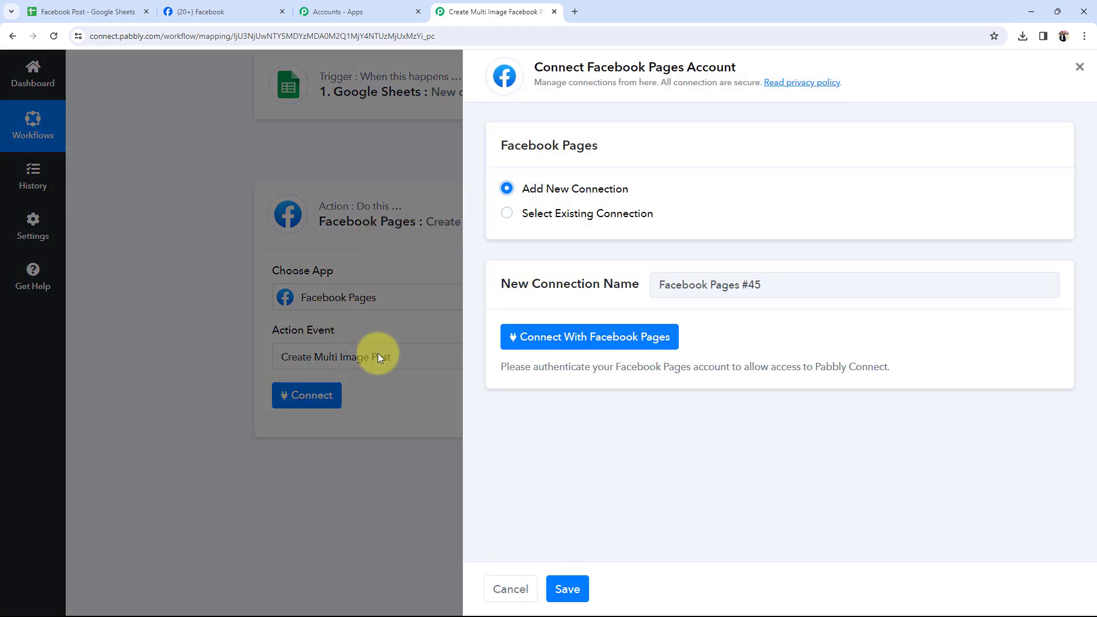
pyautogui.click(569, 345)
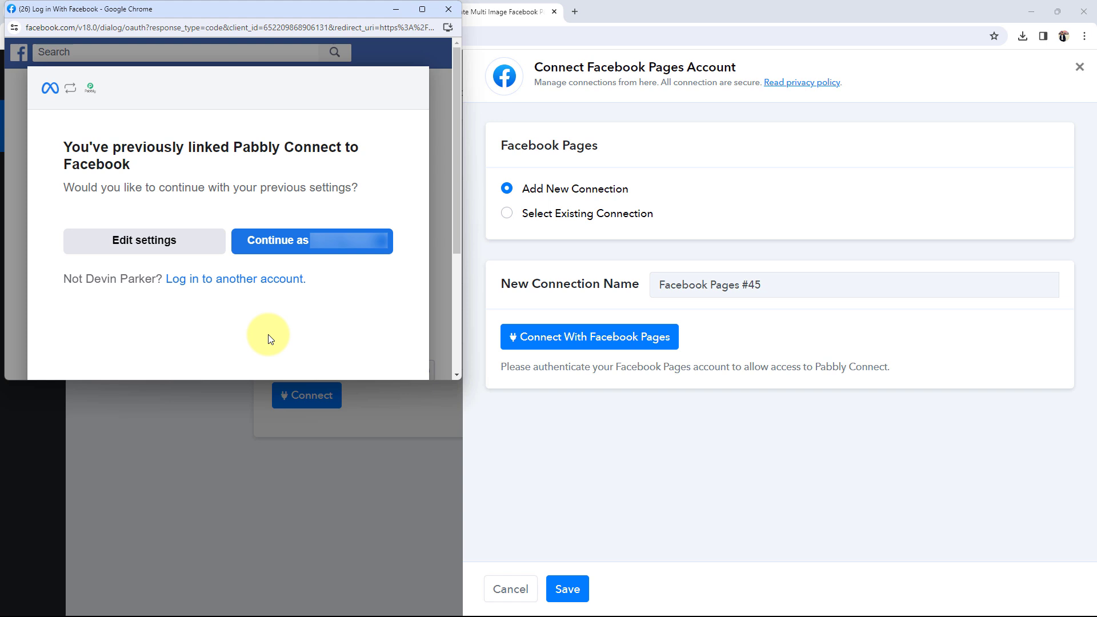
pyautogui.click(274, 242)
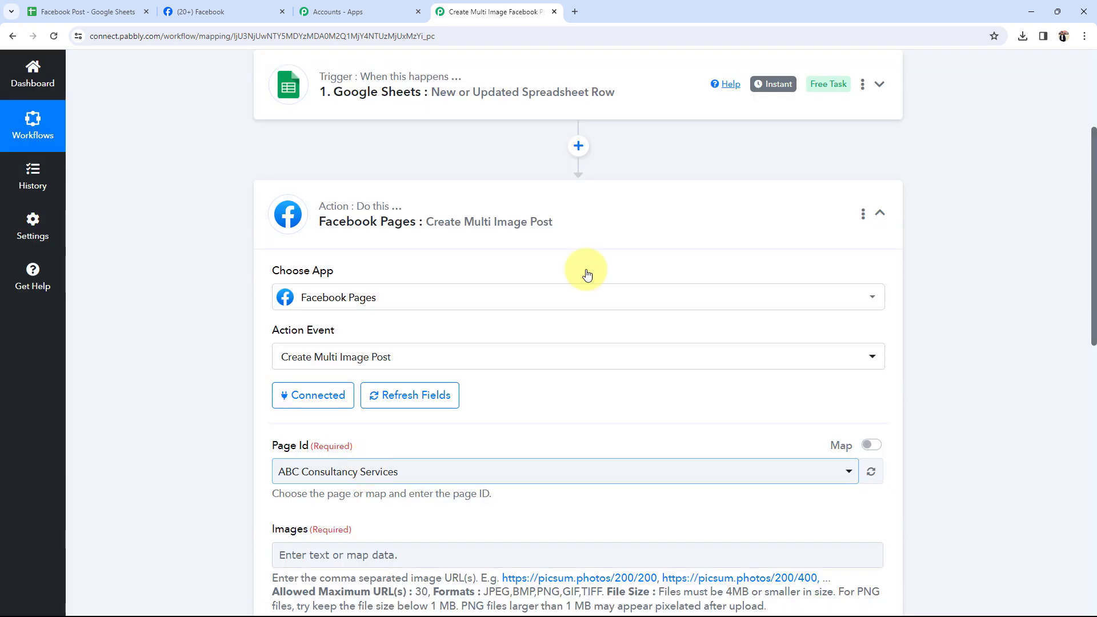
# Step: Check the action's Page Id field, switch to Facebook and view the Pabbly page among the managed pages
pyautogui.scroll(-4, 190, 249)
pyautogui.scroll(-1, 184, 253)
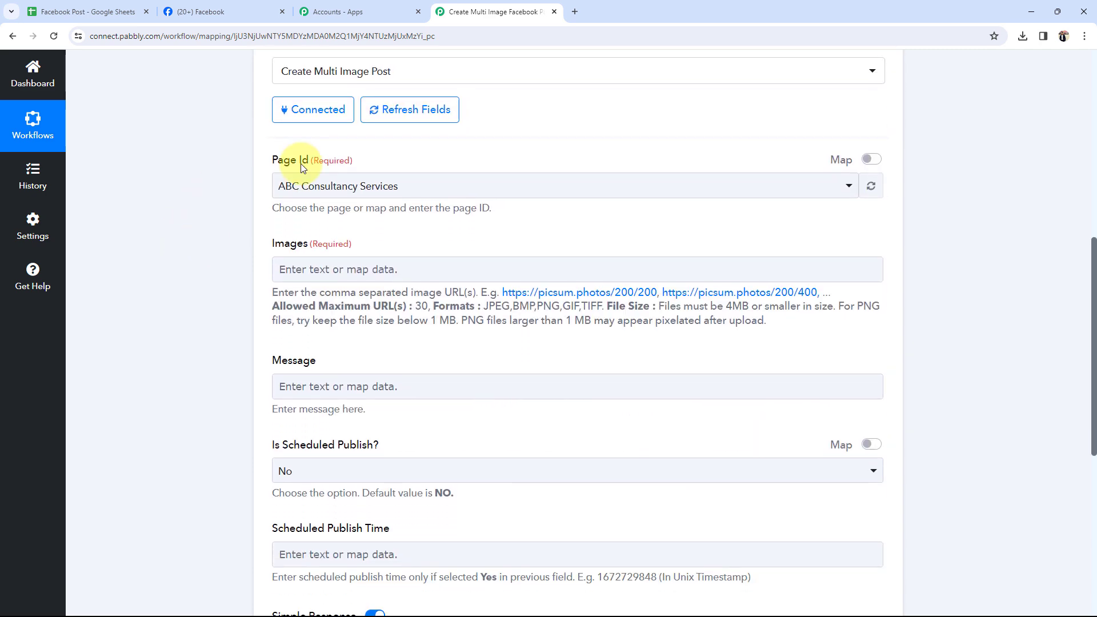
pyautogui.moveTo(274, 157); pyautogui.dragTo(309, 157)
pyautogui.click(192, 220)
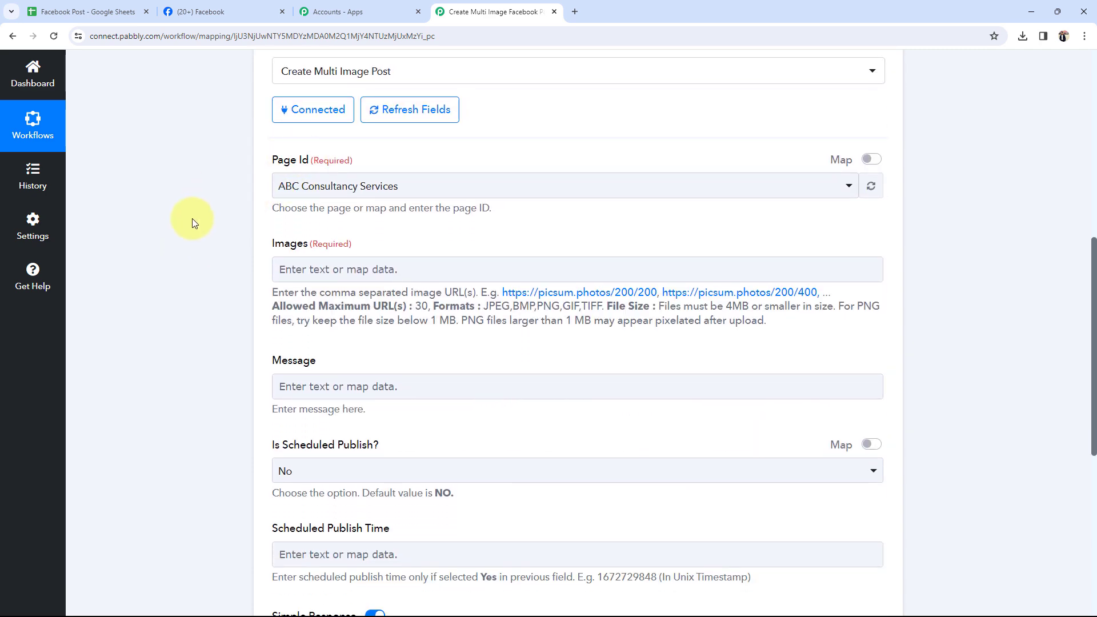
pyautogui.click(213, 11)
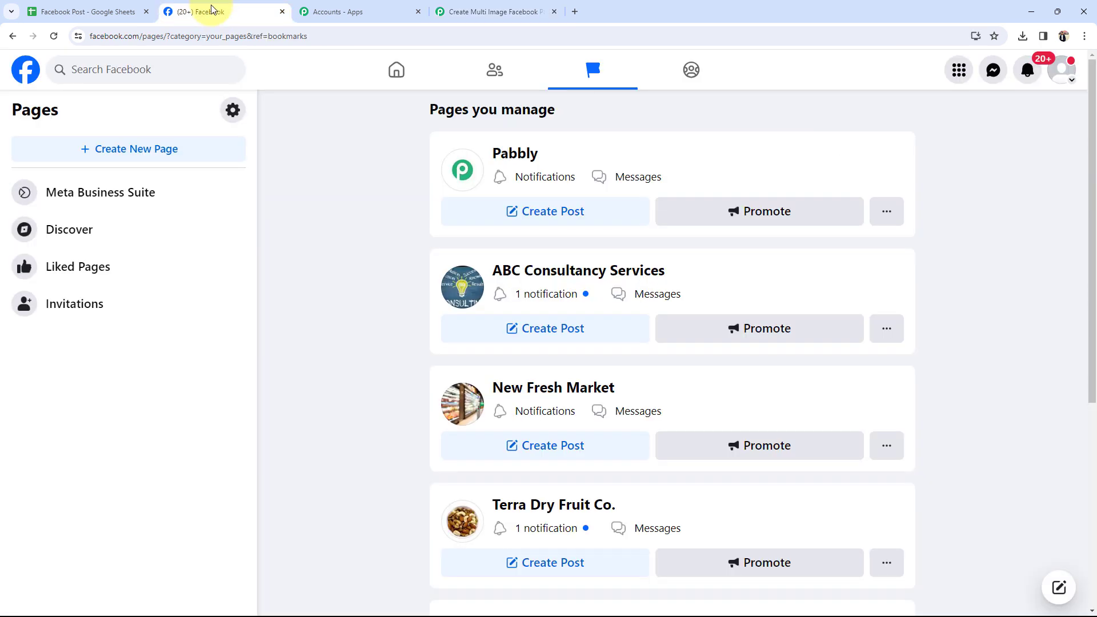
pyautogui.click(437, 182)
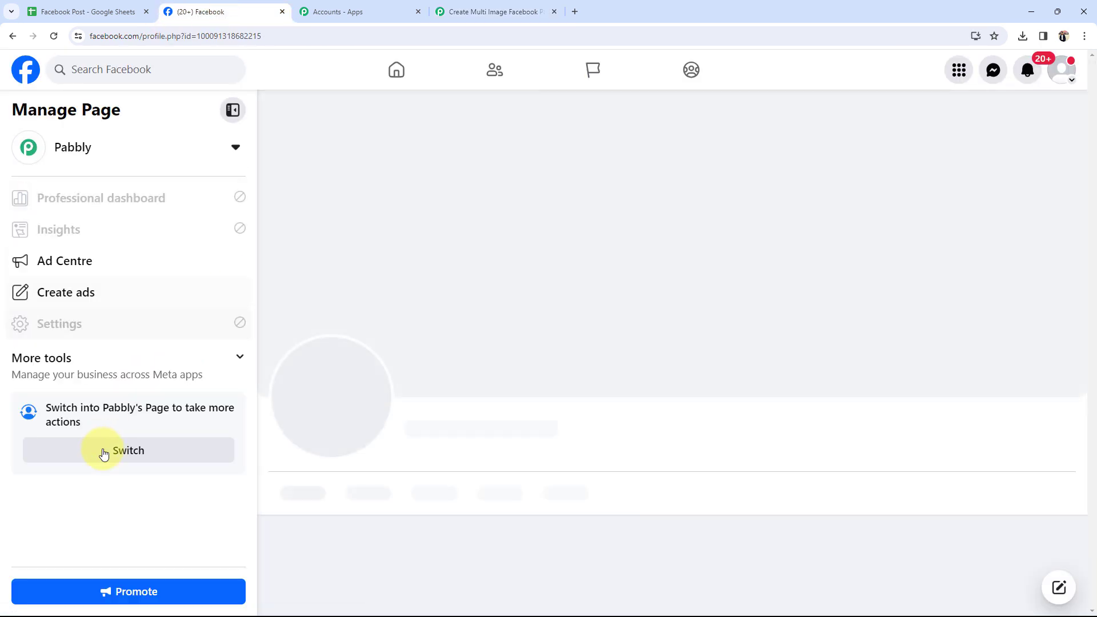
pyautogui.scroll(-5, 366, 338)
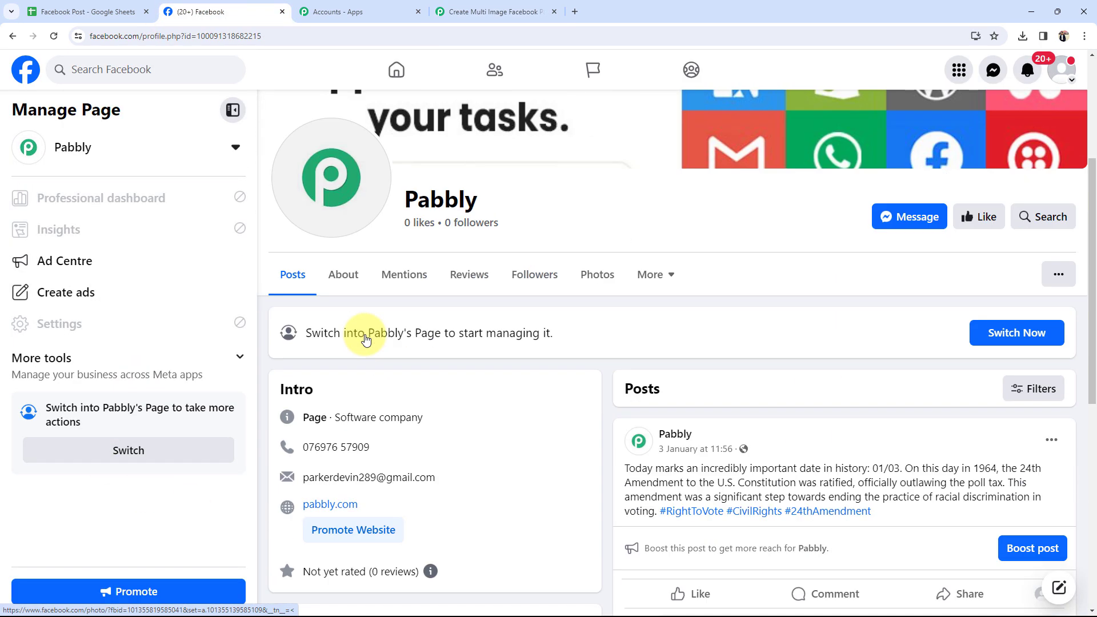
pyautogui.scroll(5, 364, 333)
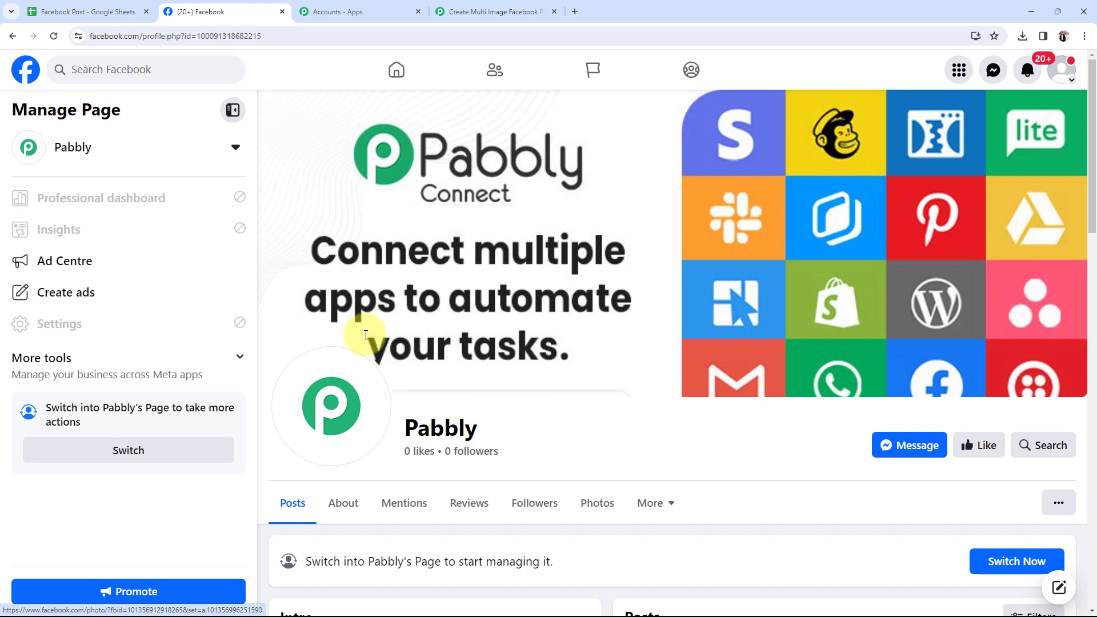
# Step: Back in Pabbly Connect, set the Facebook action's Page Id to Pabbly
pyautogui.click(491, 12)
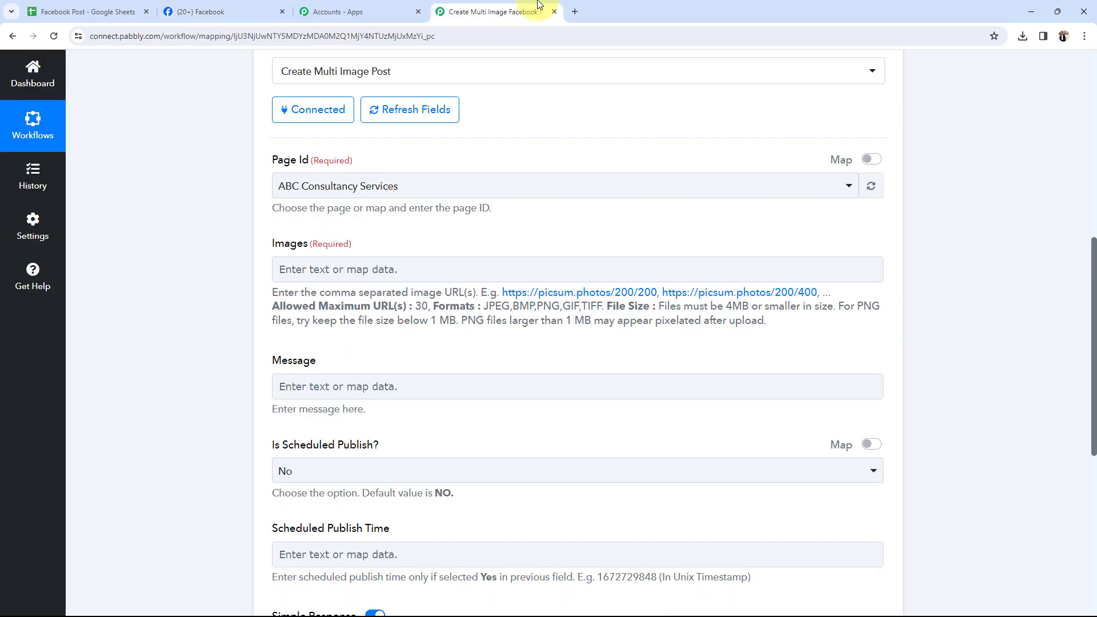
pyautogui.click(290, 187)
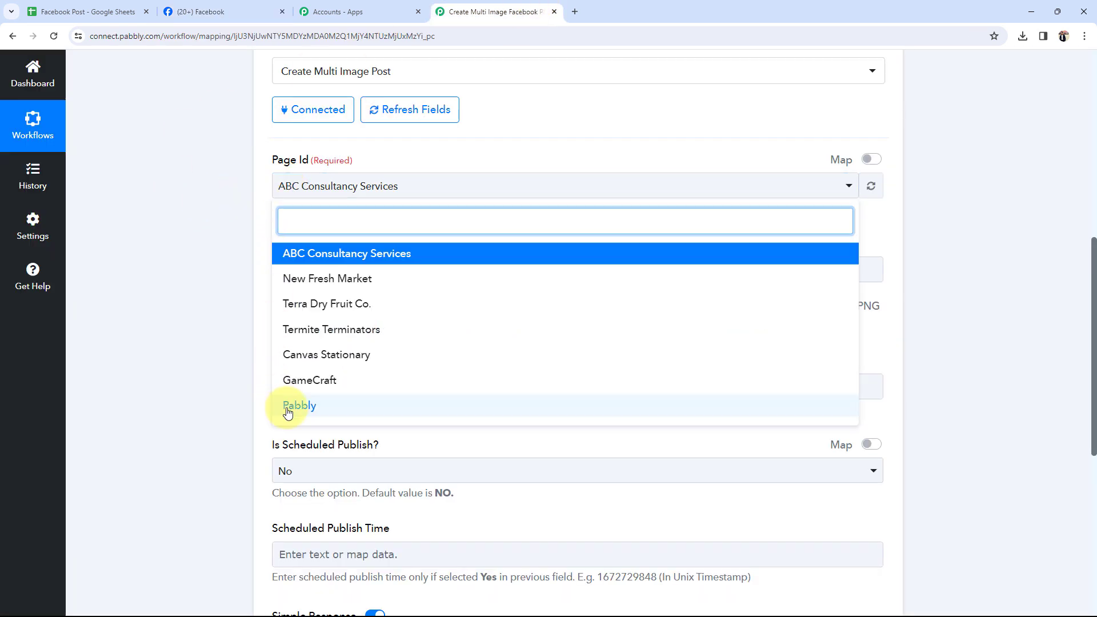
pyautogui.click(286, 407)
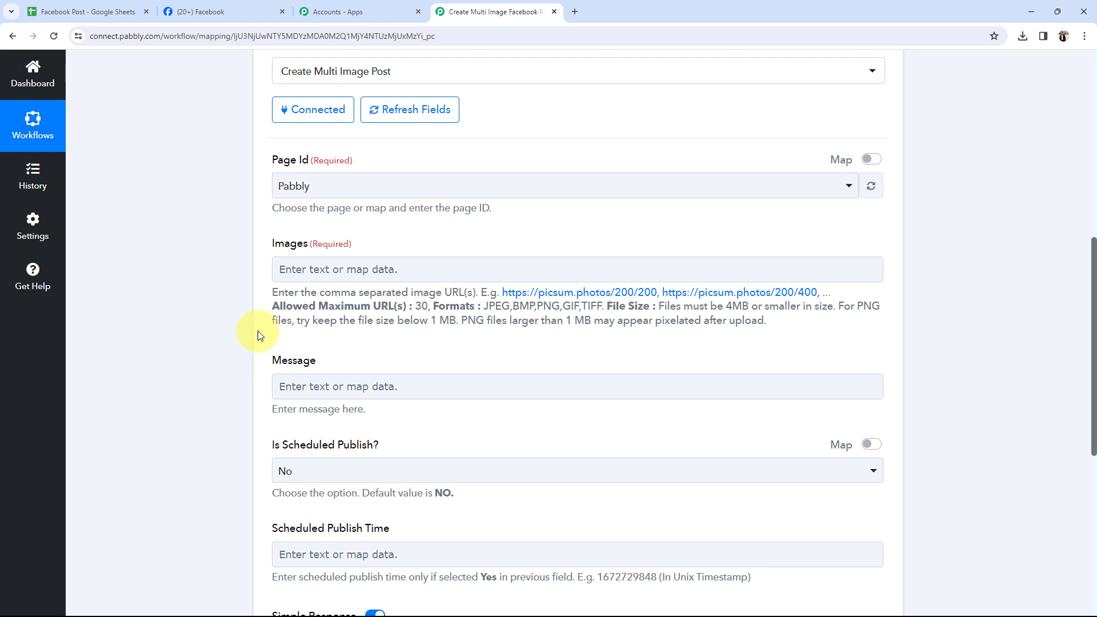
# Step: Read the Images field's instructions on maximum URLs, formats and file size, and review the workflow's trigger and action
pyautogui.moveTo(282, 309); pyautogui.dragTo(374, 304)
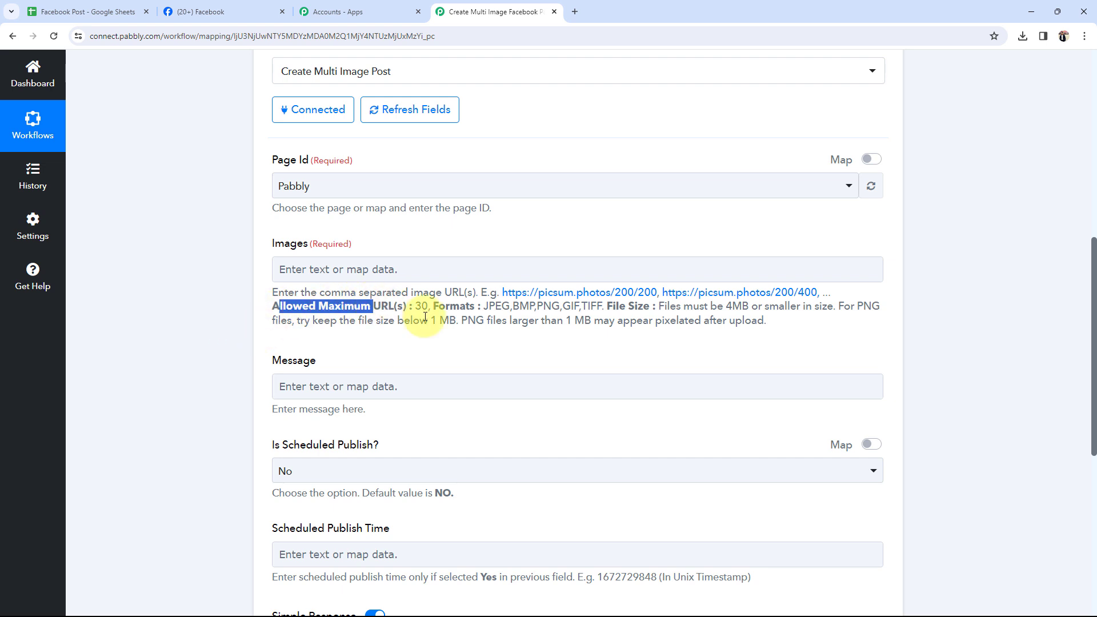
pyautogui.click(426, 315)
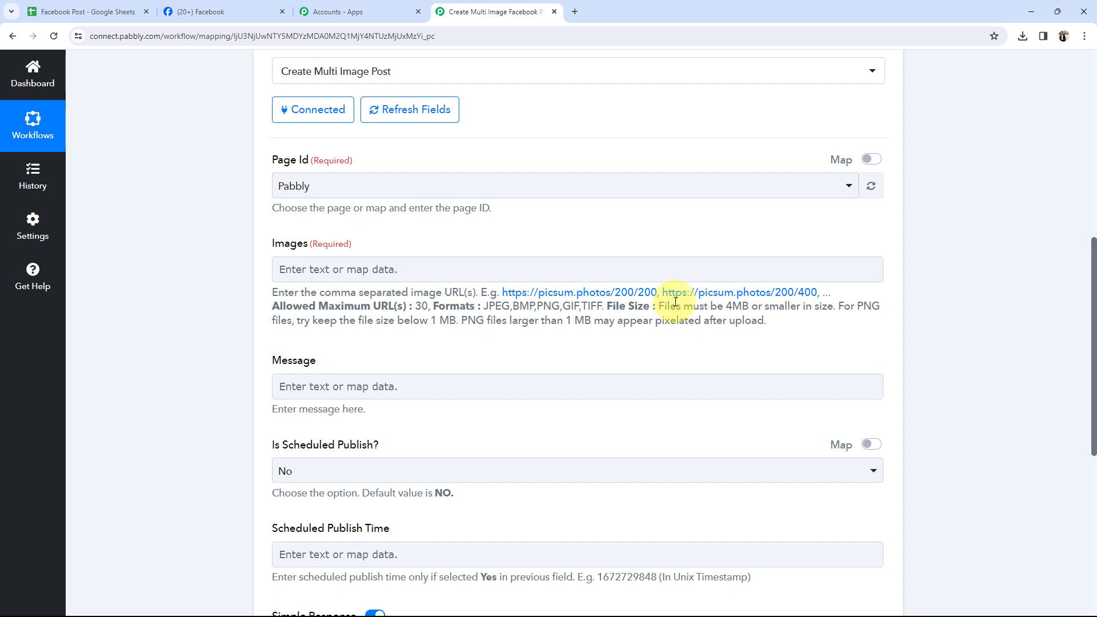
pyautogui.scroll(10, 676, 302)
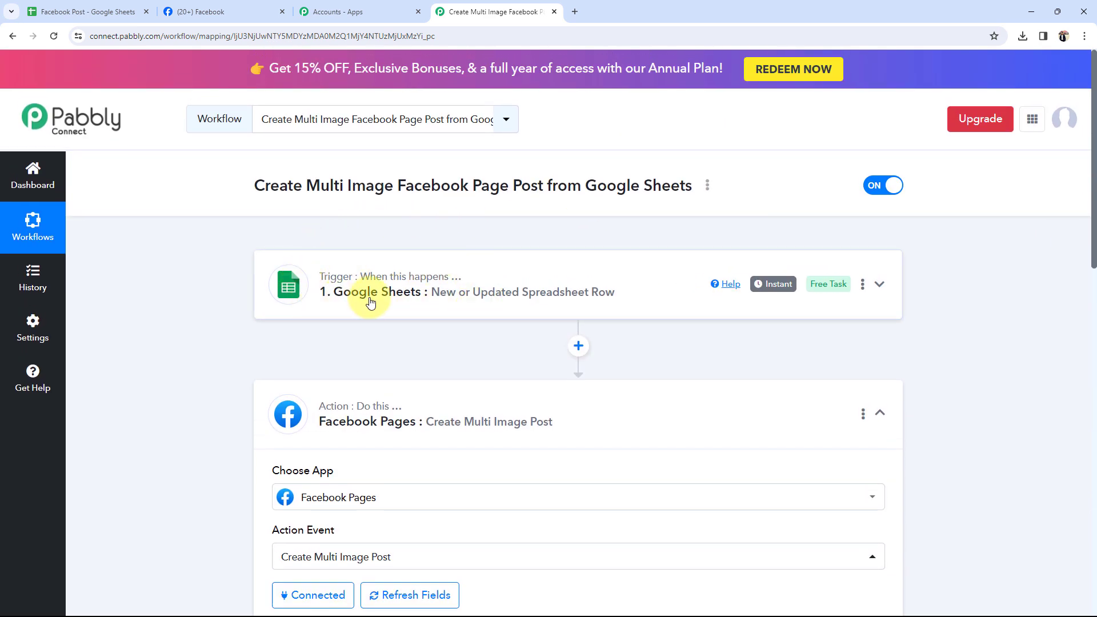
pyautogui.scroll(-8, 369, 297)
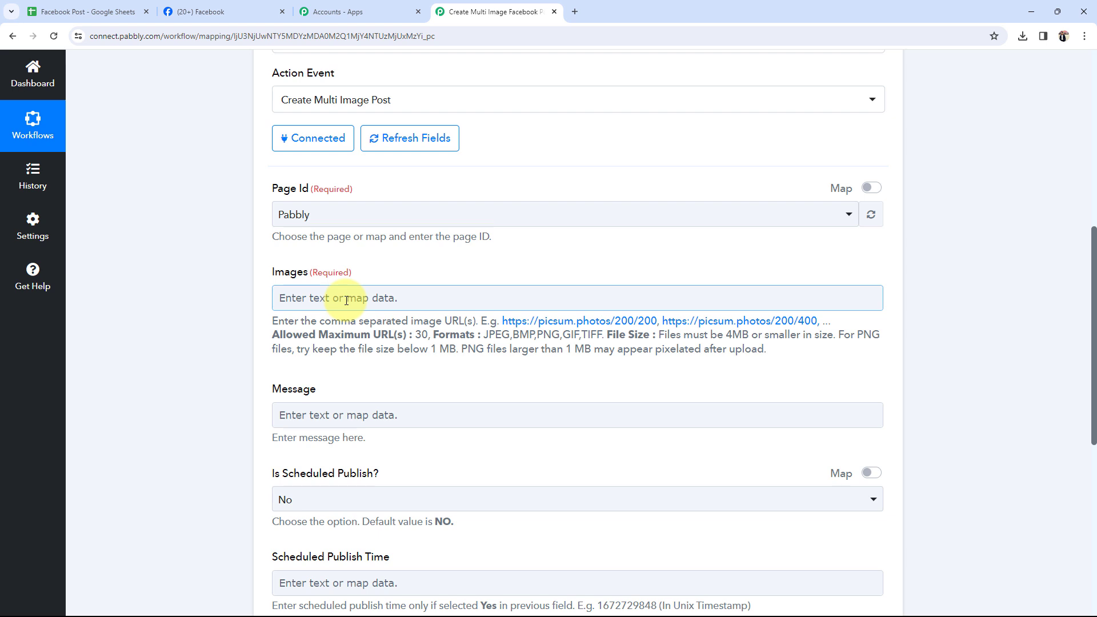
# Step: In Google Sheets, review the title and comma-separated image links in row 2, and check the Pabbly page on Facebook
pyautogui.click(57, 11)
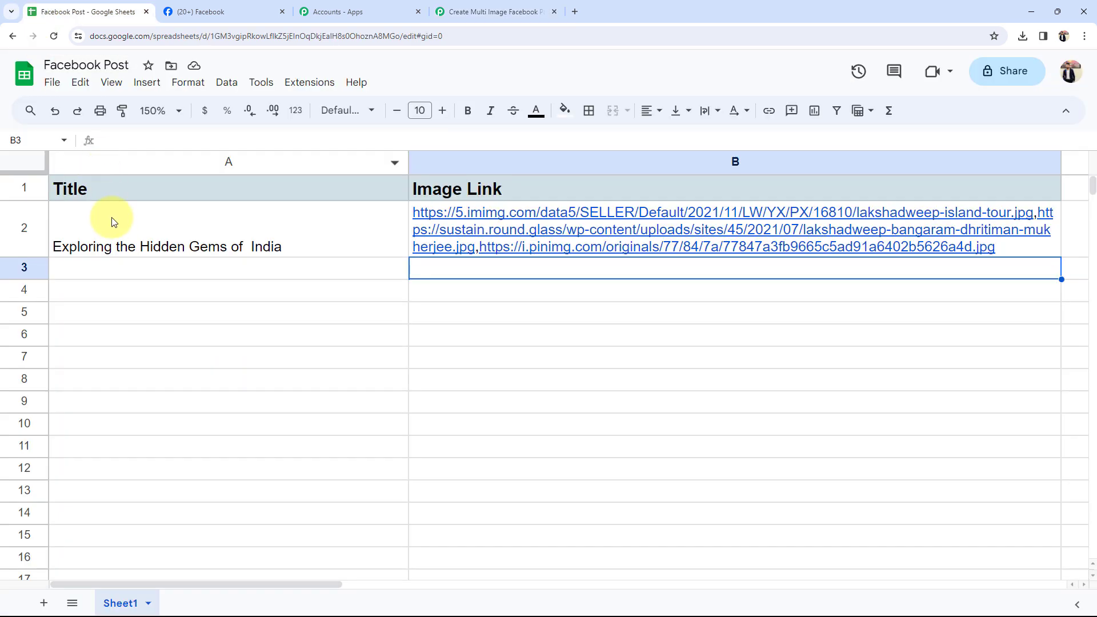
pyautogui.click(137, 223)
pyautogui.click(411, 215)
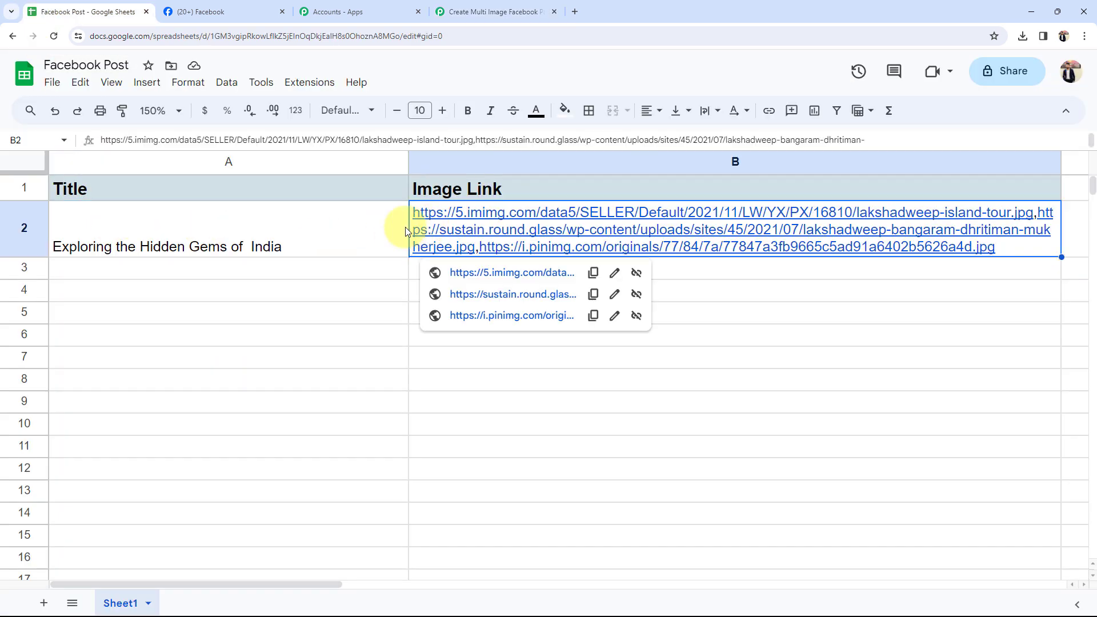
pyautogui.click(248, 239)
pyautogui.click(497, 247)
pyautogui.click(337, 317)
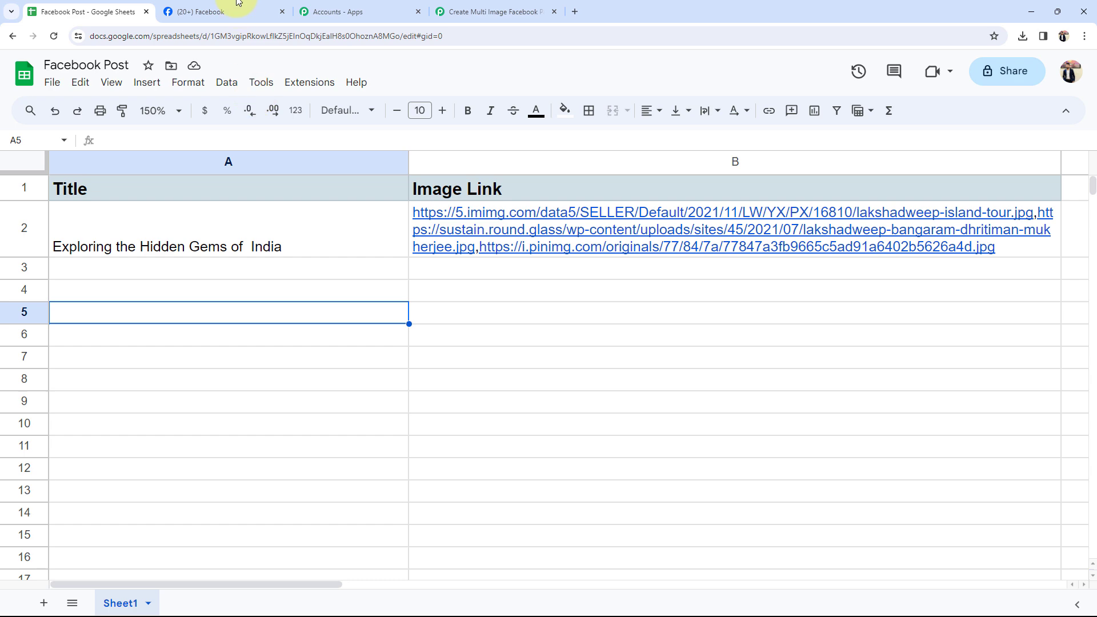
pyautogui.click(245, 12)
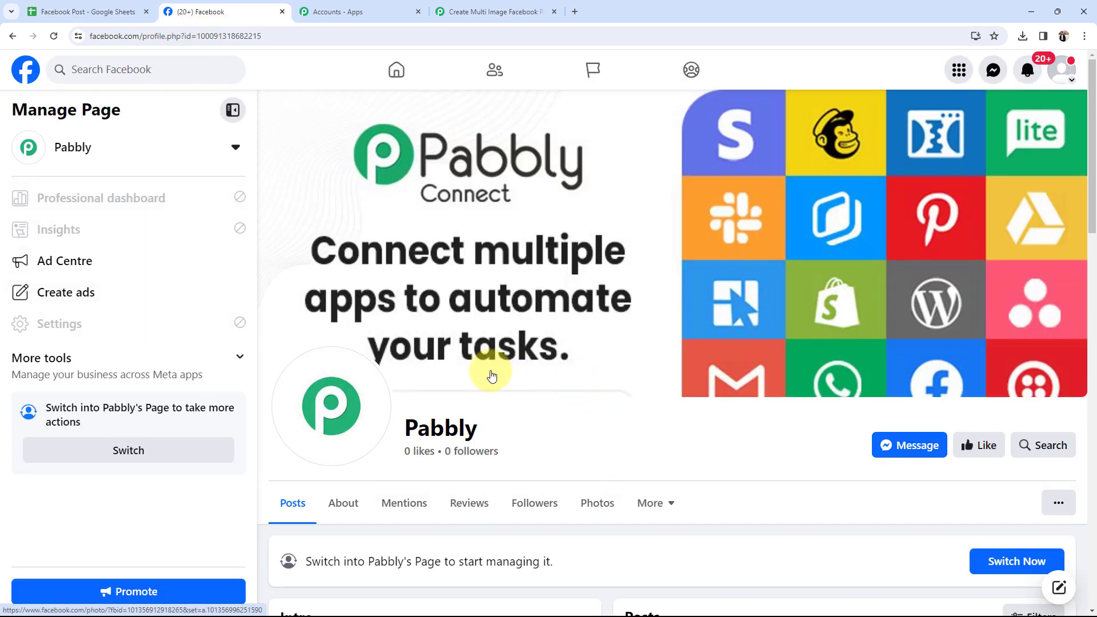
pyautogui.click(98, 11)
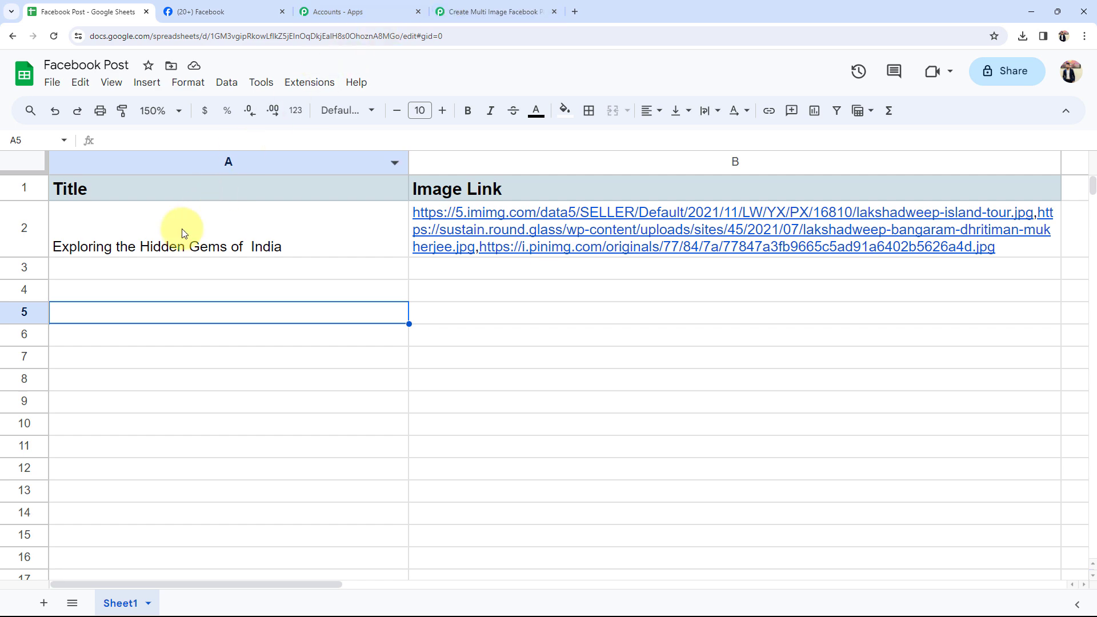
# Step: Back in Pabbly Connect, map the Image Link value from the Google Sheets trigger into the Images field
pyautogui.click(485, 11)
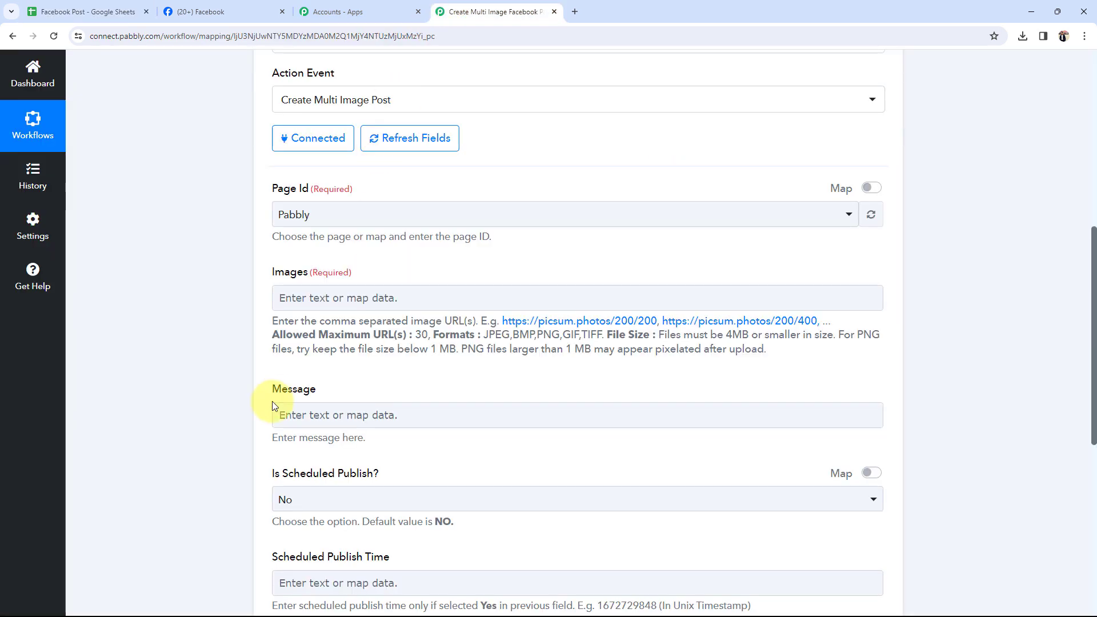
pyautogui.scroll(8, 248, 410)
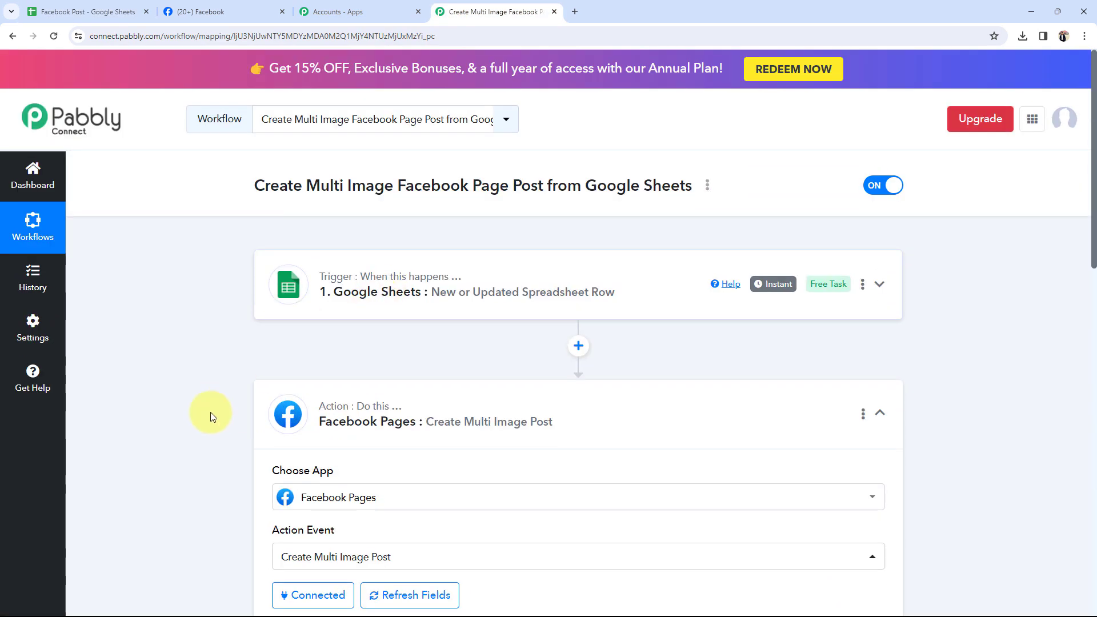
pyautogui.scroll(-9, 227, 336)
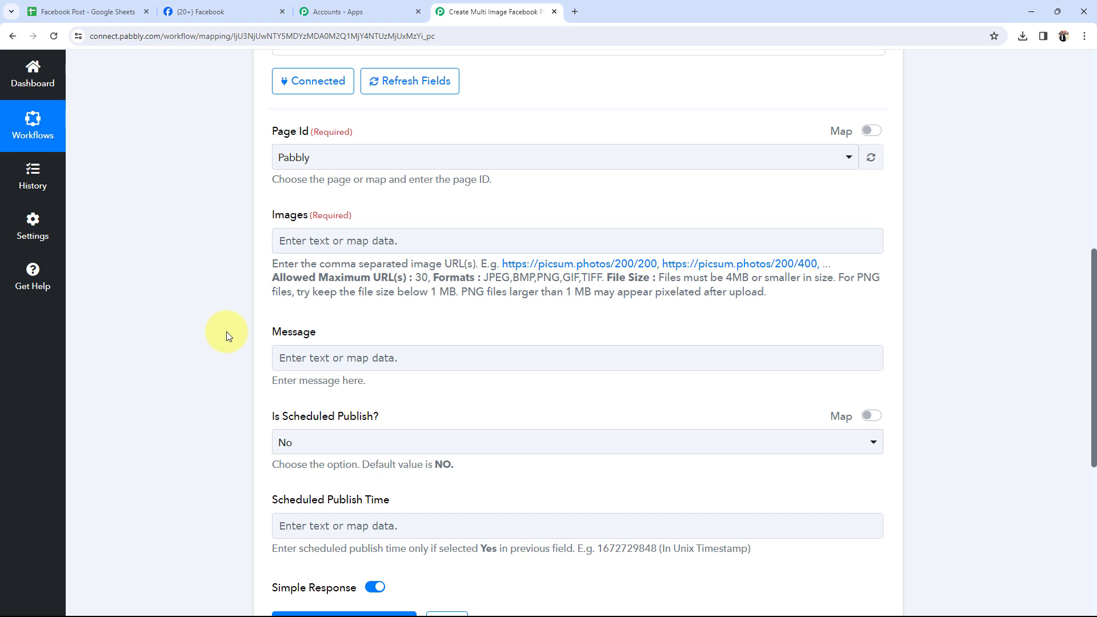
pyautogui.click(320, 243)
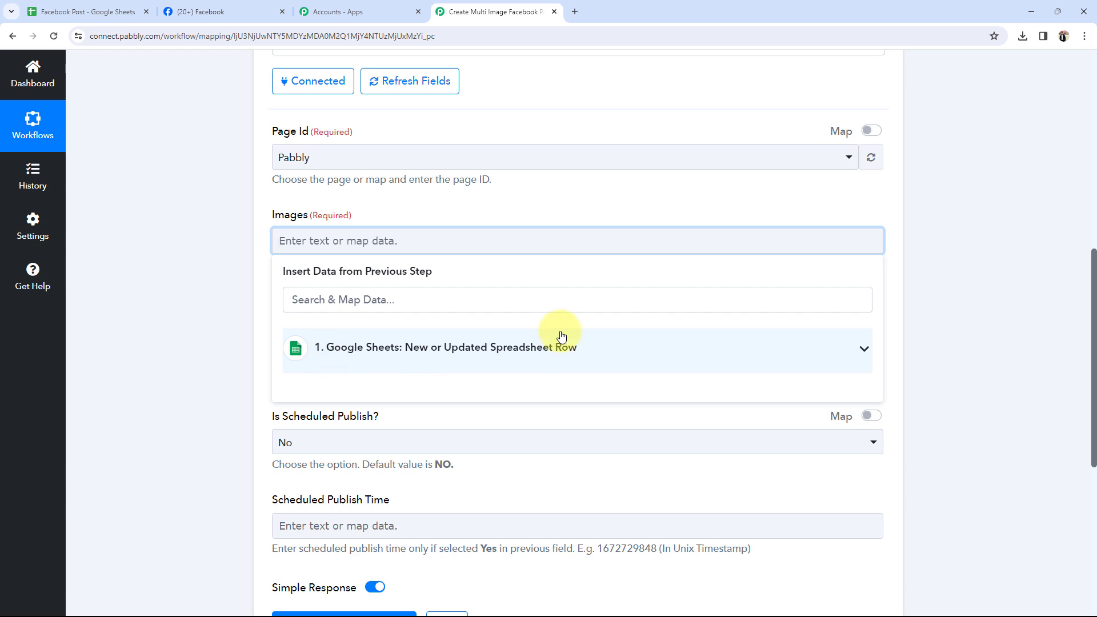
pyautogui.click(862, 347)
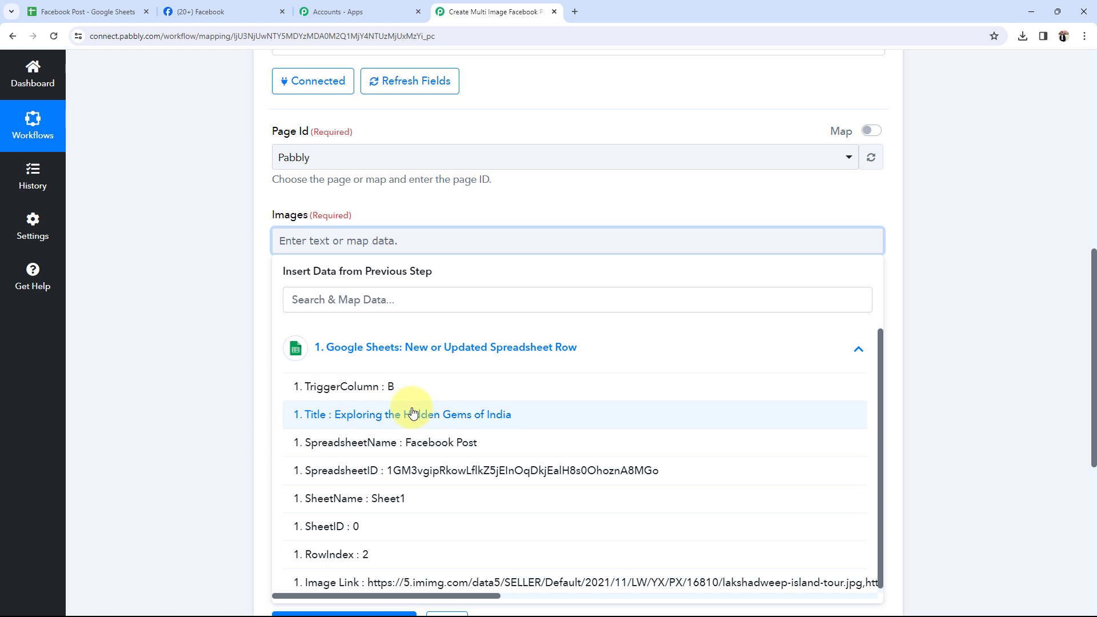
pyautogui.scroll(-1, 413, 414)
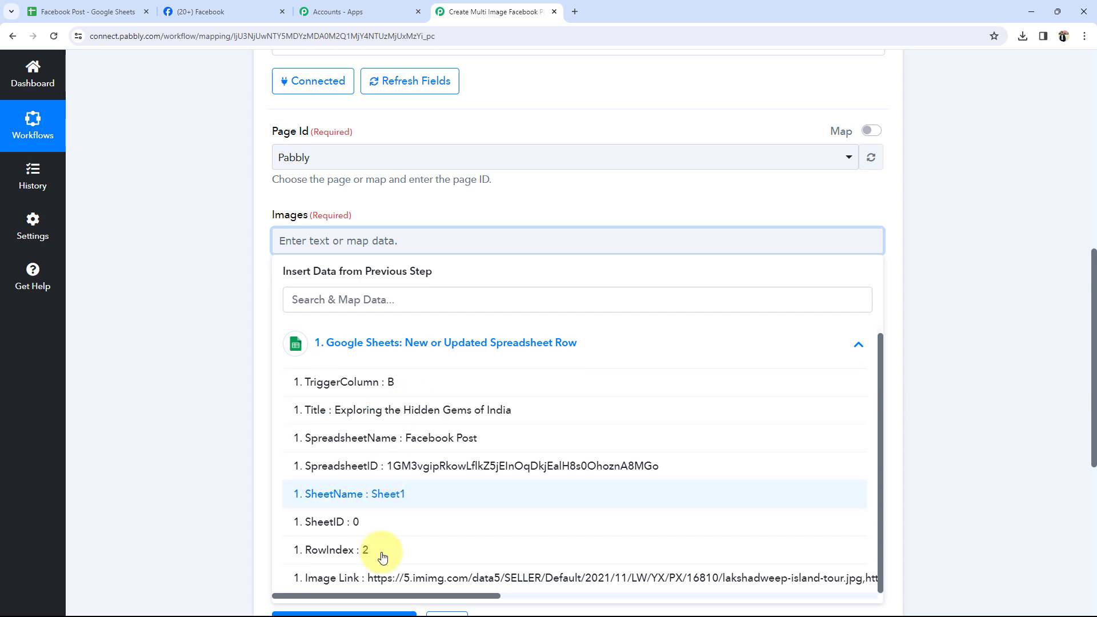
pyautogui.click(383, 578)
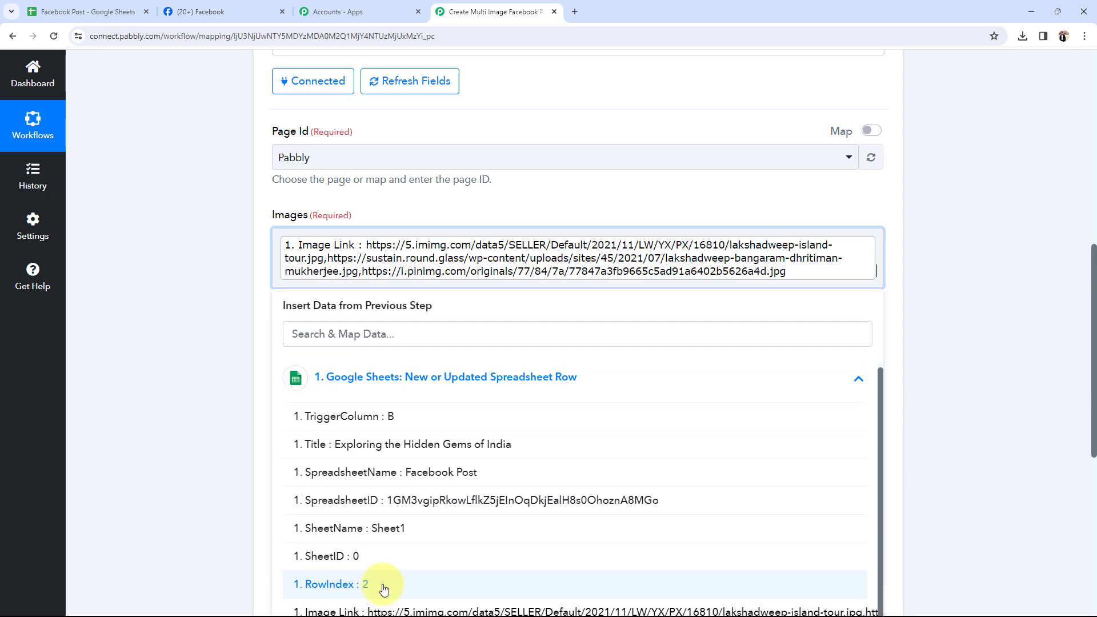
pyautogui.click(227, 372)
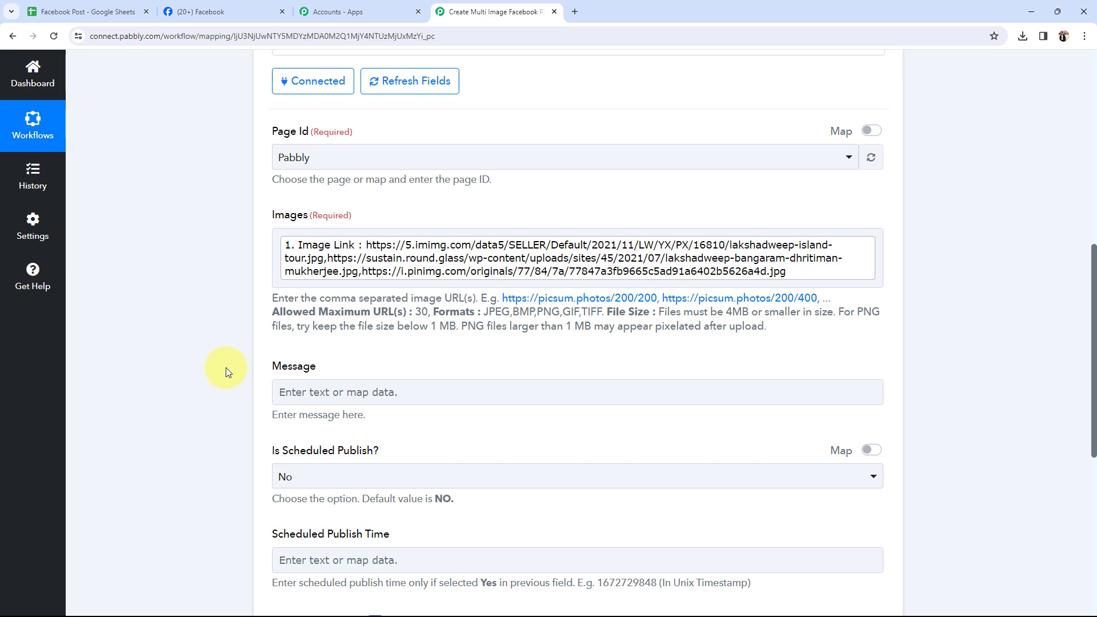
pyautogui.scroll(-3, 226, 368)
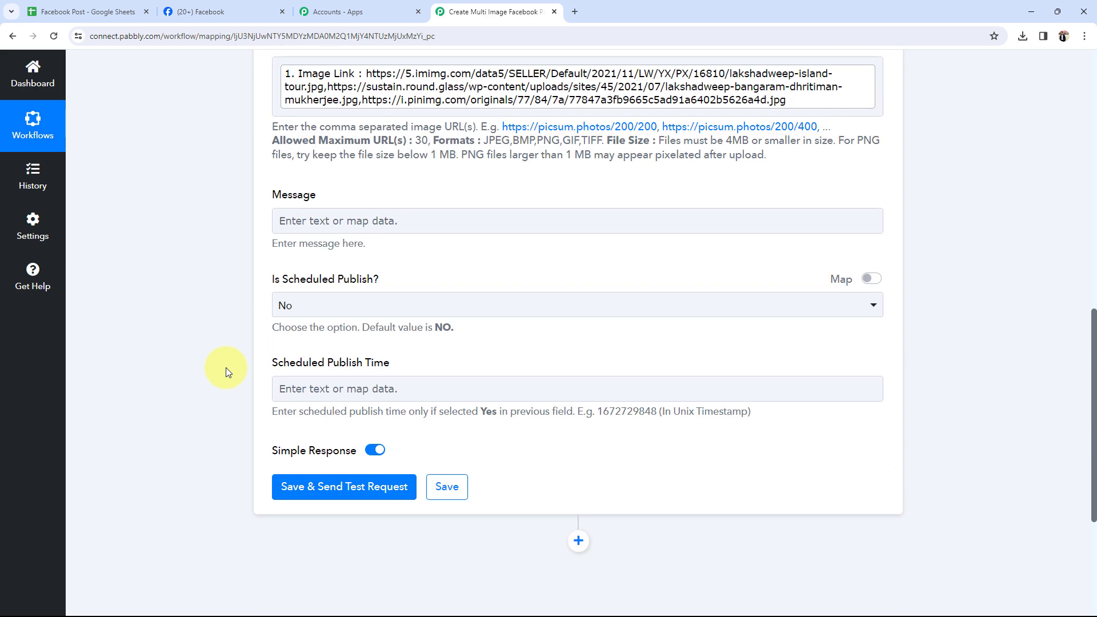
# Step: Map the Title value from the Google Sheets trigger into the Facebook action's Message field
pyautogui.click(306, 229)
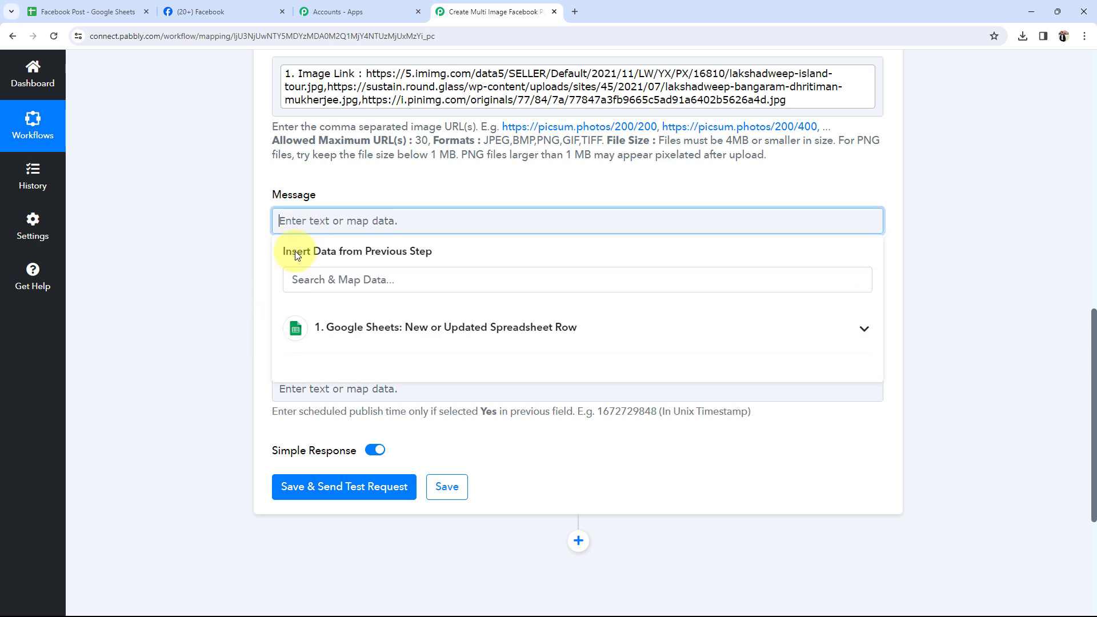
pyautogui.click(325, 336)
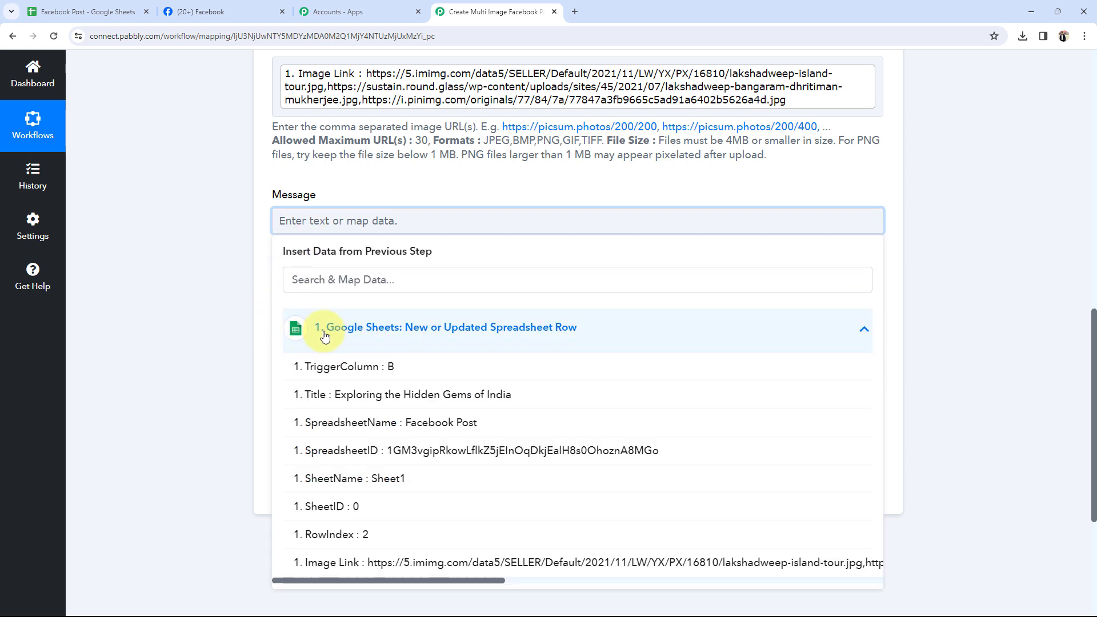
pyautogui.click(380, 394)
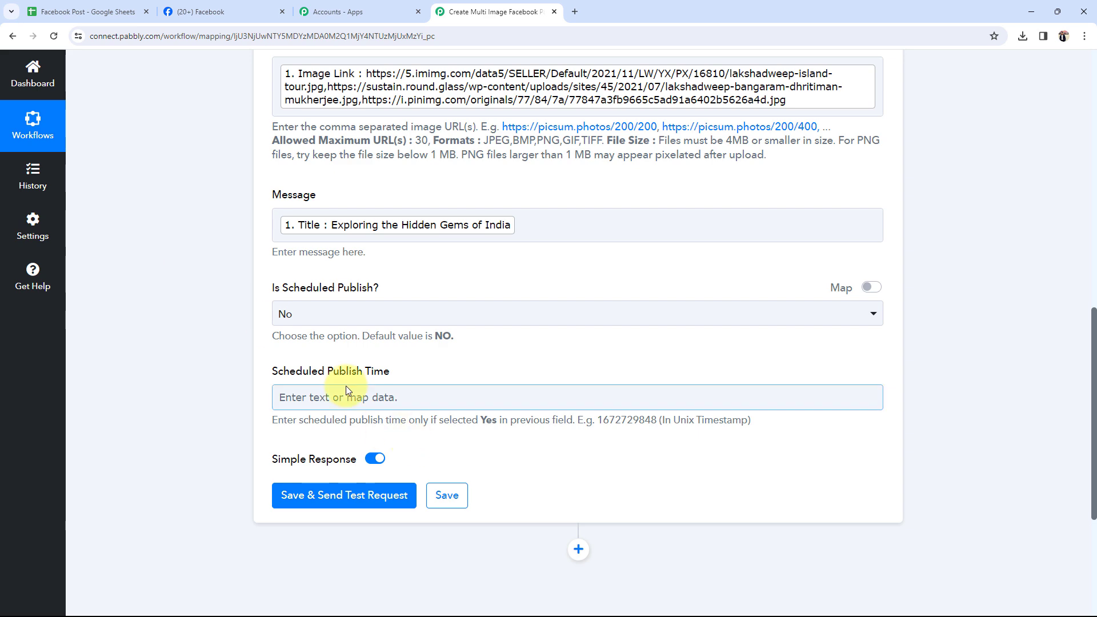
# Step: Compare the mapped Images and Message fields with the title and image links in Google Sheets, and return to Pabbly Connect
pyautogui.scroll(4, 347, 391)
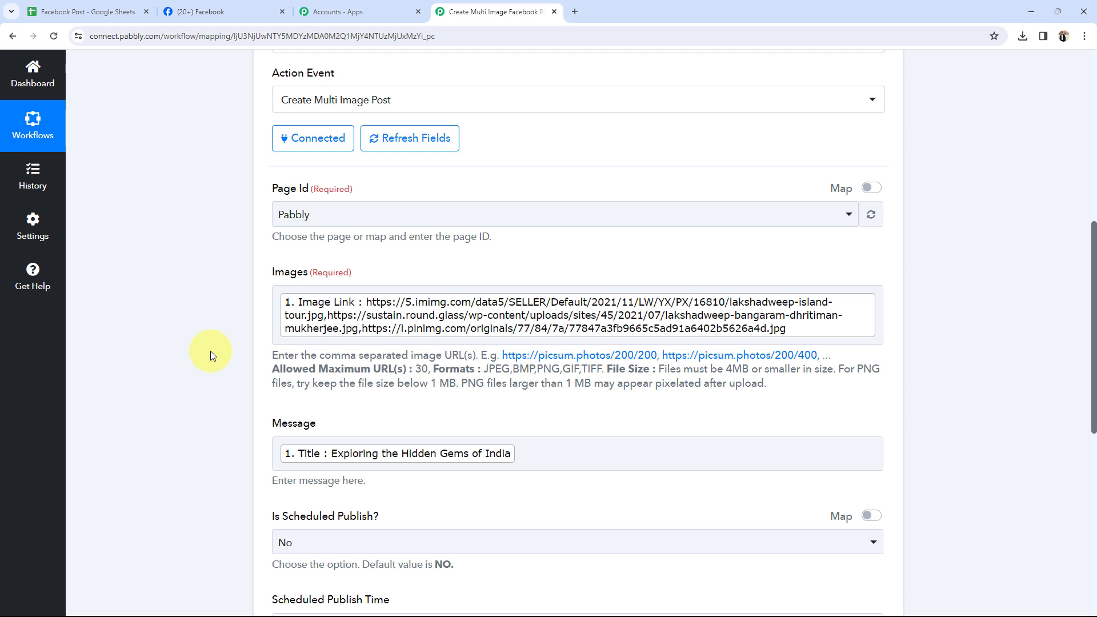
pyautogui.click(306, 310)
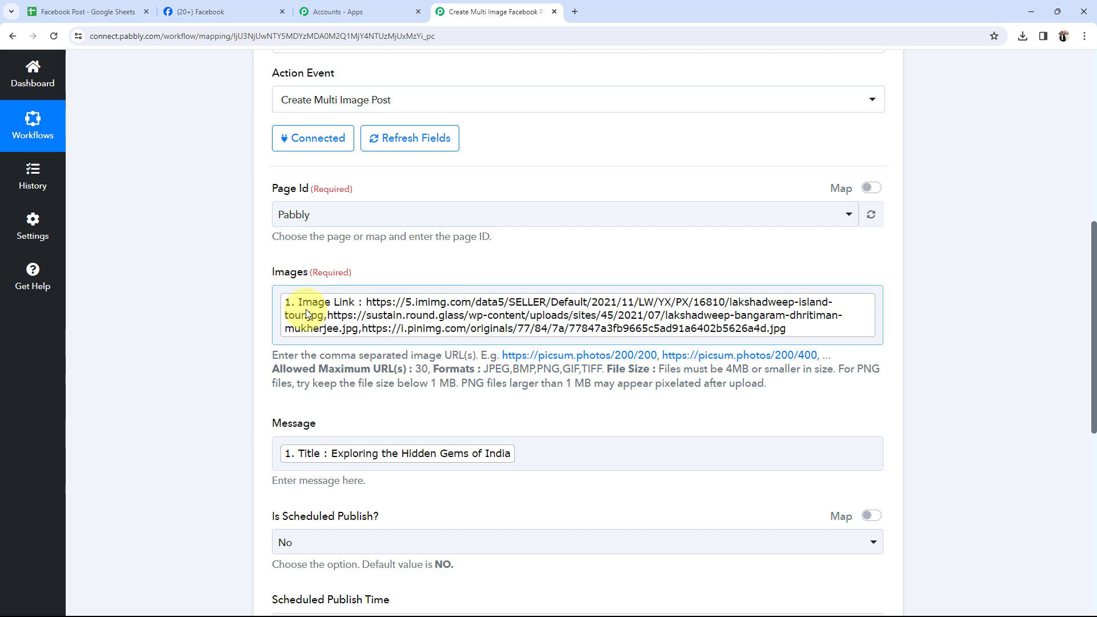
pyautogui.click(86, 12)
pyautogui.click(81, 256)
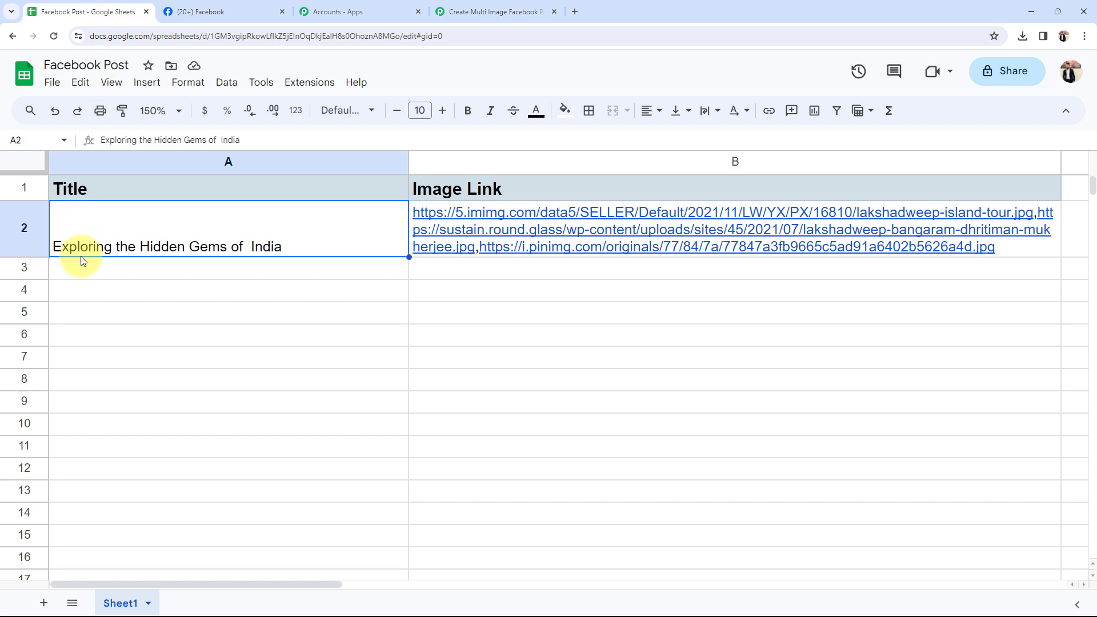
pyautogui.click(80, 266)
pyautogui.click(440, 269)
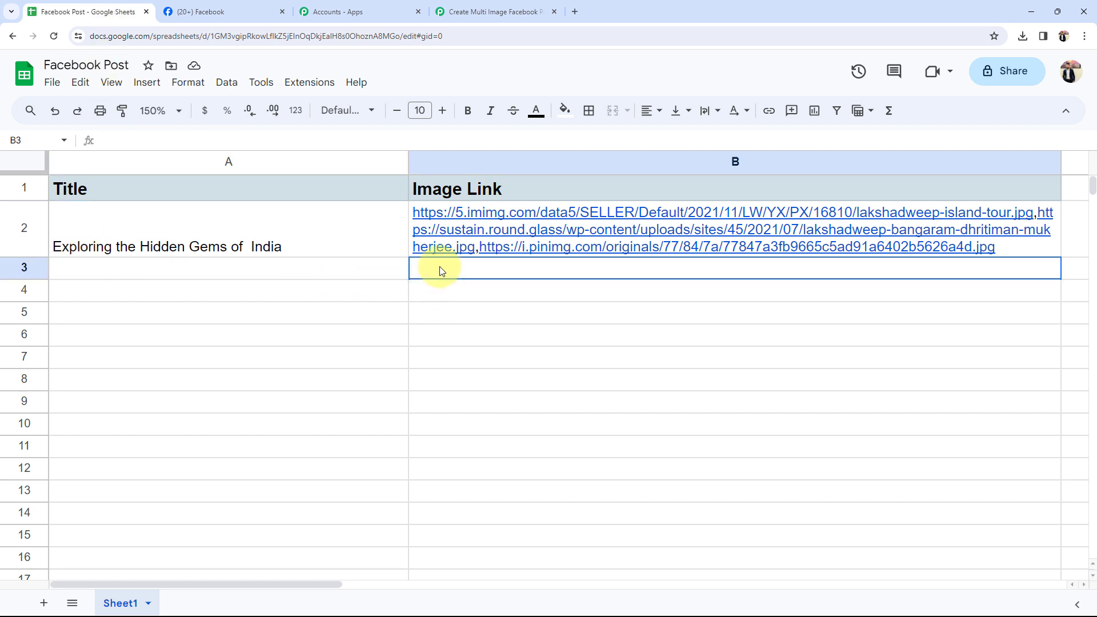
pyautogui.click(345, 316)
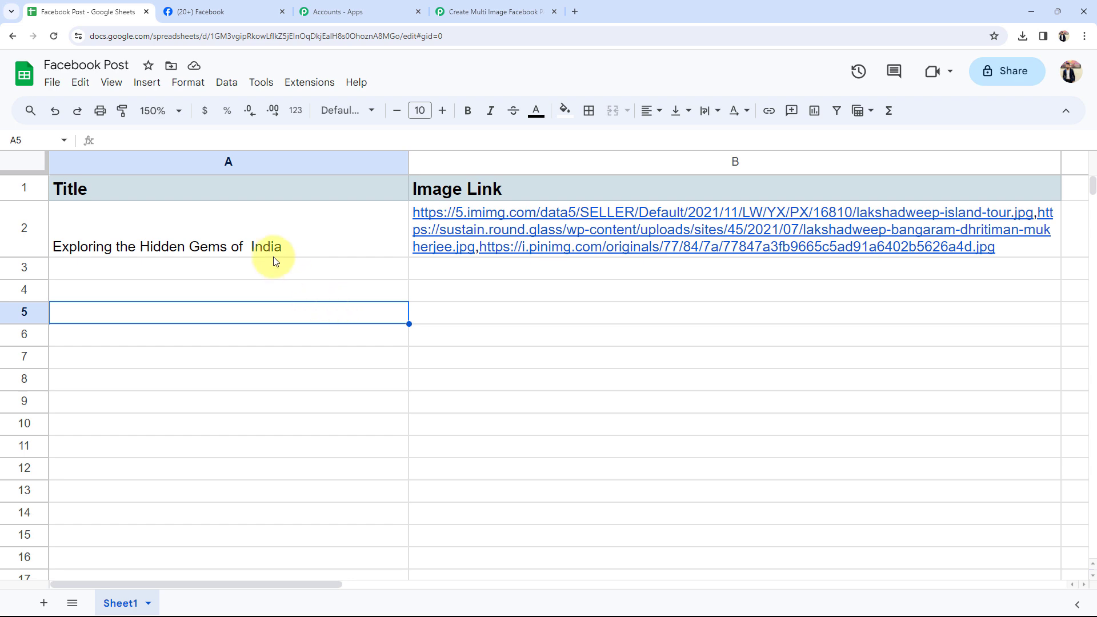
pyautogui.click(204, 232)
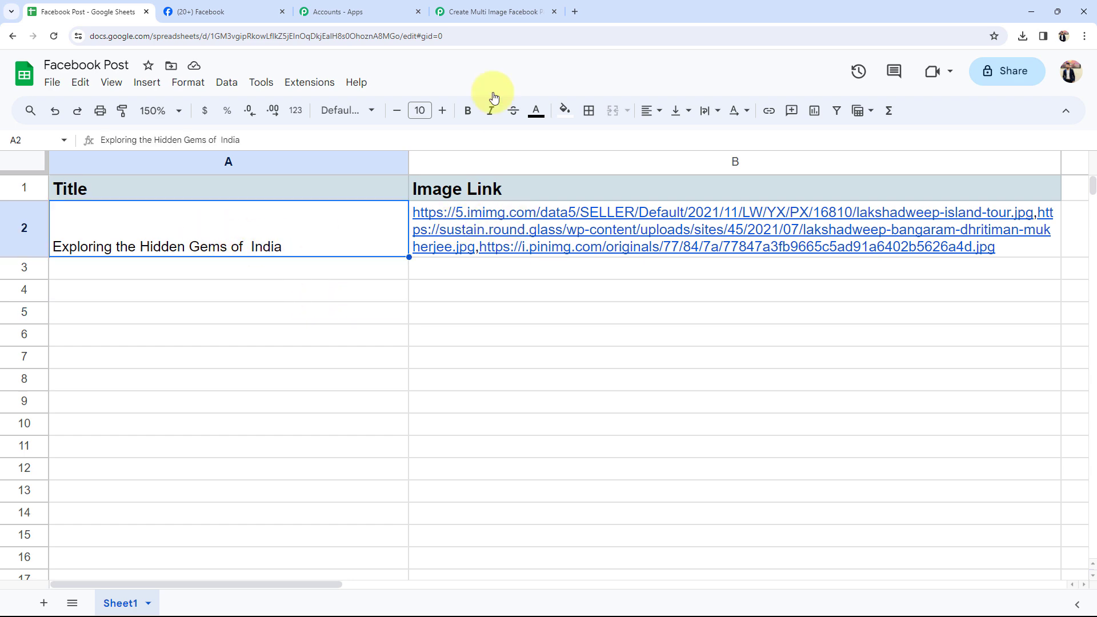
pyautogui.click(495, 12)
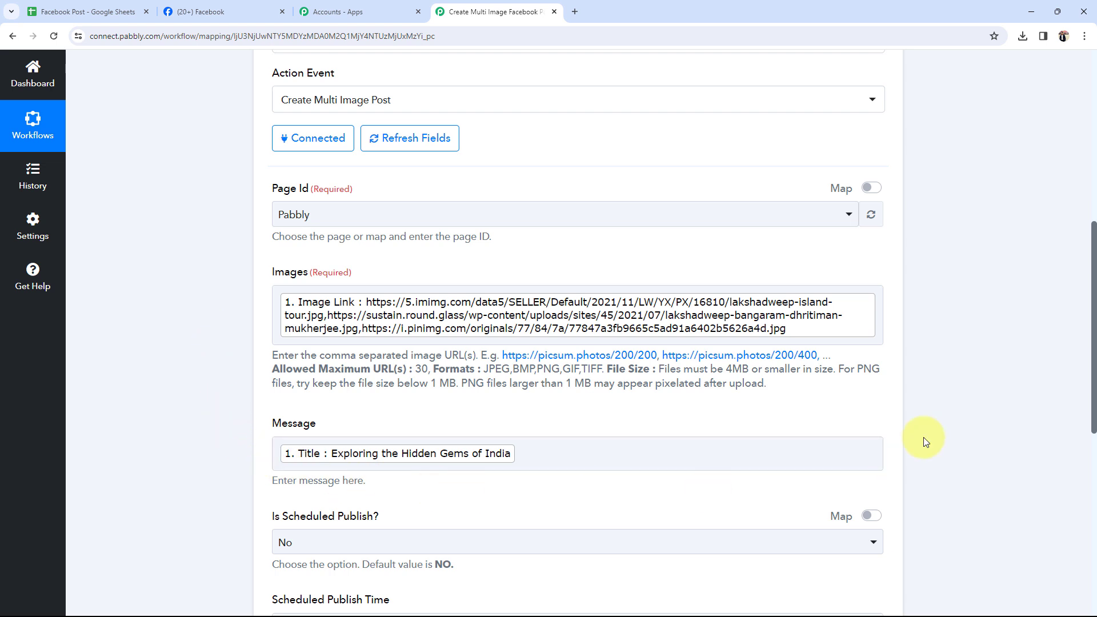
pyautogui.click(284, 332)
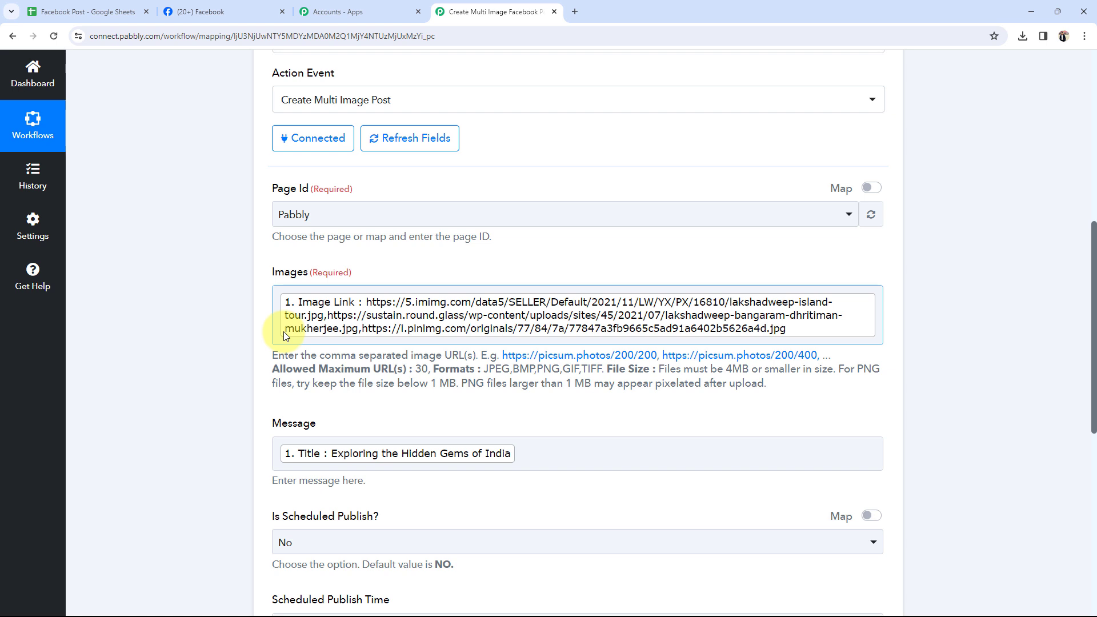
pyautogui.click(566, 449)
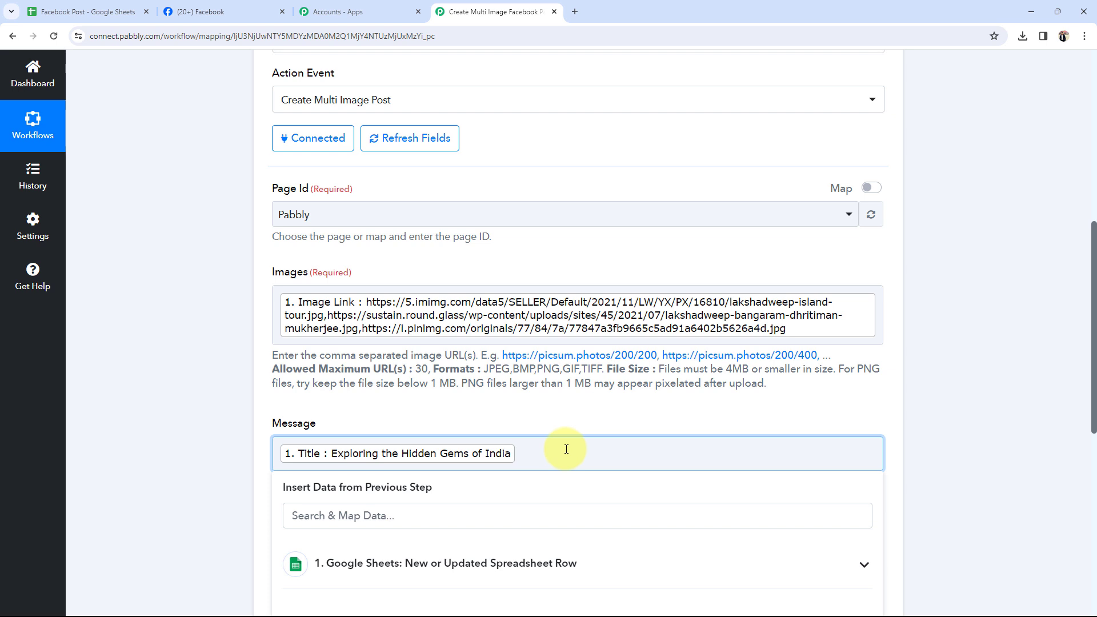
pyautogui.write('ex')
pyautogui.write('o')
pyautogui.press('BackSpace')
pyautogui.click(271, 371)
# Step: Save the Facebook action, send a test request, and review the image entries in the received response
pyautogui.scroll(-6, 183, 395)
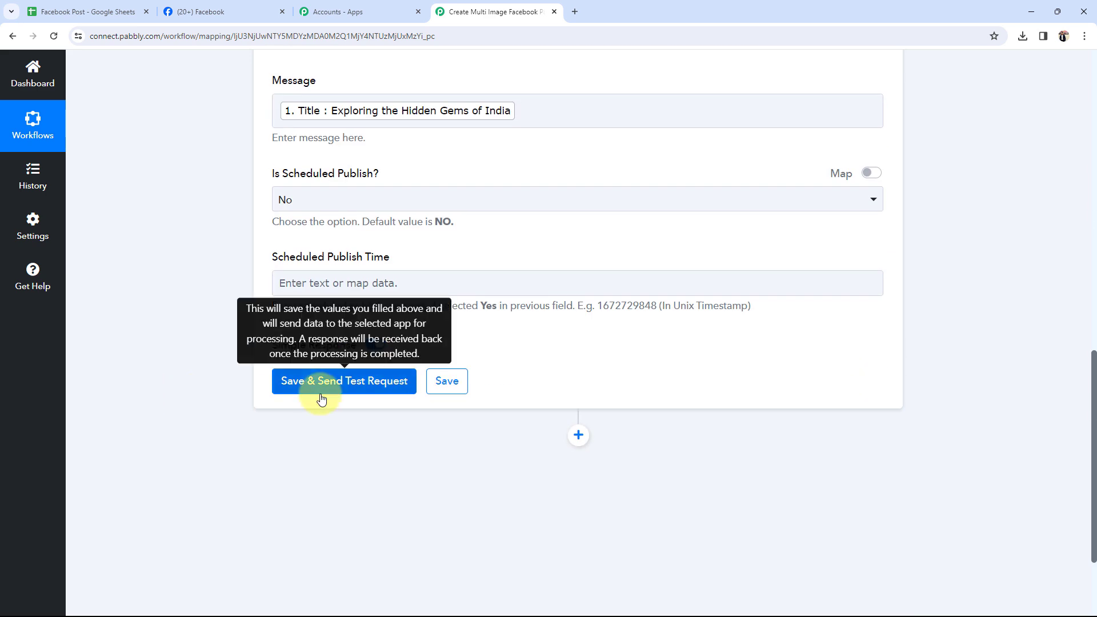
pyautogui.click(321, 396)
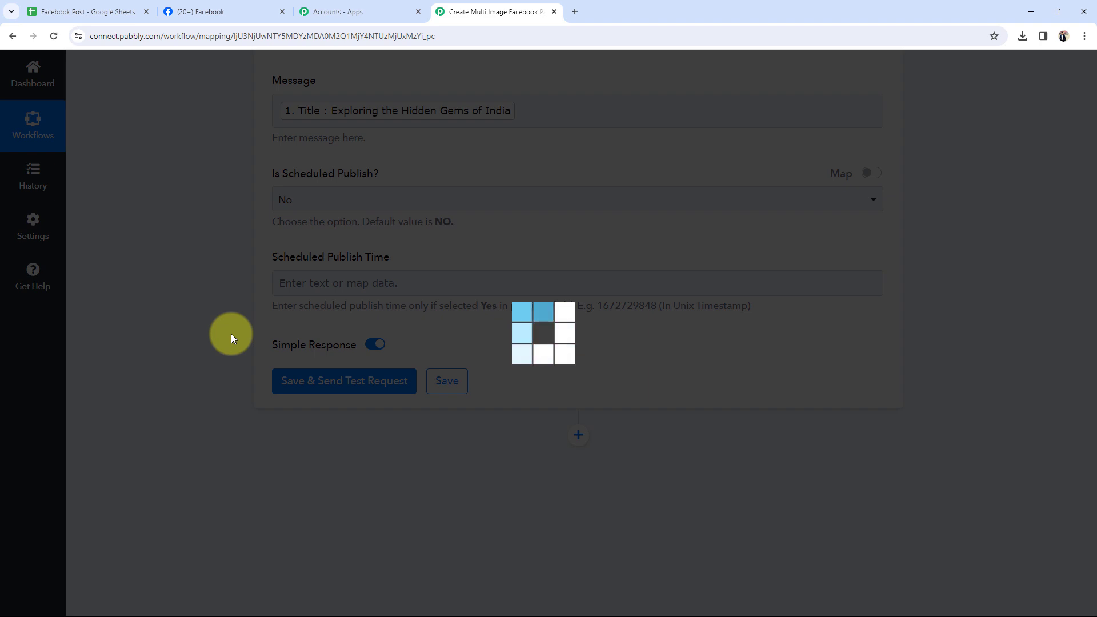
pyautogui.scroll(1, 231, 338)
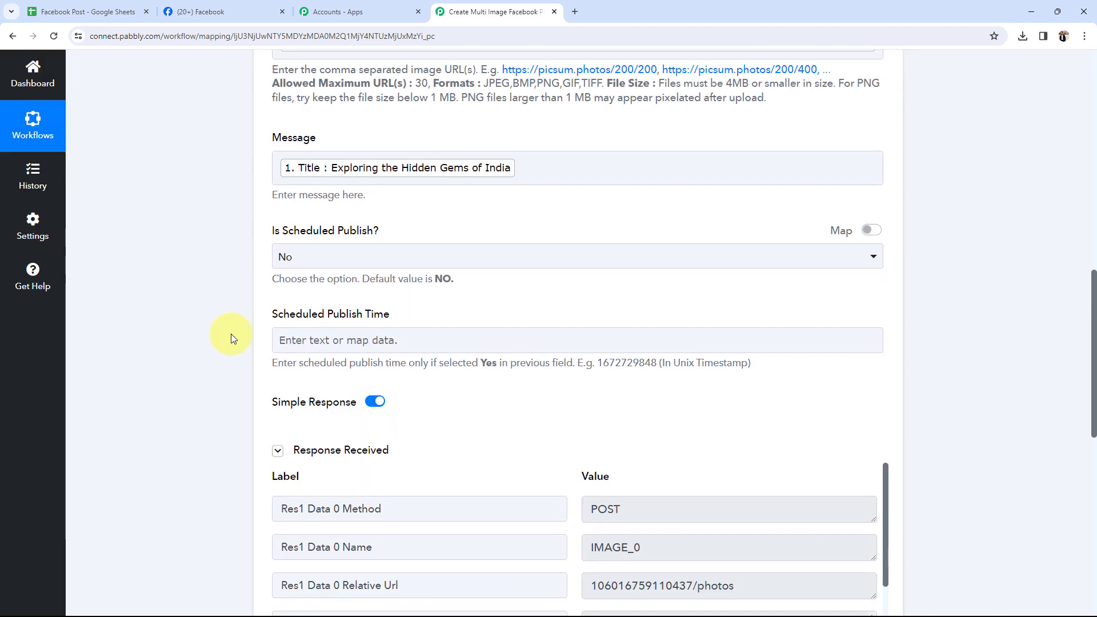
pyautogui.scroll(-5, 231, 339)
pyautogui.doubleClick(729, 271)
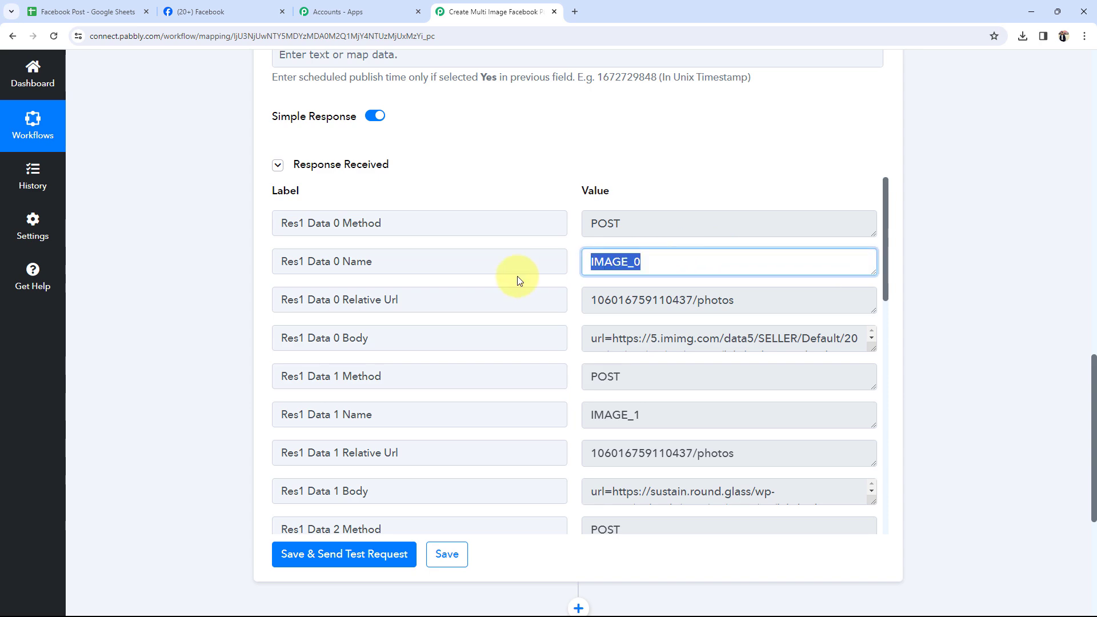
pyautogui.doubleClick(629, 223)
pyautogui.doubleClick(629, 414)
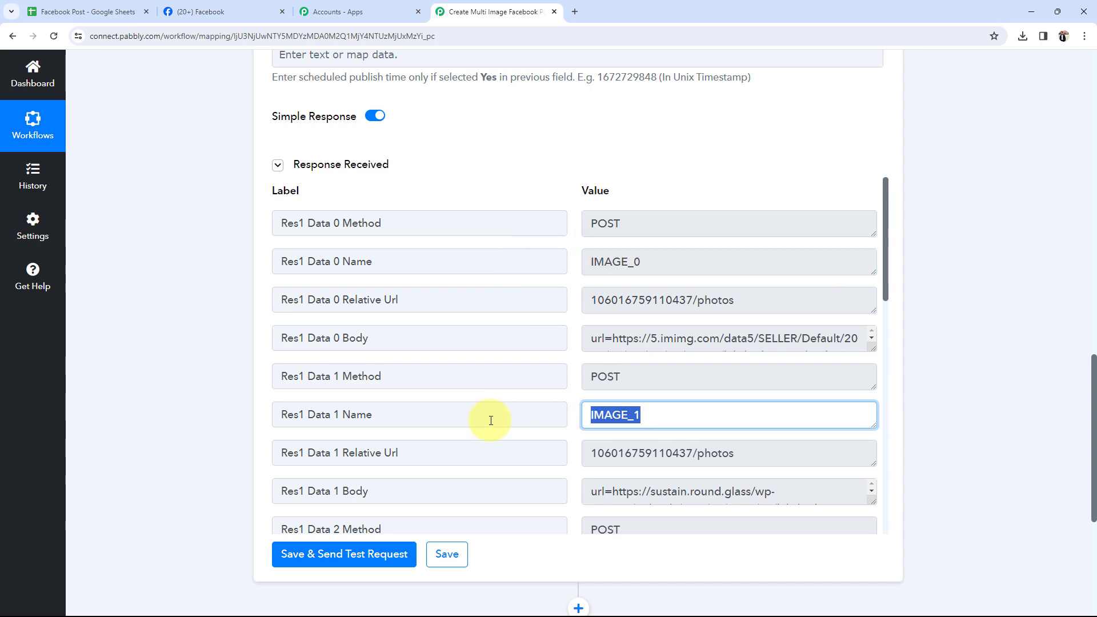
# Step: Switch to Facebook, reload the Pabbly page and examine the newest post's text and images
pyautogui.click(165, 17)
pyautogui.click(54, 36)
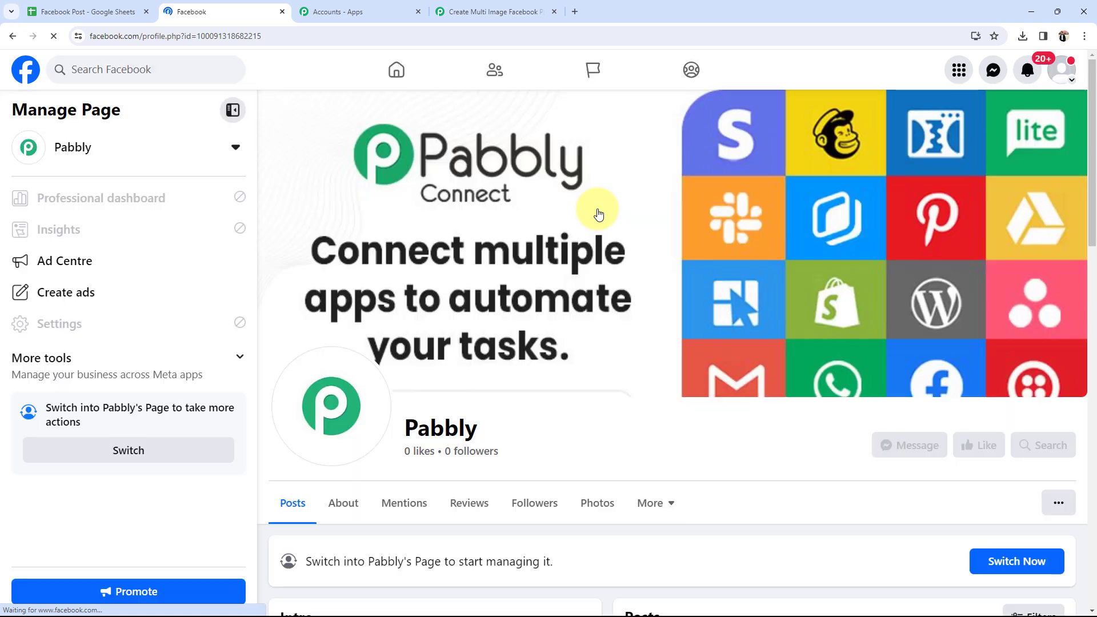
pyautogui.scroll(-6, 611, 263)
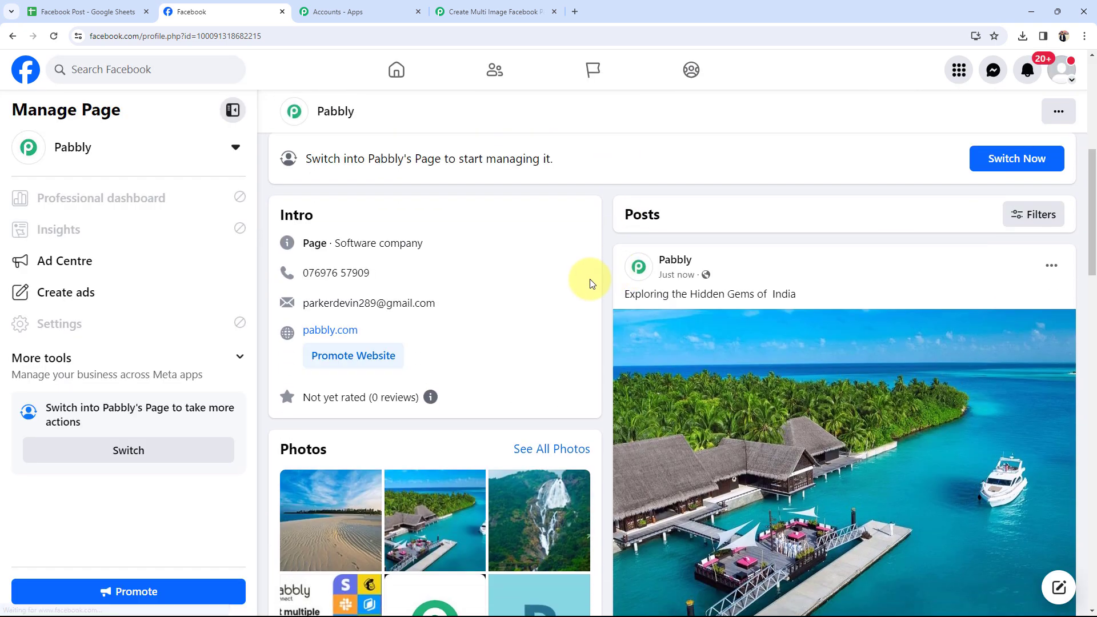
pyautogui.scroll(-1, 600, 280)
pyautogui.moveTo(626, 236); pyautogui.dragTo(820, 229)
pyautogui.click(821, 229)
pyautogui.scroll(-3, 697, 343)
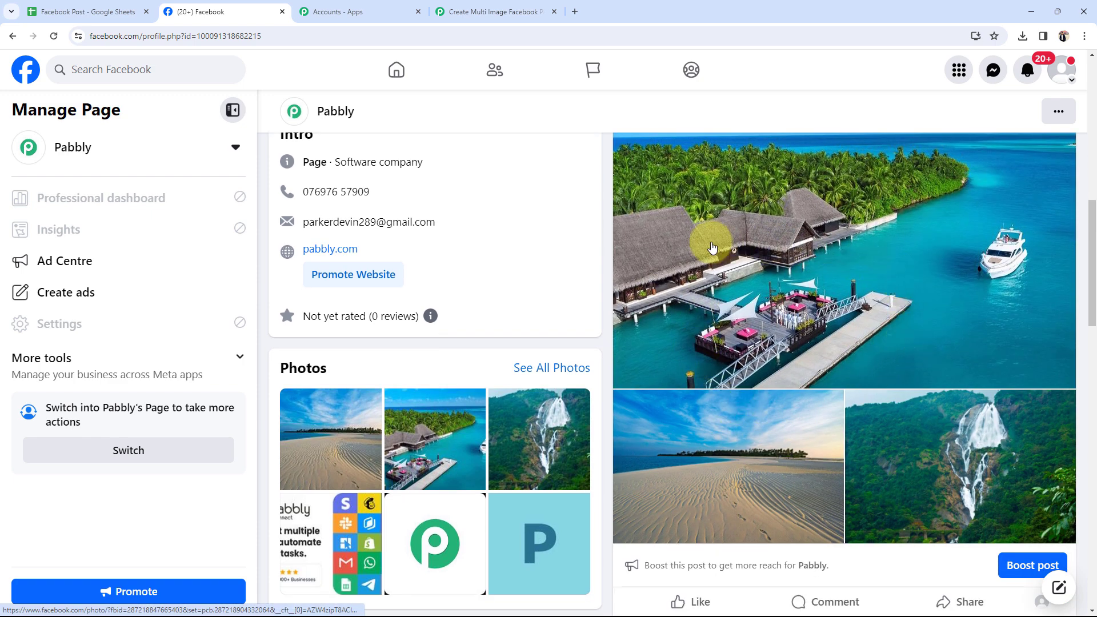
# Step: Open the first photo of the newest Pabbly post and browse through its remaining photos
pyautogui.click(825, 269)
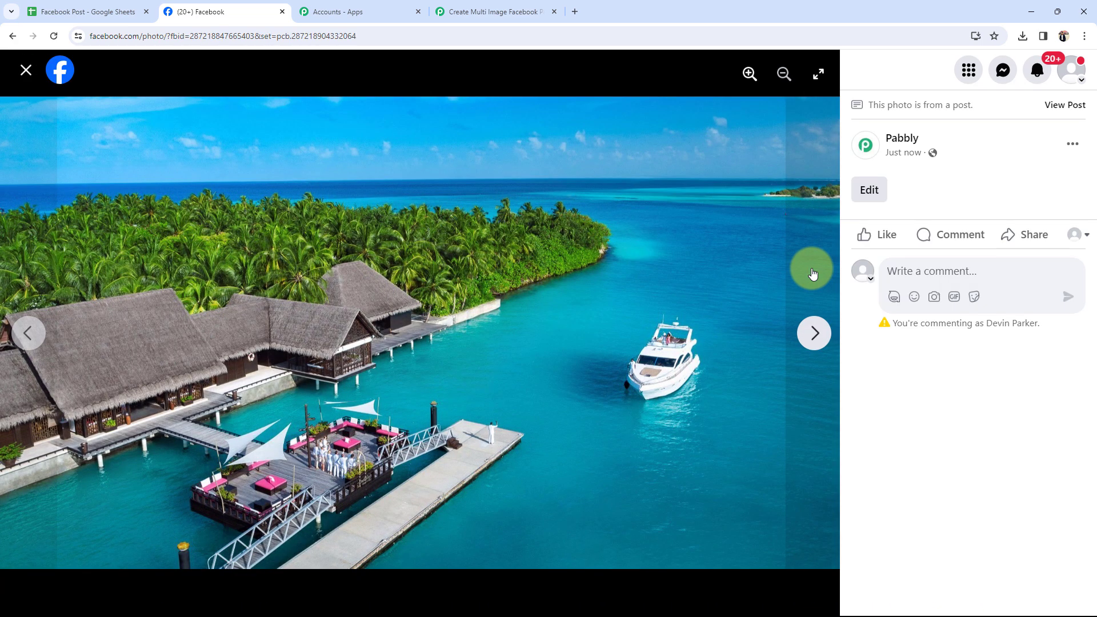
pyautogui.click(813, 273)
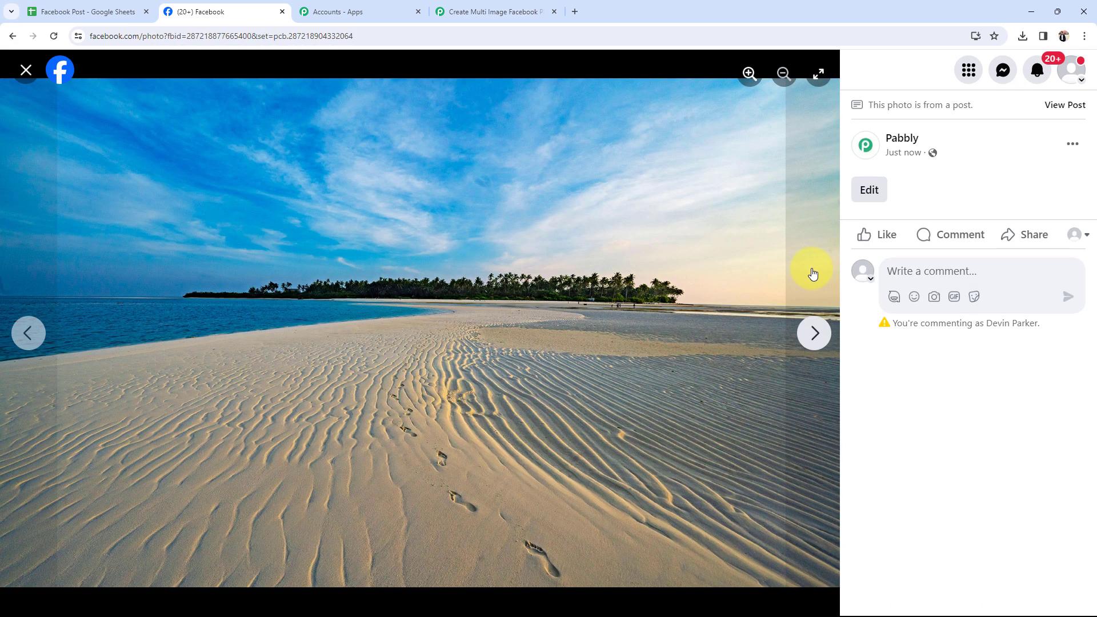
pyautogui.click(813, 273)
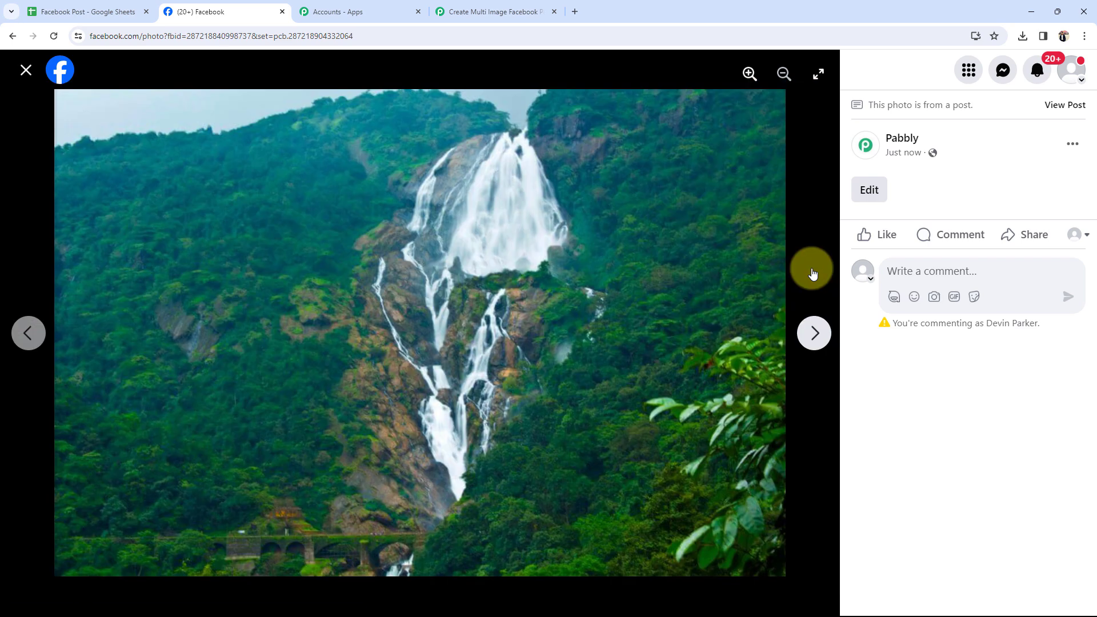
# Step: Back in Pabbly Connect, collapse the Facebook Pages action and review the workflow's trigger and action
pyautogui.click(492, 4)
pyautogui.scroll(10, 246, 352)
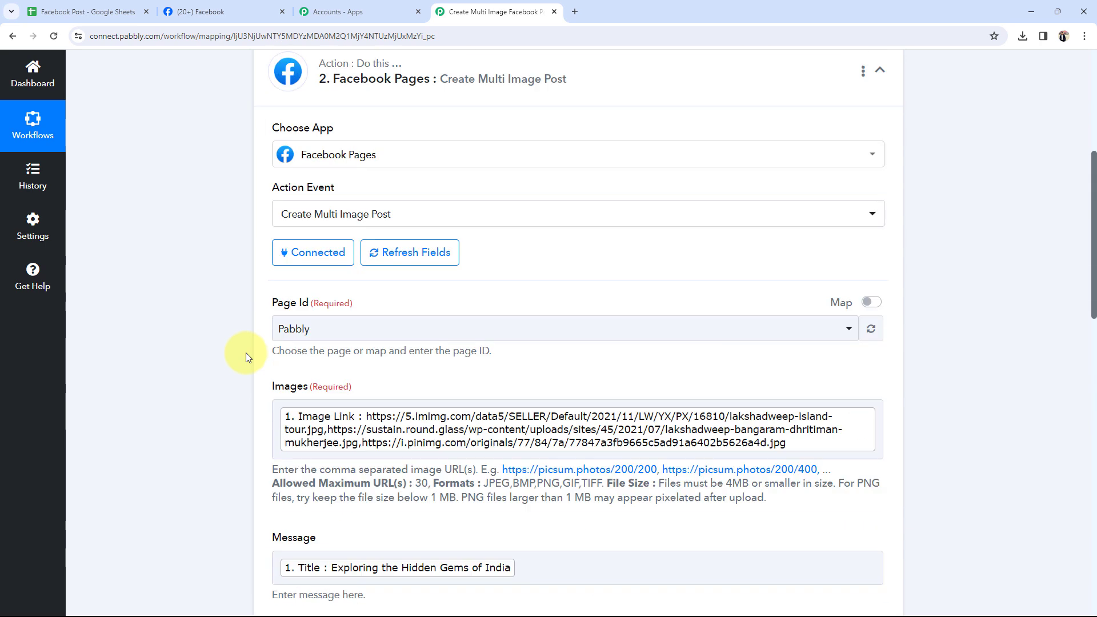
pyautogui.scroll(4, 251, 350)
pyautogui.scroll(2, 193, 324)
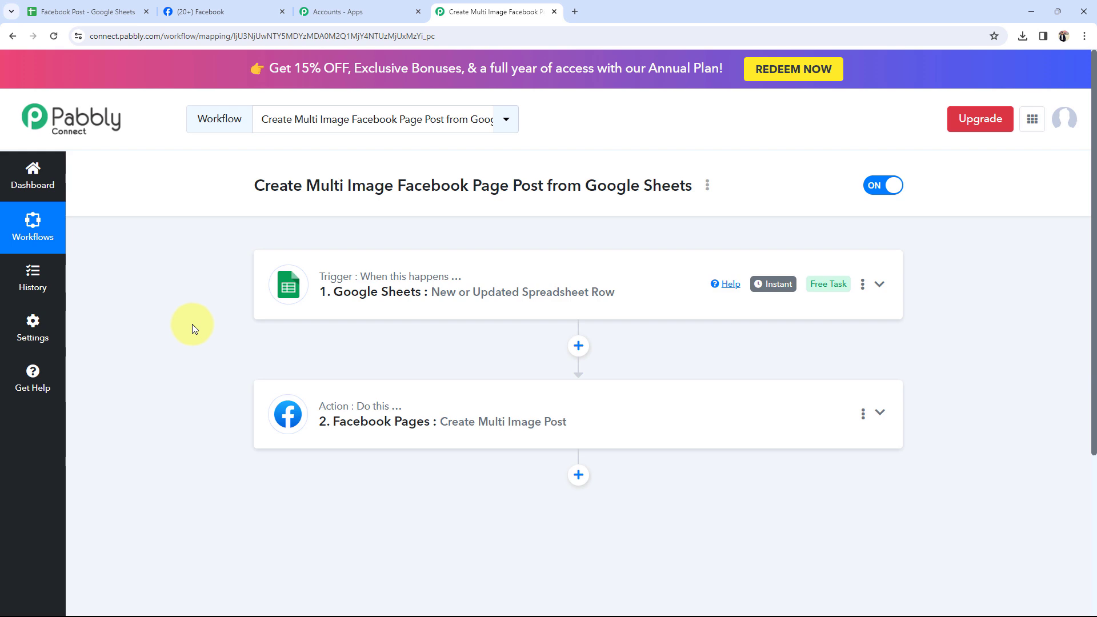
# Step: Review the Title and Image Link columns in Google Sheets and the posted photo on Facebook, and return to Pabbly Connect
pyautogui.click(86, 11)
pyautogui.click(84, 289)
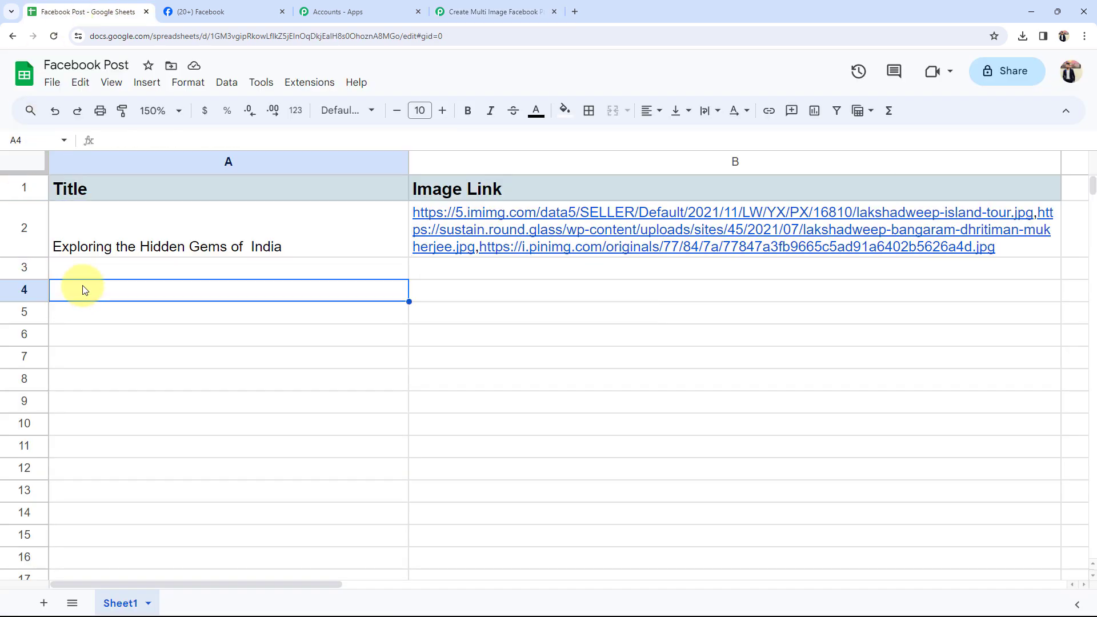
pyautogui.click(412, 266)
pyautogui.click(321, 336)
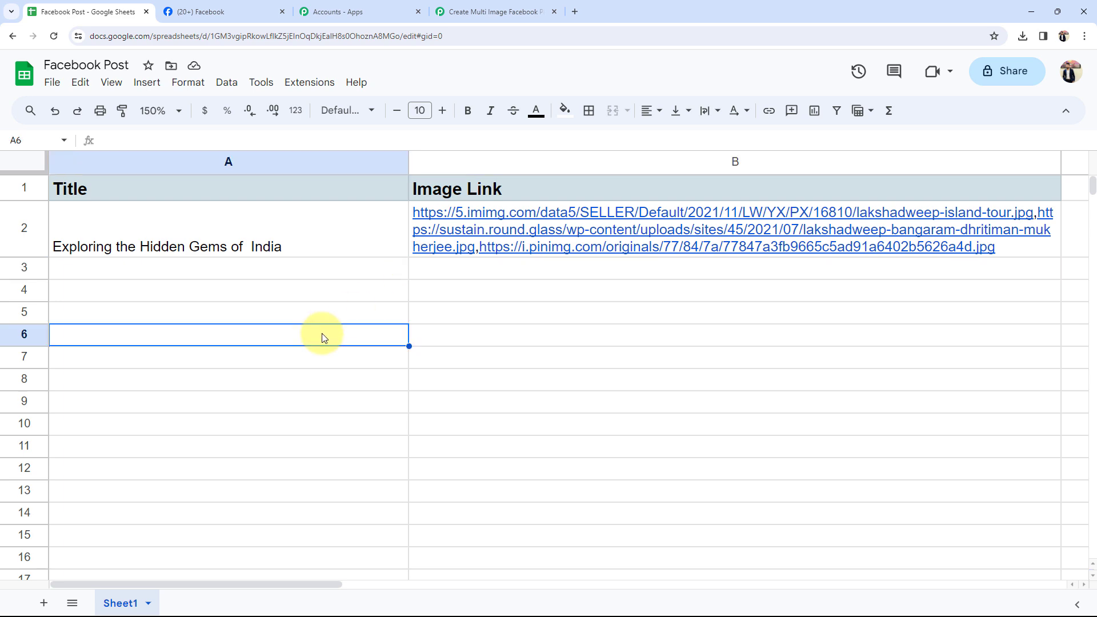
pyautogui.click(247, 10)
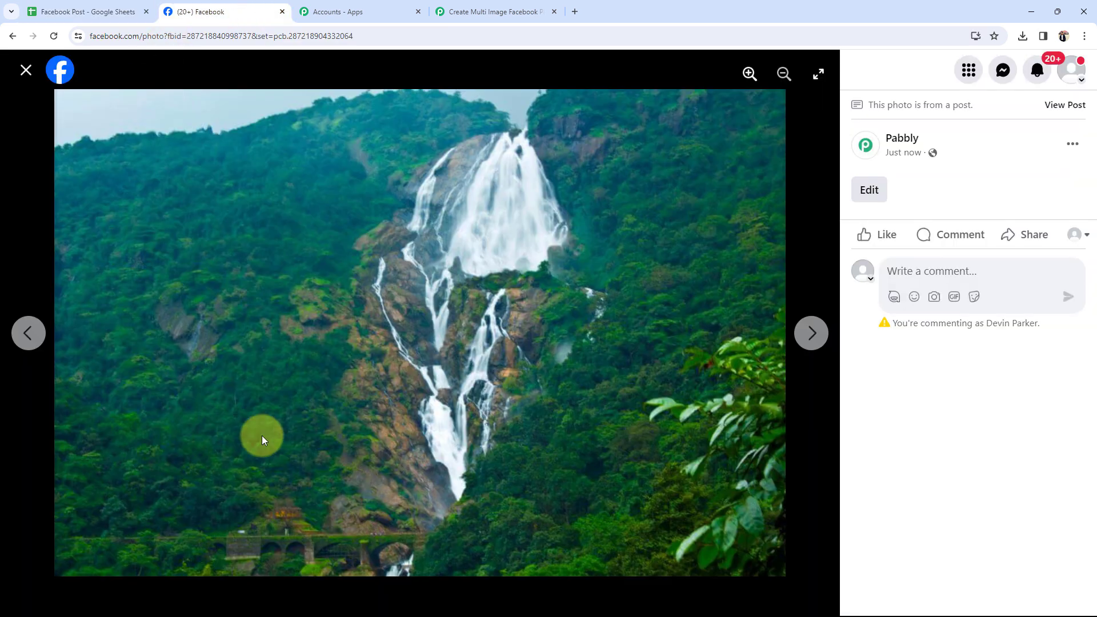
pyautogui.click(491, 11)
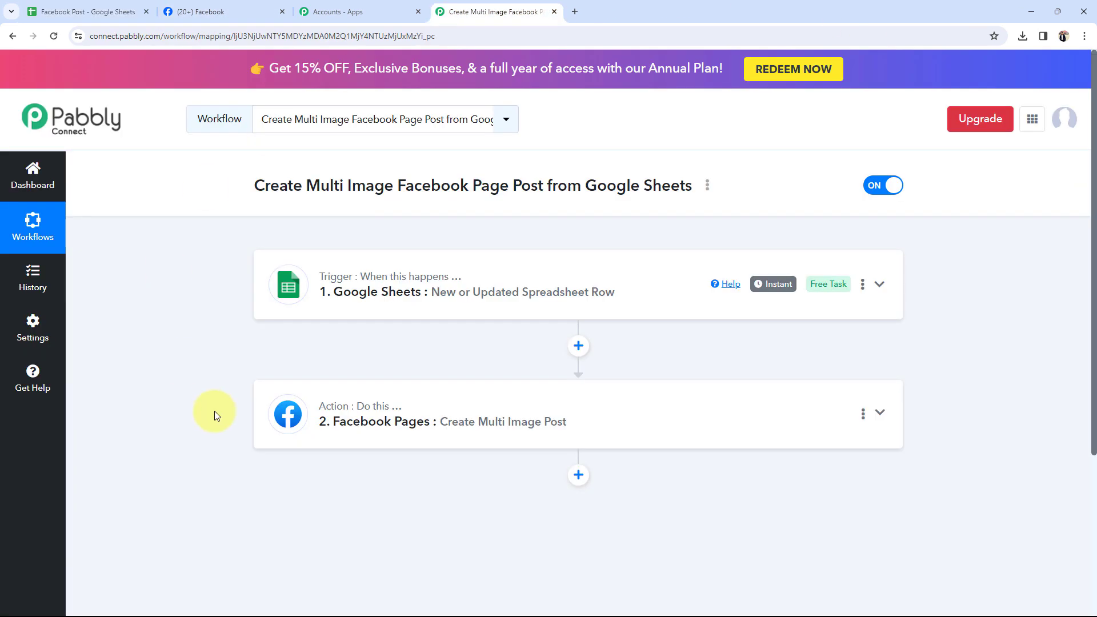